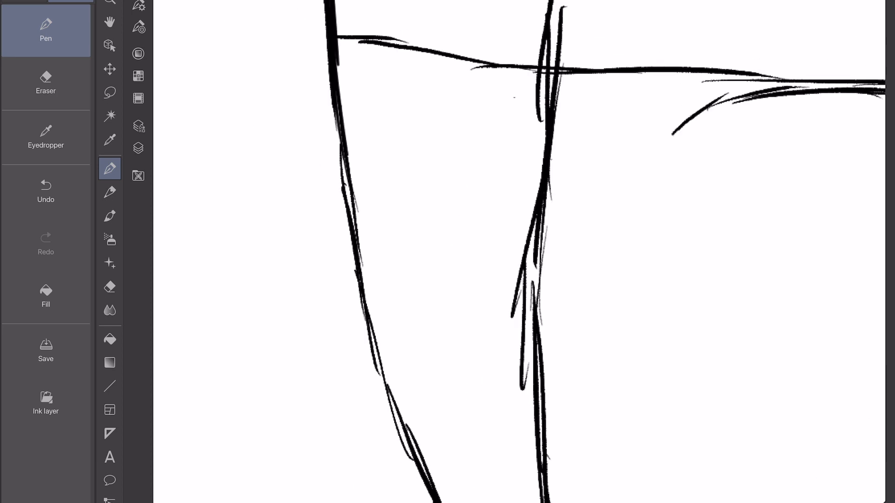
Sketch the upper eyelid lines of both eyes below the curved eye guideline.
mouse_move(514, 97)
left_mouse_down()
mouse_move(450, 70)
mouse_move(381, 74)
left_mouse_up()
mouse_move(472, 73)
left_mouse_down()
mouse_move(372, 71)
mouse_move(388, 163)
left_mouse_up()
mouse_move(725, 243)
left_mouse_down()
mouse_move(585, 216)
mouse_move(607, 232)
left_mouse_up()
left_click_drag(400, 106, 314, 92)
left_click_drag(606, 233, 475, 261)
Sketch the lower eyelids of both eyes, close the narrower eye's outer corner and add a crease above the wider eye.
left_click_drag(518, 183, 606, 112)
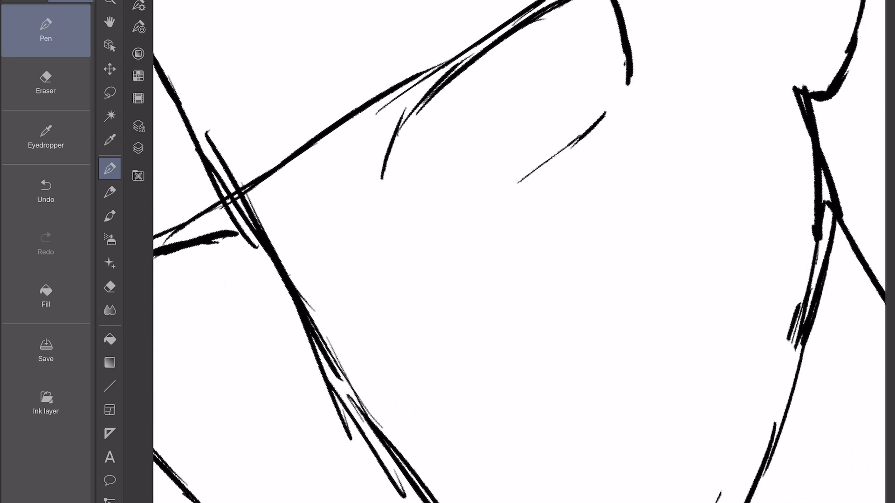
left_click_drag(492, 196, 606, 123)
left_click_drag(466, 242, 661, 182)
mouse_move(356, 304)
left_mouse_down()
mouse_move(432, 243)
mouse_move(455, 213)
left_mouse_up()
mouse_move(672, 126)
left_mouse_down()
mouse_move(623, 185)
mouse_move(507, 265)
left_mouse_up()
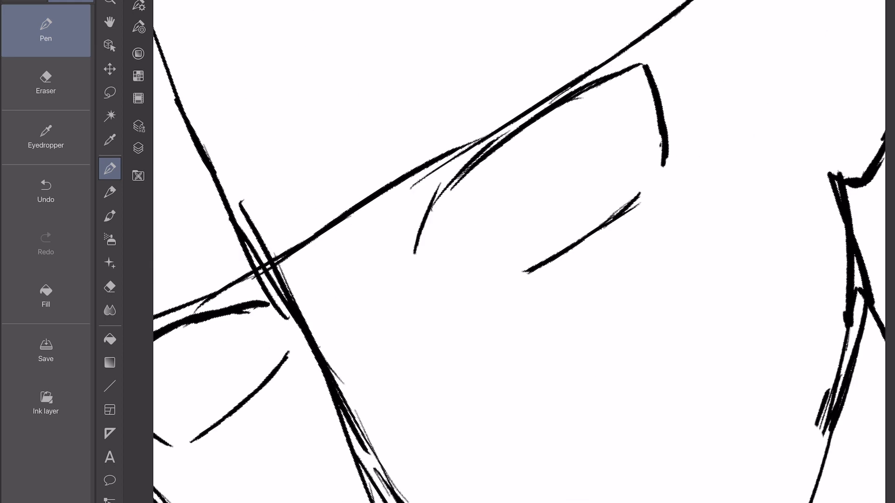
left_click_drag(420, 196, 560, 84)
left_click_drag(559, 186, 516, 224)
left_click_drag(401, 260, 425, 158)
Draw a tapered, slanted eyebrow above the wider eye, replacing the first curve attempted.
left_click_drag(404, 242, 523, 48)
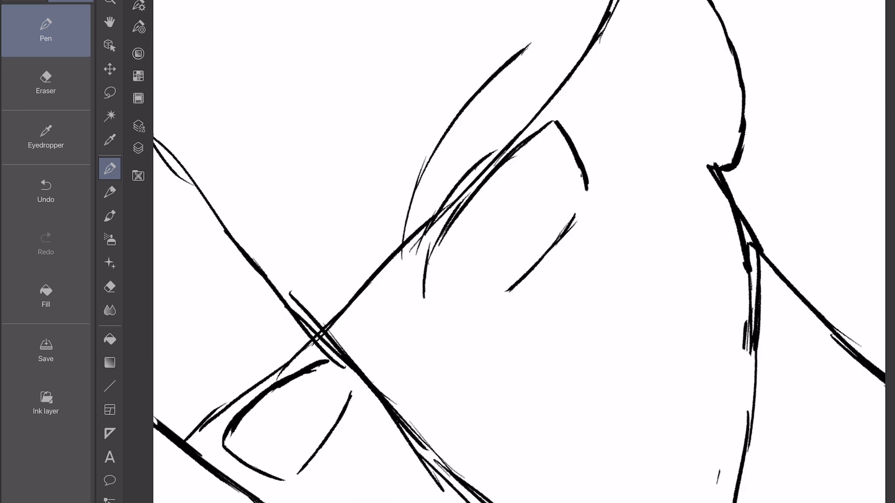
key("ctrl+z")
mouse_move(396, 293)
left_mouse_down()
mouse_move(446, 144)
mouse_move(514, 57)
left_mouse_up()
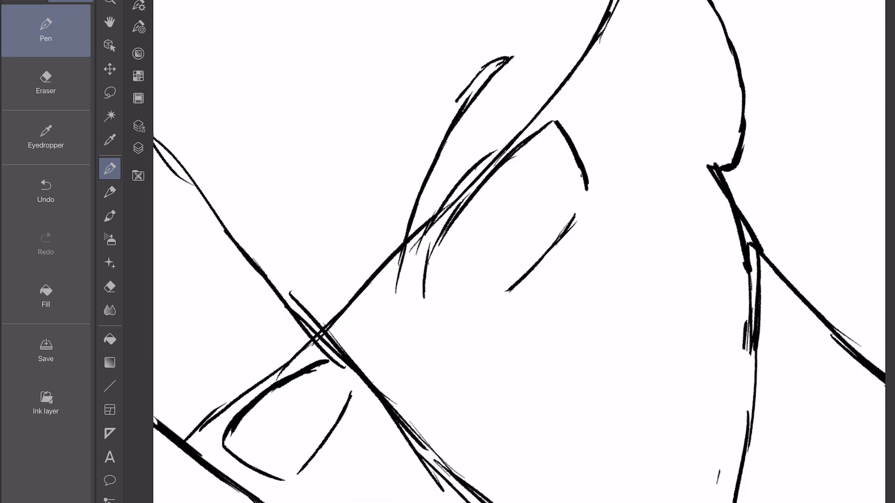
mouse_move(457, 100)
left_mouse_down()
mouse_move(415, 180)
mouse_move(394, 294)
left_mouse_up()
Draw a matching slanted eyebrow above the narrower eye, descending toward the nose bridge.
left_click_drag(439, 334, 331, 192)
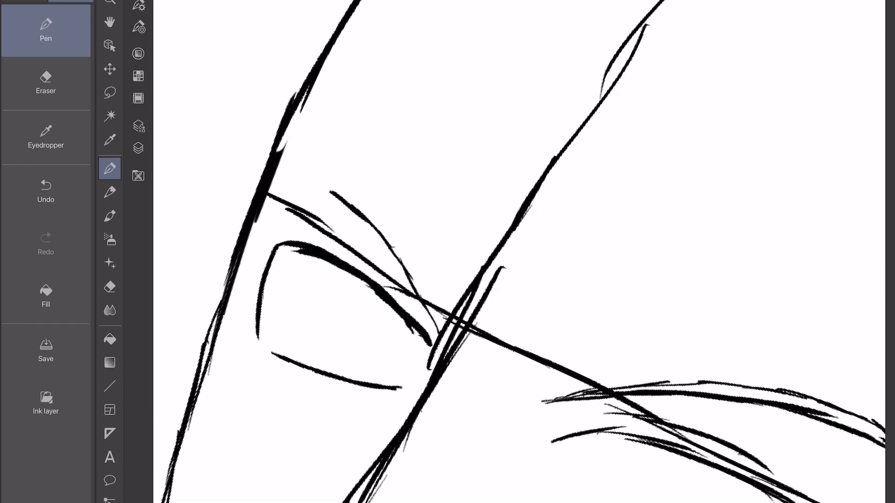
left_click_drag(350, 244, 414, 312)
mouse_move(327, 165)
left_mouse_down()
mouse_move(442, 330)
mouse_move(339, 171)
left_mouse_up()
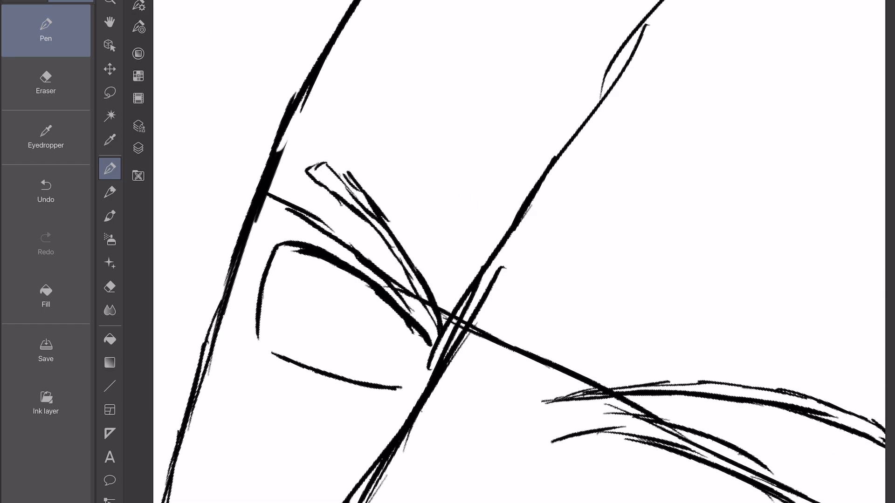
left_click_drag(372, 212, 332, 164)
left_click_drag(307, 170, 414, 295)
Erase the rough centre-line strokes between the eyes and mouth area and sketch the nose bridge and tip.
left_click(46, 83)
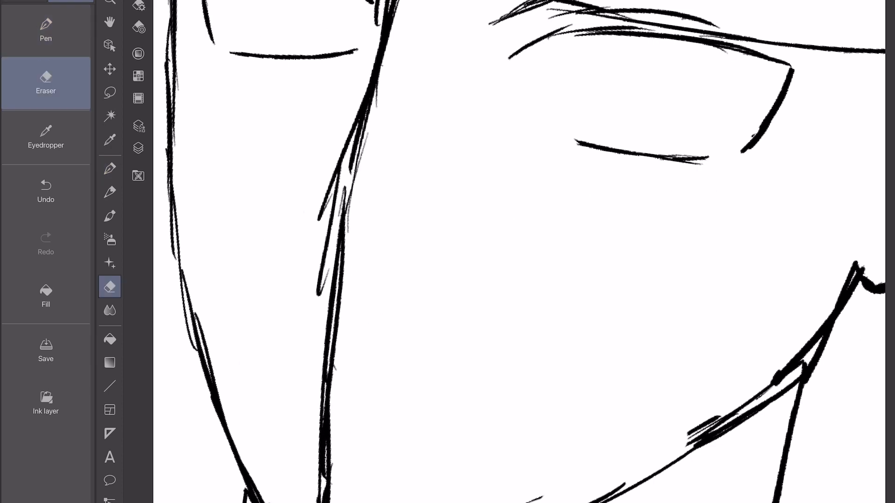
left_click(46, 31)
mouse_move(366, 93)
left_mouse_down()
mouse_move(327, 326)
mouse_move(319, 218)
left_mouse_up()
key("ctrl+z")
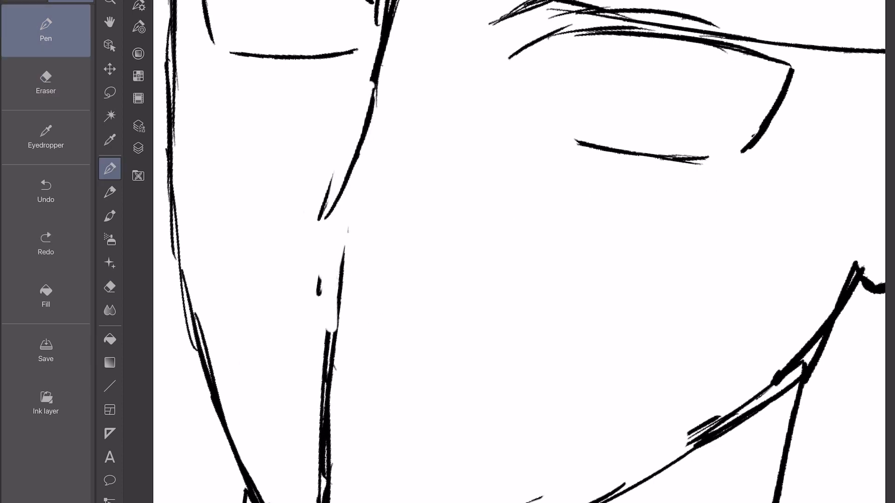
left_click_drag(375, 89, 311, 210)
mouse_move(310, 211)
left_mouse_down()
mouse_move(334, 275)
mouse_move(360, 296)
mouse_move(329, 232)
left_mouse_up()
Erase the nose's underside and redraw the tip and base with a thicker curve.
left_click(46, 83)
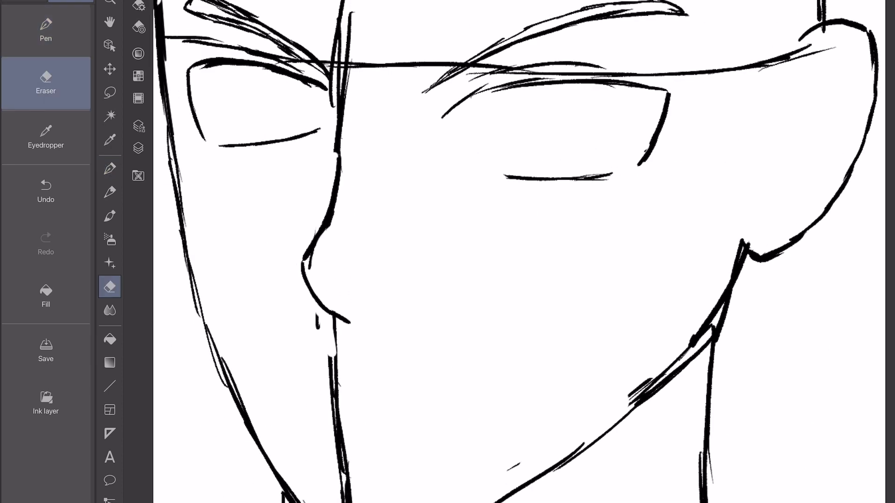
left_click_drag(305, 273, 349, 331)
left_click(46, 30)
left_click_drag(336, 189, 299, 277)
mouse_move(299, 275)
left_mouse_down()
mouse_move(354, 334)
mouse_move(351, 325)
left_mouse_up()
Erase the nose bridge and redraw it as a bent line running from between the eyes to the nose tip.
left_click(46, 82)
left_click_drag(338, 175, 303, 272)
left_click(45, 30)
left_click_drag(328, 201, 302, 278)
key("ctrl+z")
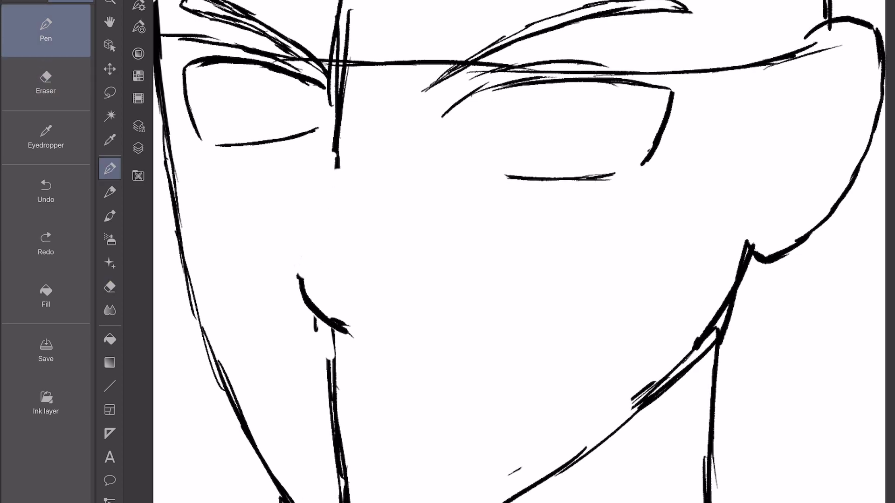
left_click_drag(337, 159, 301, 278)
left_click_drag(340, 186, 294, 282)
Draw a round iris with an inner ring and a small pupil in the wider eye.
scroll(456, 382, "up", 4)
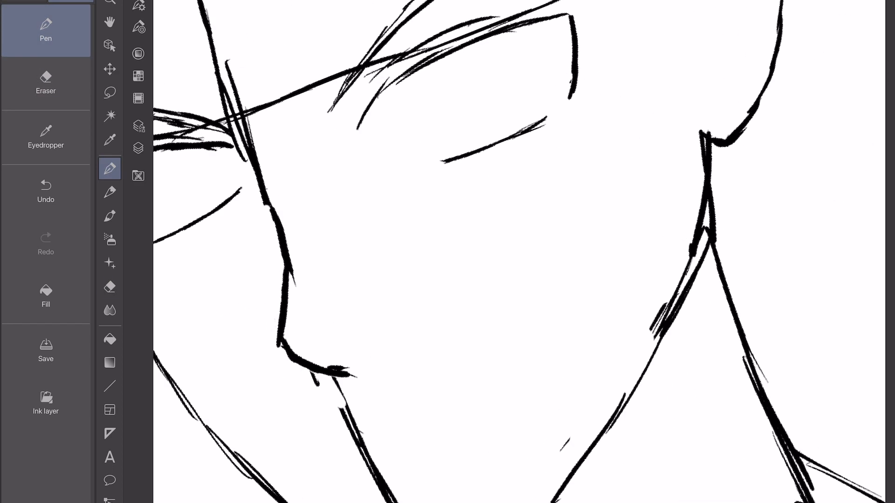
mouse_move(448, 133)
left_mouse_down()
mouse_move(422, 151)
mouse_move(485, 151)
left_mouse_up()
left_click_drag(419, 153, 441, 192)
left_click_drag(486, 168, 469, 189)
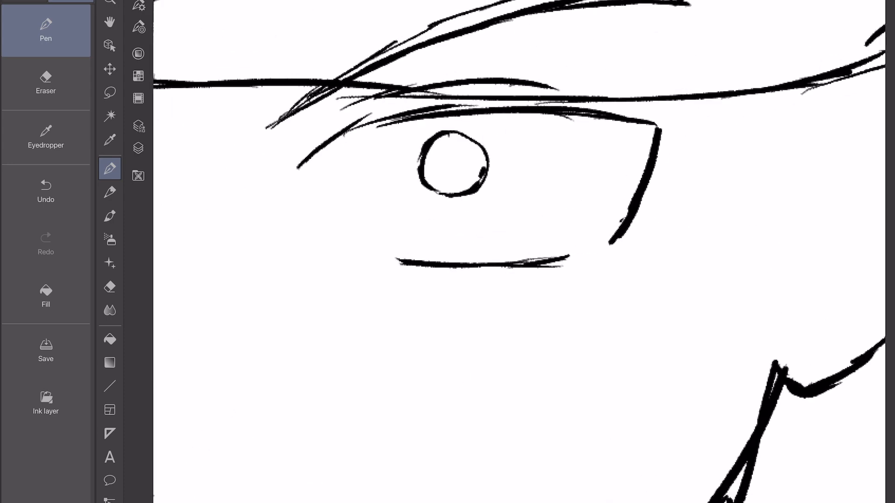
left_click_drag(466, 137, 485, 167)
scroll(501, 147, "up", 3)
mouse_move(407, 182)
left_mouse_down()
mouse_move(410, 164)
mouse_move(448, 180)
left_mouse_up()
left_click_drag(446, 195, 433, 212)
left_click_drag(387, 194, 436, 211)
Draw a matching ringed iris and pupil in the narrower eye.
scroll(519, 251, "down", 4)
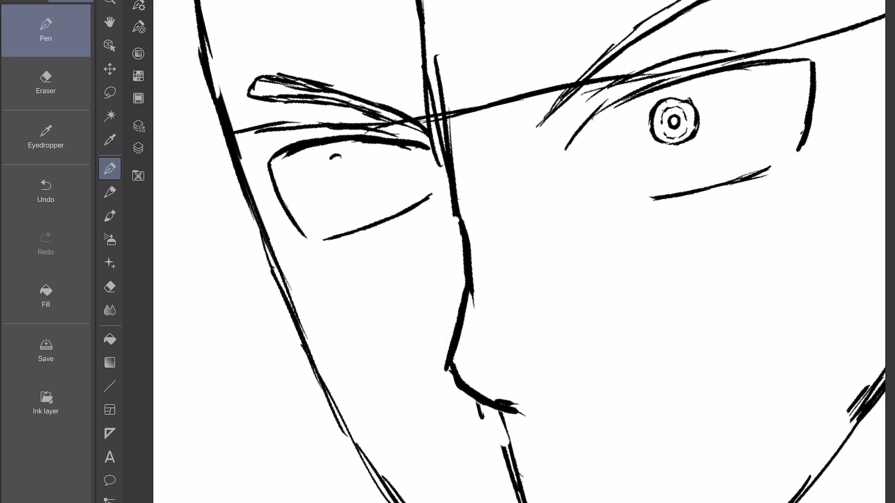
scroll(519, 252, "up", 3)
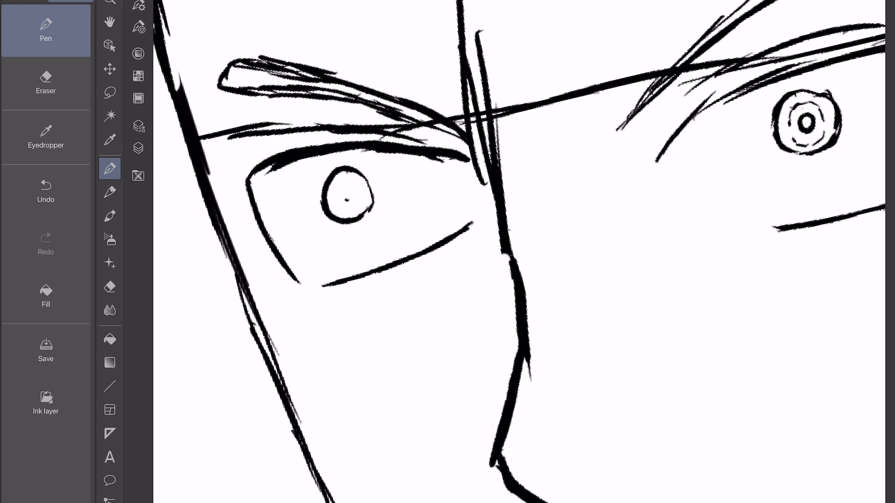
scroll(519, 252, "down", 4)
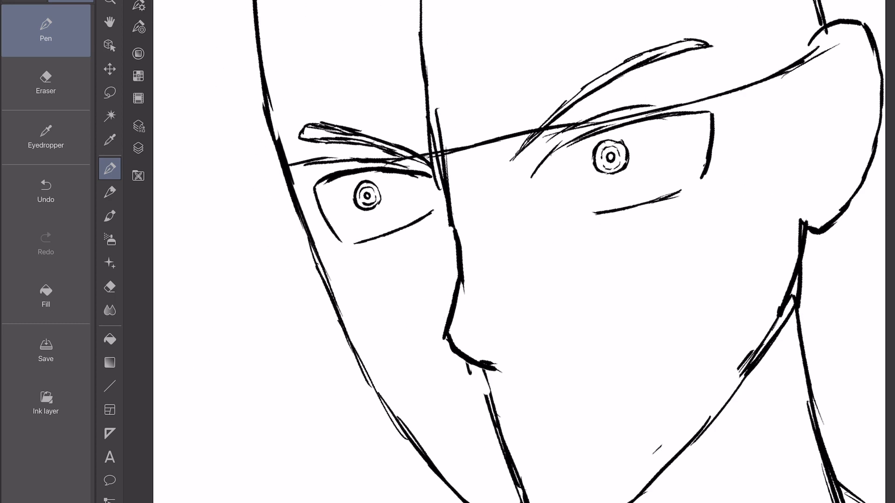
Lasso the narrower eye's iris, move it closer to the nose and deselect it.
left_click(110, 93)
mouse_move(356, 190)
left_mouse_down()
mouse_move(368, 216)
mouse_move(357, 189)
mouse_move(398, 202)
left_mouse_up()
left_click(412, 240)
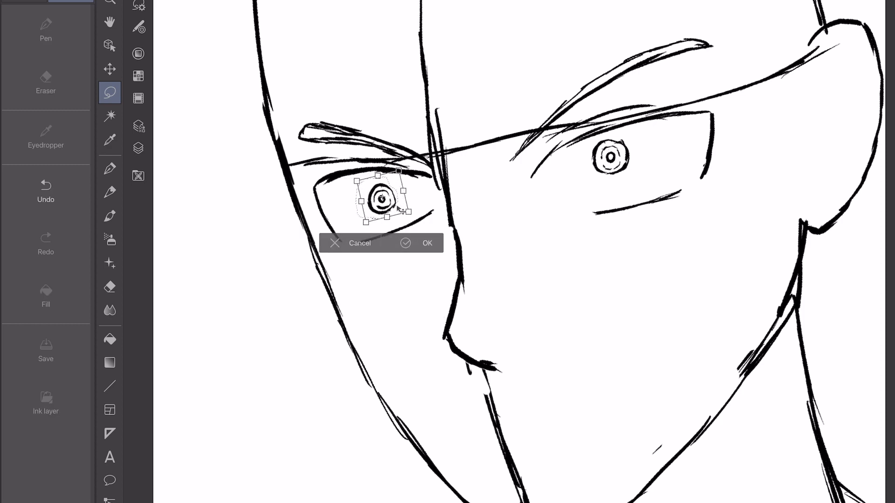
key("Return")
key("ctrl+d")
Lasso the wider eye's iris, transform it to sit slightly farther toward the outer corner and deselect it.
mouse_move(600, 181)
left_mouse_down()
mouse_move(590, 179)
mouse_move(645, 162)
left_mouse_up()
key("ctrl+t")
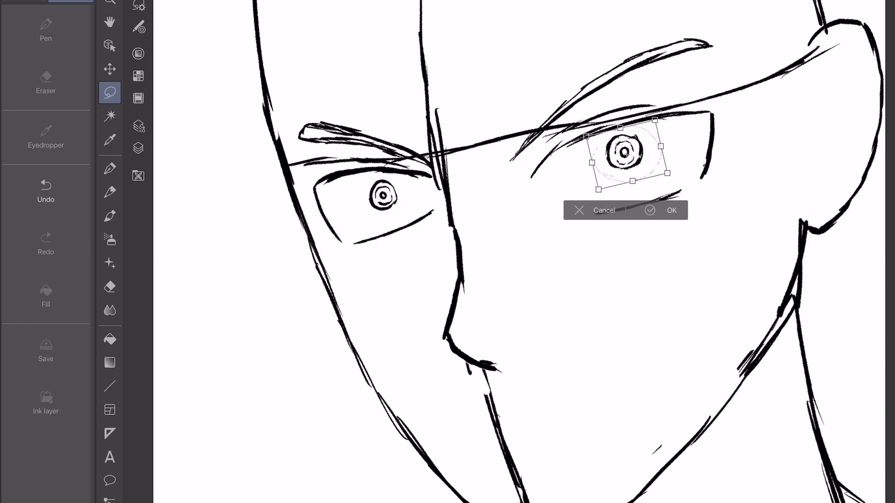
scroll(519, 251, "right", 3)
left_click_drag(555, 187, 573, 194)
left_click_drag(520, 171, 515, 167)
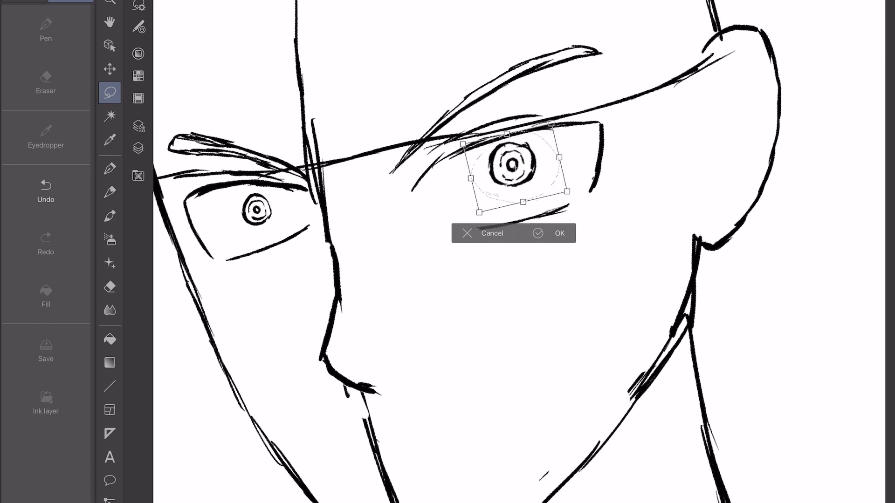
key("Return")
key("ctrl+d")
Lasso the narrower eye's iris again, fine-tune its placement with a transform and deselect it.
left_click_drag(255, 187, 254, 186)
key("ctrl+t")
mouse_move(284, 227)
left_mouse_down()
mouse_move(295, 233)
mouse_move(257, 208)
left_mouse_up()
key("Return")
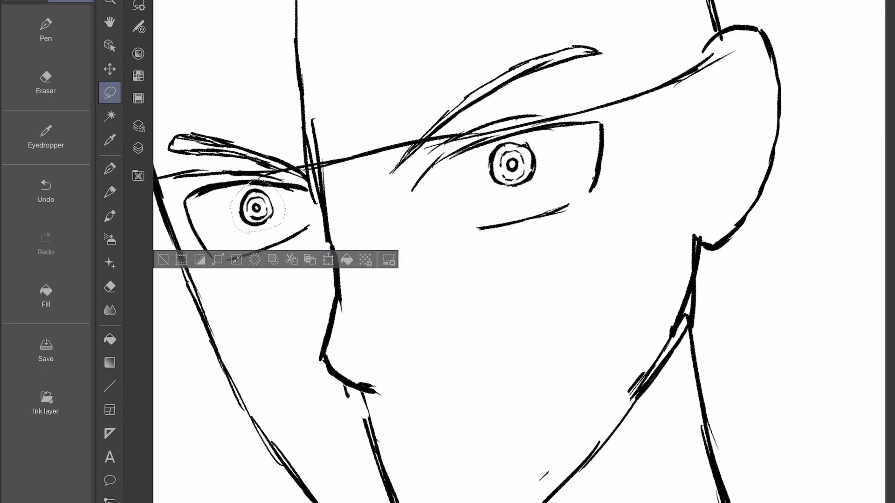
key("ctrl+d")
left_click(890, 4)
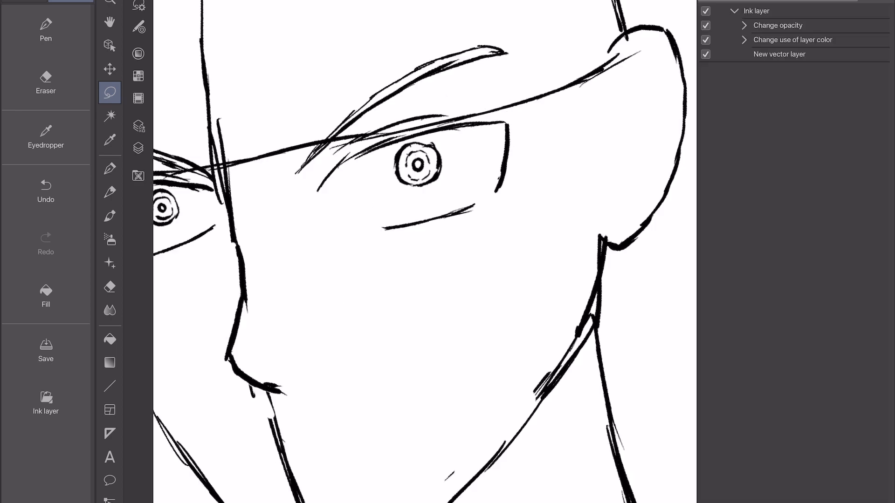
left_click(890, 4)
left_click(139, 147)
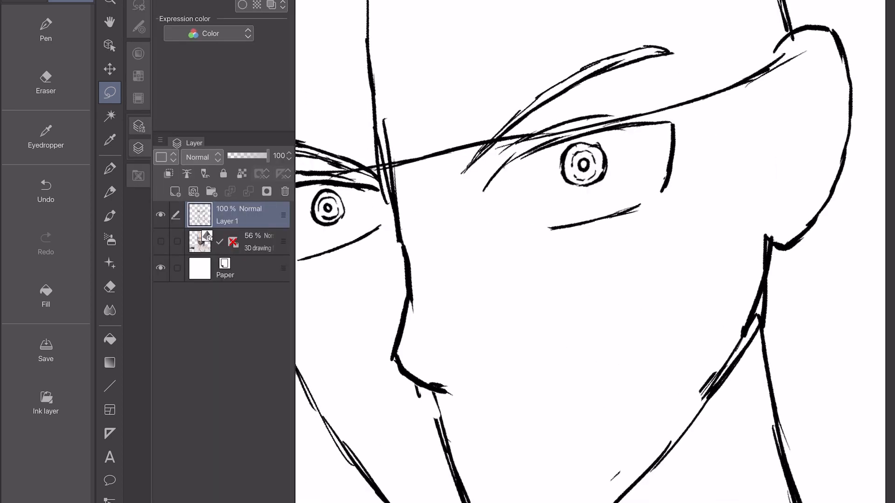
left_click(139, 148)
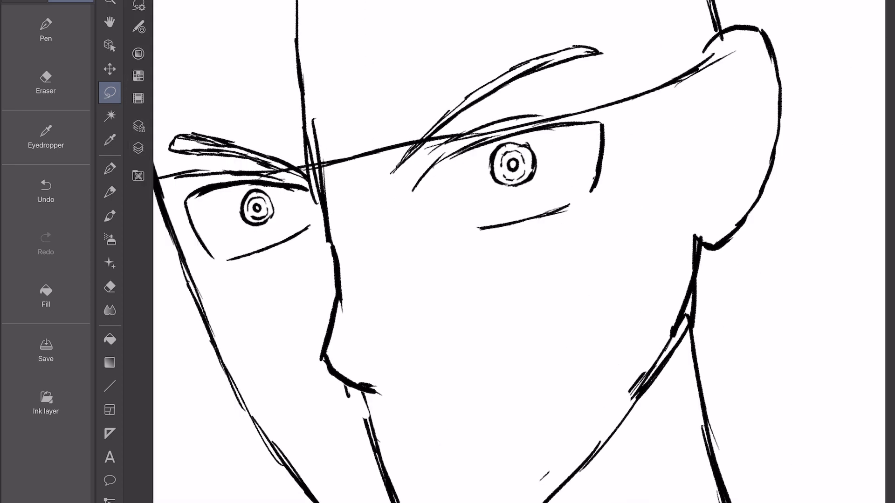
left_click(109, 2)
left_click(100, 1)
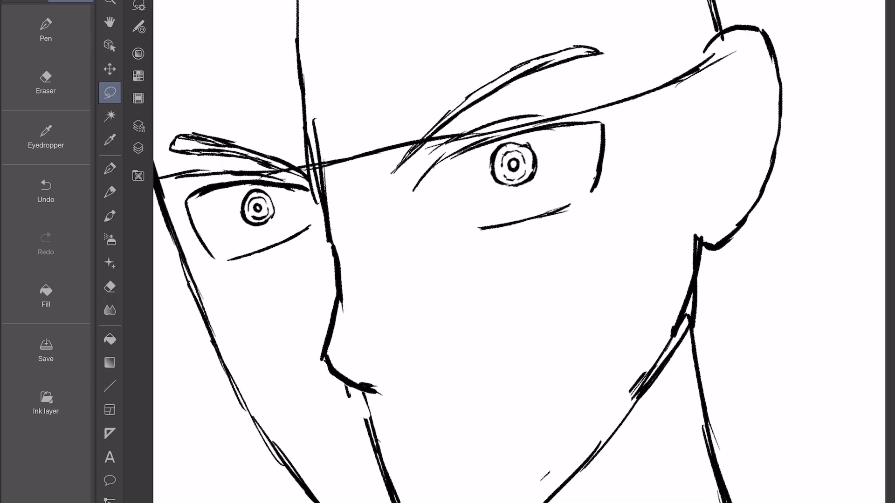
left_click(138, 148)
left_click(139, 125)
left_click(139, 97)
left_click(138, 76)
left_click(139, 27)
left_click(138, 2)
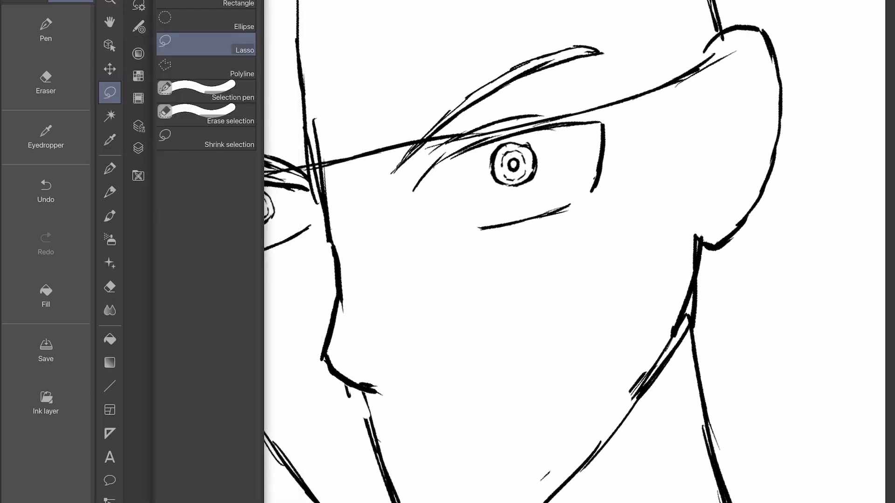
left_click(139, 5)
left_click(138, 148)
left_click(138, 176)
left_click(138, 148)
left_click(138, 148)
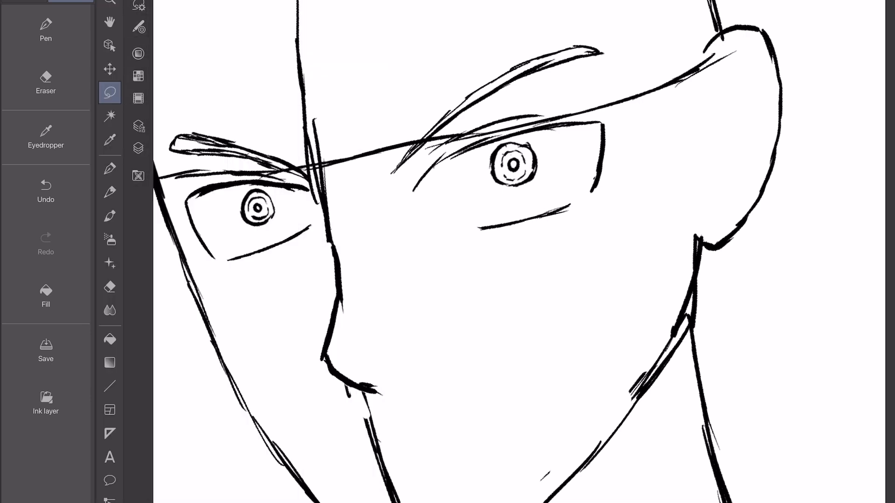
left_click(282, 1)
left_click(55, 470)
right_click(55, 470)
left_click(99, 479)
left_click(314, 255)
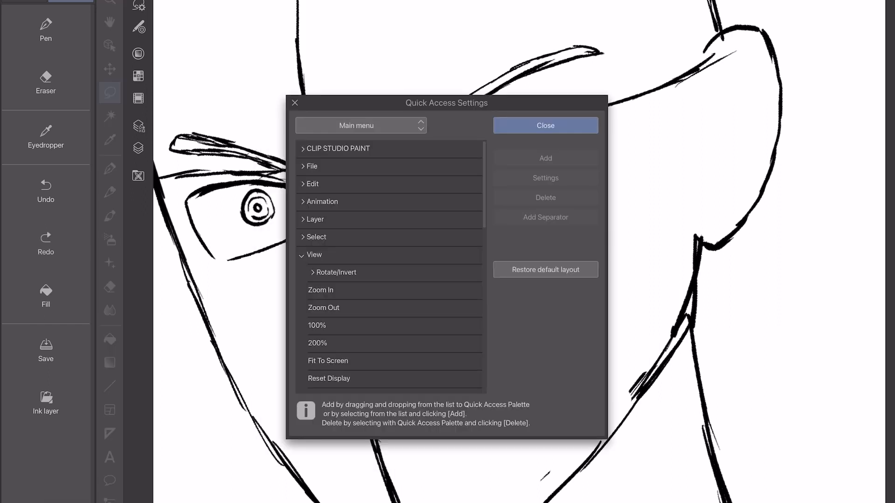
left_click(336, 272)
scroll(390, 266, "down", 2)
left_click(341, 283)
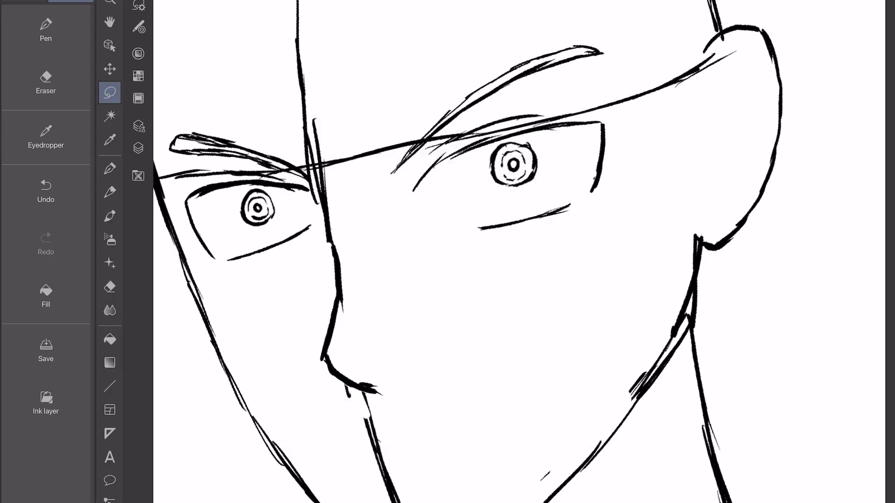
Add the Flip Horizontal view command to Quick Access and check the drawing by flipping it and back.
right_click(57, 464)
left_click(99, 473)
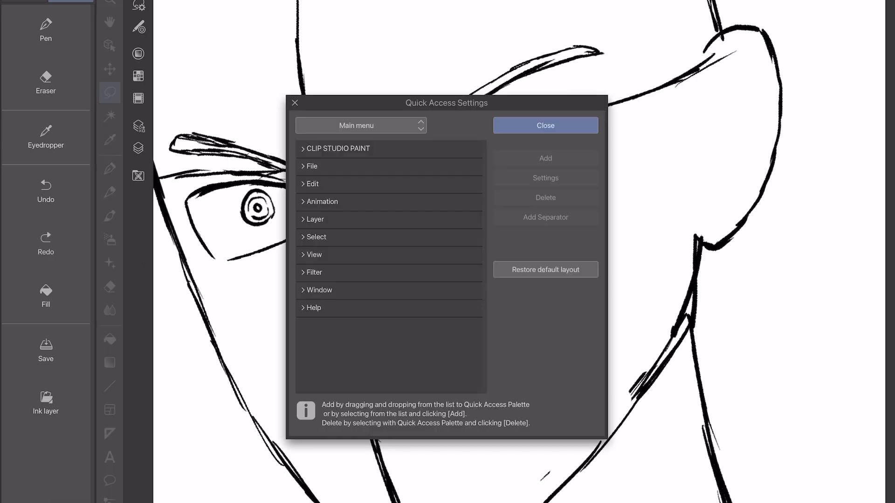
left_click(314, 254)
left_click(336, 272)
scroll(391, 267, "down", 2)
left_click(340, 278)
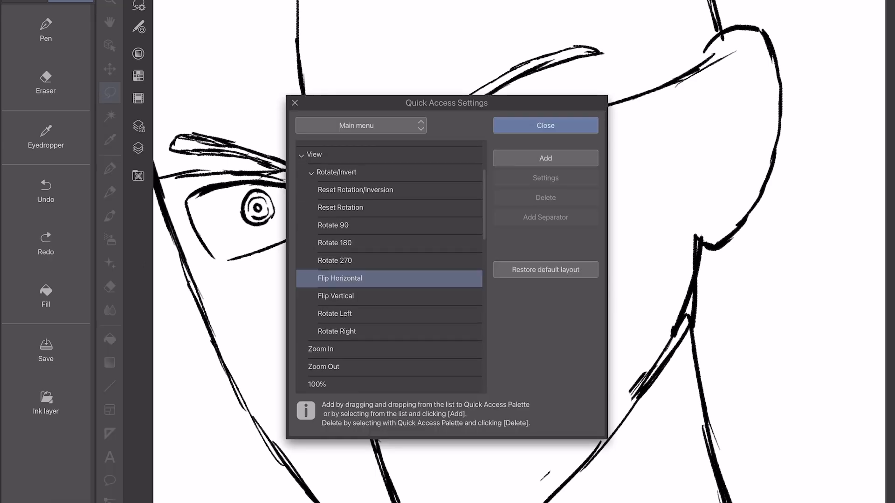
left_click(546, 158)
left_click(545, 125)
left_click(46, 456)
left_click(46, 456)
Lasso the nose, shift it slightly with a transform and deselect it.
left_click_drag(513, 279, 497, 247)
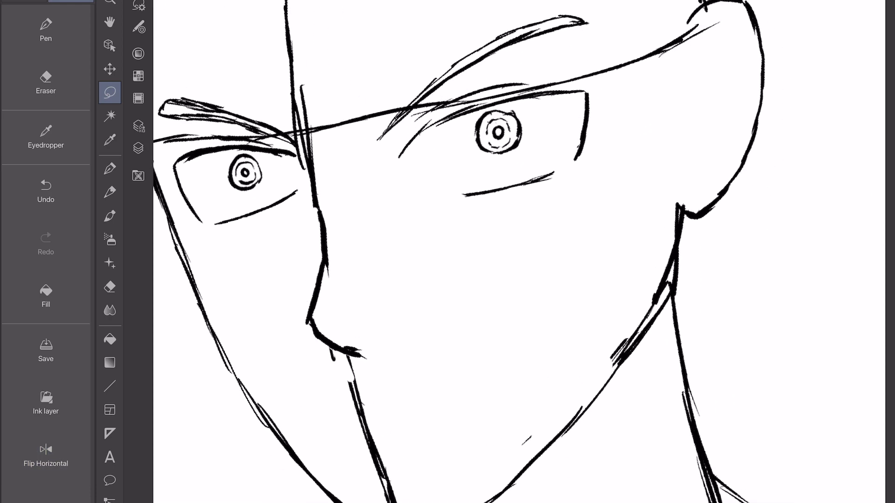
left_click_drag(343, 380, 382, 368)
key("ctrl+t")
left_click_drag(382, 323, 379, 317)
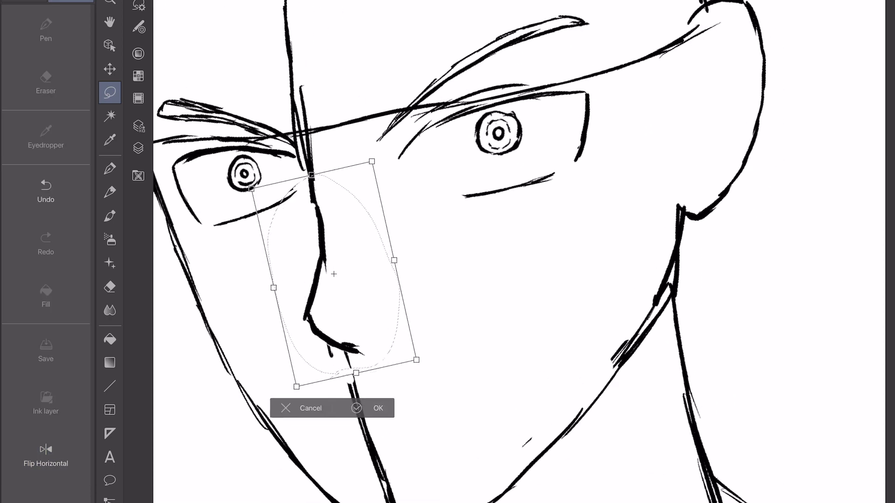
key("Return")
key("ctrl+d")
Sketch pointed fringe strands over the narrower eye and a long side strand along that edge of the face.
scroll(518, 257, "down", 3)
left_click(45, 30)
scroll(326, 107, "up", 3)
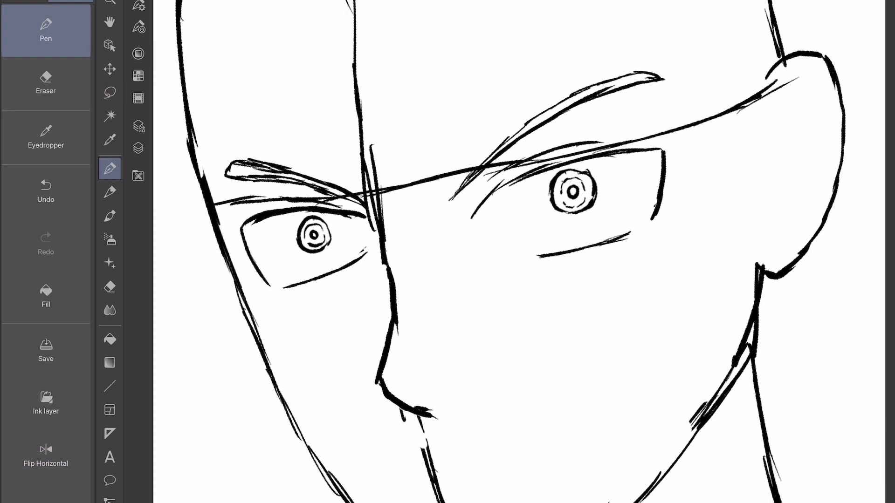
left_click_drag(359, 117, 323, 217)
left_click_drag(283, 146, 321, 218)
left_click_drag(284, 135, 262, 233)
mouse_move(223, 189)
left_mouse_down()
mouse_move(266, 246)
mouse_move(225, 254)
left_mouse_up()
left_click_drag(196, 221, 224, 298)
left_click_drag(201, 248, 170, 45)
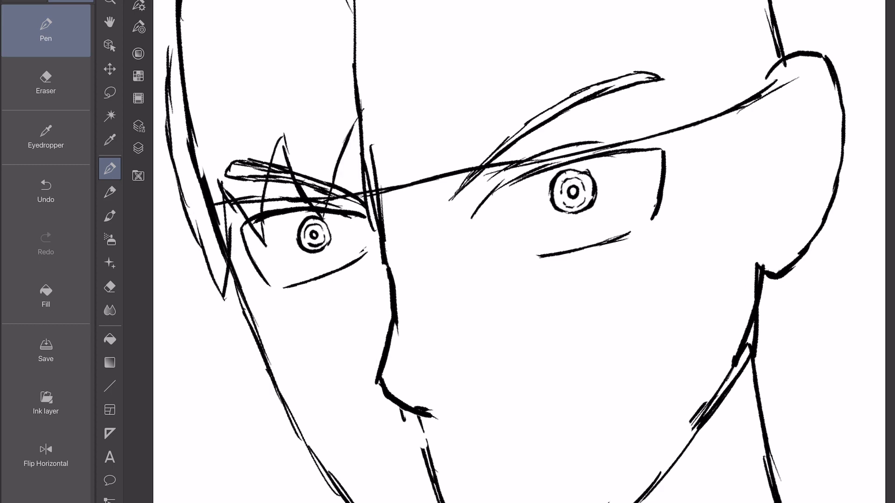
Sketch zigzag fringe strands from the centre of the forehead across the wider eye to its outer corner.
left_click_drag(360, 116, 458, 215)
mouse_move(463, 223)
left_mouse_down()
mouse_move(502, 88)
mouse_move(564, 175)
left_mouse_up()
left_click_drag(573, 179, 580, 83)
left_click_drag(580, 83, 653, 200)
scroll(573, 195, "up", 2)
left_click_drag(480, 198, 507, 241)
left_click_drag(513, 176, 515, 233)
left_click_drag(480, 196, 535, 247)
left_click_drag(537, 246, 548, 153)
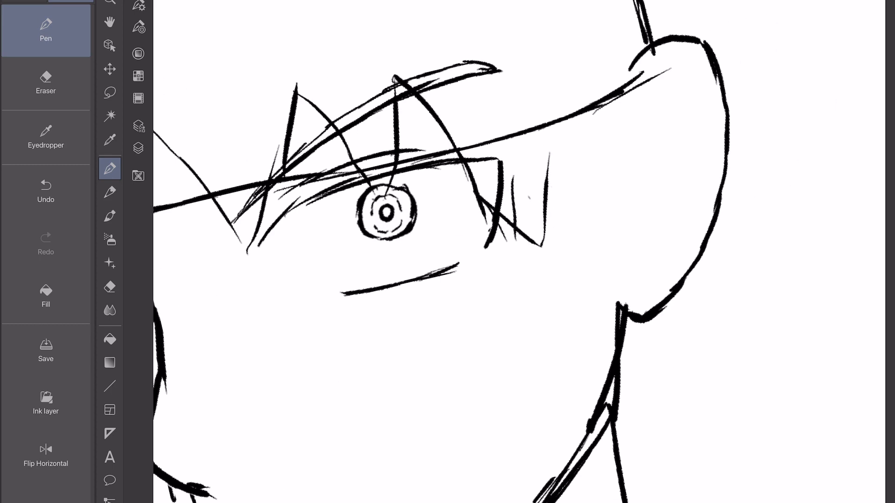
left_click_drag(549, 186, 566, 85)
left_click_drag(575, 82, 638, 171)
left_click_drag(626, 147, 655, 192)
key("ctrl+z")
key("ctrl+z")
key("ctrl+z")
key("ctrl+z")
key("ctrl+z")
Draw pointed side strands in front of the ear and an outer hair strand along the opposite side of the head.
mouse_move(476, 184)
left_mouse_down()
mouse_move(531, 255)
mouse_move(567, 96)
mouse_move(649, 212)
left_mouse_up()
left_click_drag(648, 201, 641, 49)
scroll(513, 251, "down", 3)
left_click_drag(313, 183, 292, 238)
left_click_drag(293, 238, 342, 34)
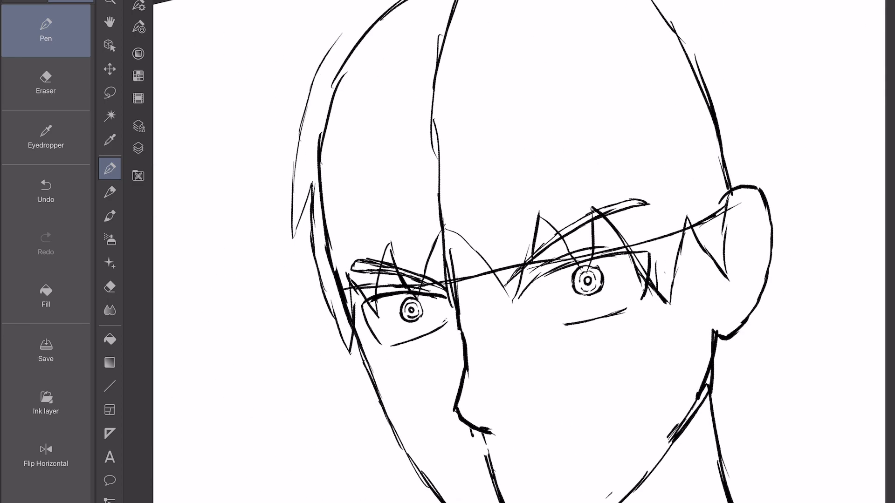
Sketch the outer hair contour over the top of the head, ending in a pointed tuft above the ear.
scroll(513, 252, "right", 3)
mouse_move(613, 242)
left_mouse_down()
mouse_move(398, 26)
mouse_move(207, 123)
left_mouse_up()
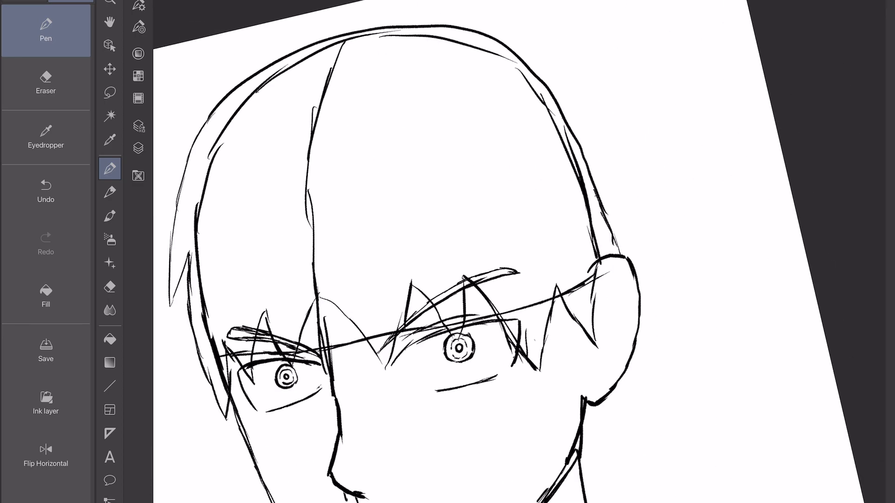
left_click_drag(567, 121, 645, 193)
left_click_drag(639, 199, 602, 206)
left_click_drag(598, 160, 604, 207)
scroll(513, 252, "down", 1)
mouse_move(334, 158)
left_mouse_down()
mouse_move(376, 99)
mouse_move(387, 128)
left_mouse_up()
scroll(513, 251, "down", 3)
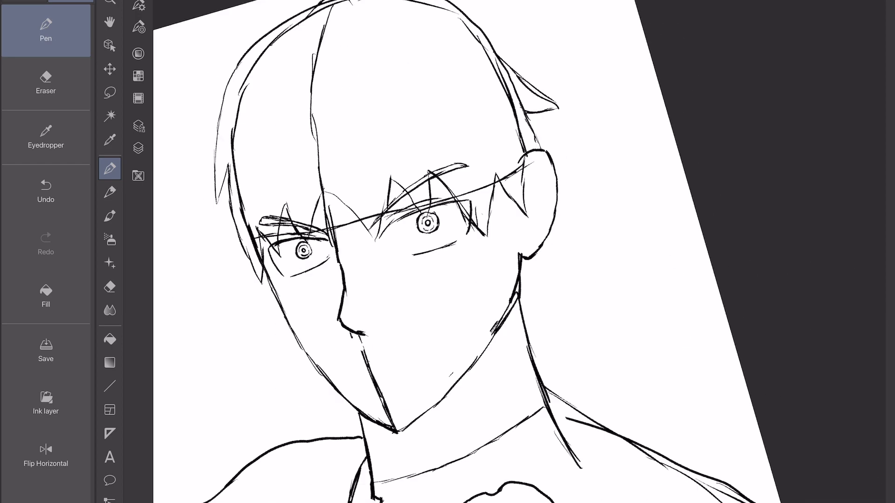
Erase the vertical construction line between the nose and the chin, leaving a short mark at the chin tip.
scroll(513, 251, "up", 5)
left_click(45, 83)
left_click_drag(387, 353, 340, 247)
left_click(45, 30)
scroll(513, 251, "up", 2)
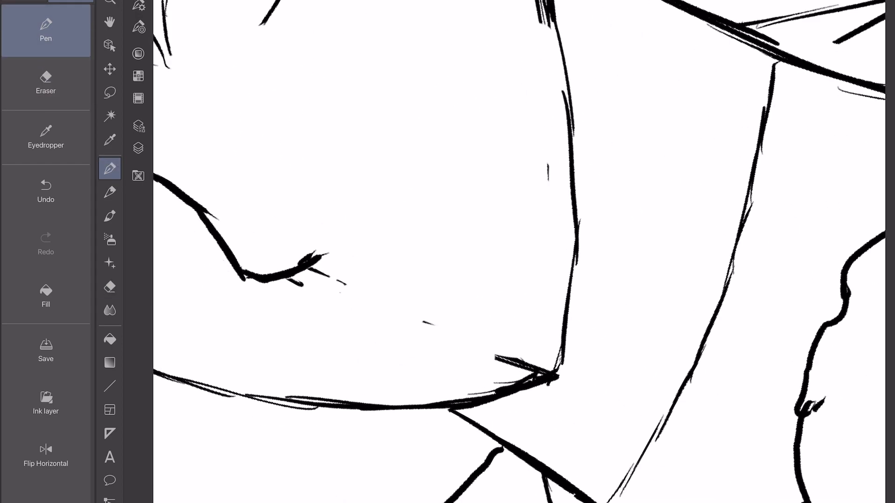
left_click_drag(418, 280, 451, 219)
scroll(513, 251, "down", 3)
left_click(46, 83)
left_click_drag(438, 291, 533, 225)
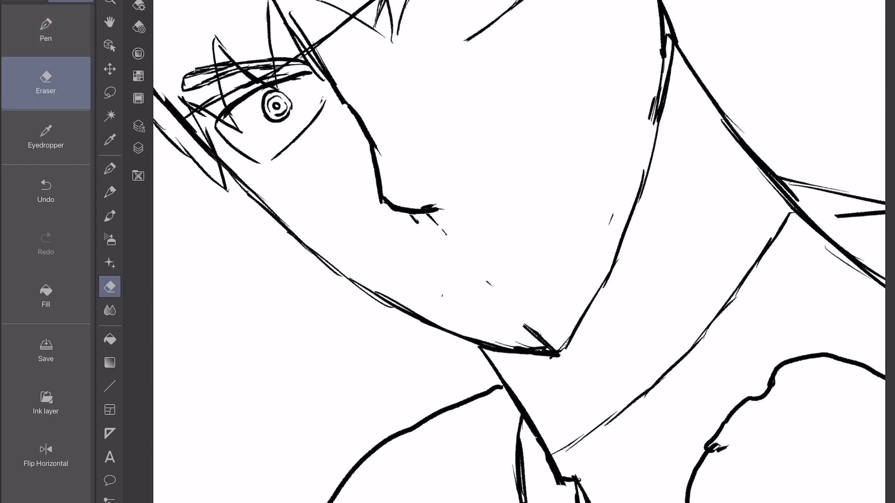
Sketch a wide-open, rounded rectangular mouth beneath the nose, with thicker strokes at both corners.
left_click(45, 30)
scroll(512, 252, "up", 1)
scroll(513, 251, "up", 2)
left_click_drag(504, 171, 470, 170)
mouse_move(515, 159)
left_mouse_down()
mouse_move(435, 221)
mouse_move(608, 256)
mouse_move(457, 164)
left_mouse_up()
left_click_drag(628, 179, 622, 239)
left_click_drag(449, 173, 437, 249)
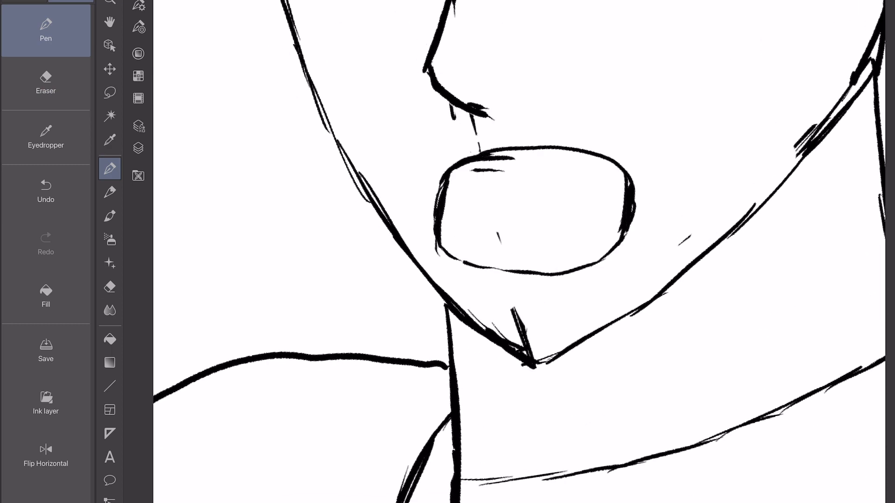
left_click_drag(444, 207, 445, 224)
Clean up the lines inside the mouth and add short tooth lines running in from both corners.
scroll(513, 251, "down", 3)
left_click(45, 83)
left_click_drag(440, 191, 420, 223)
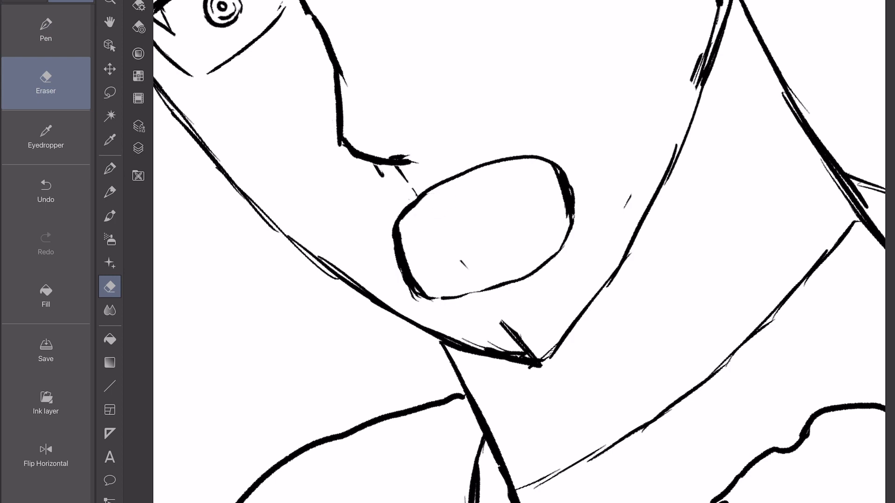
left_click(45, 31)
scroll(513, 251, "up", 2)
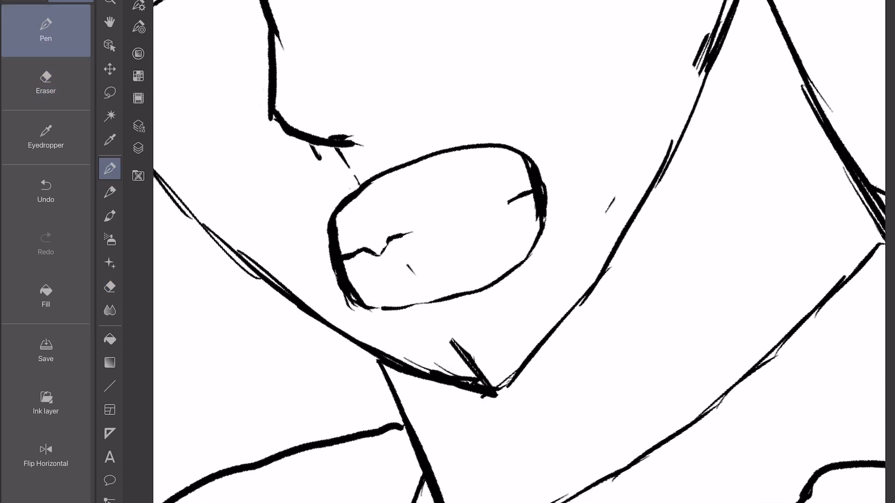
Lasso the mouth, enlarge and reposition it with a transform, apply the change and deselect it.
left_click(109, 93)
scroll(512, 252, "down", 2)
mouse_move(426, 306)
left_mouse_down()
mouse_move(468, 196)
mouse_move(423, 308)
left_mouse_up()
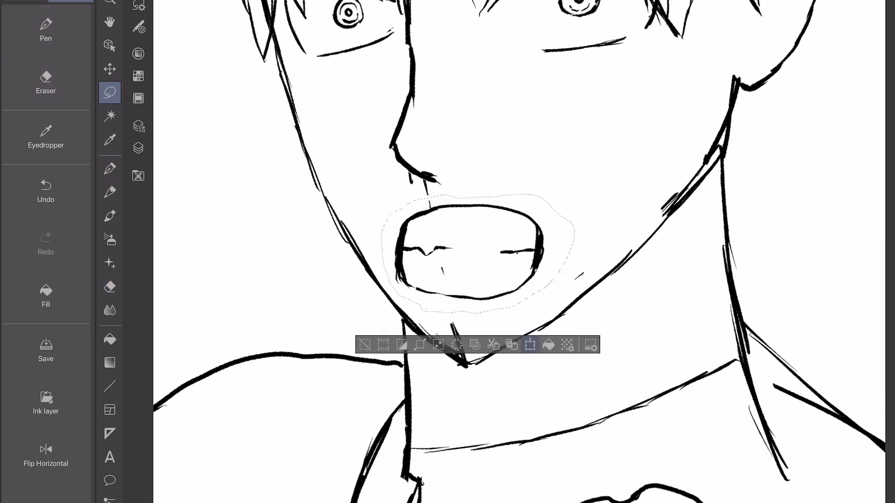
left_click(530, 345)
left_click_drag(575, 287, 576, 290)
left_click_drag(595, 296, 624, 295)
left_click_drag(606, 221, 613, 218)
left_click_drag(576, 261, 573, 263)
scroll(494, 261, "down", 3)
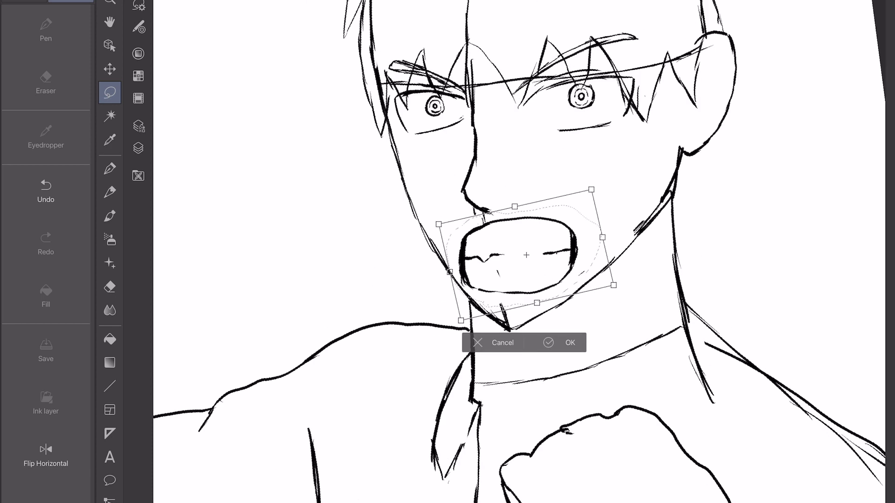
scroll(494, 279, "up", 2)
left_click_drag(466, 305, 467, 303)
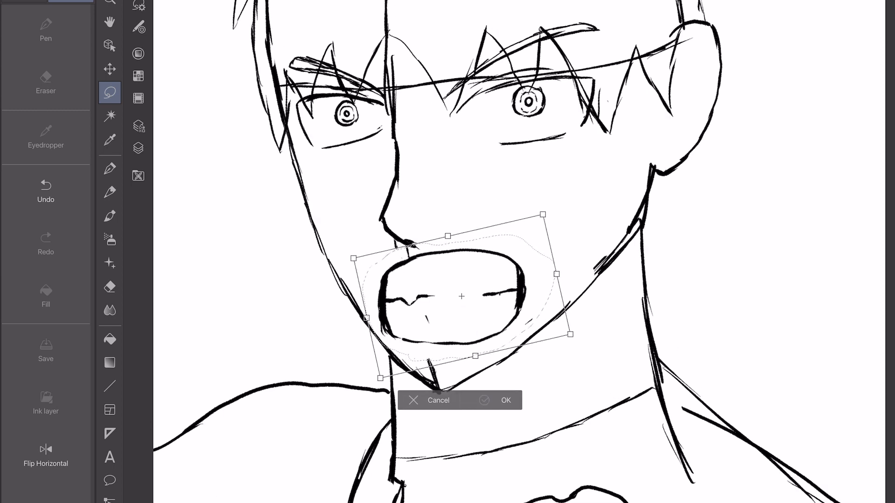
left_click(505, 400)
left_click(348, 392)
Draw an inner rim line along the ear and a rectangular earring hanging from the lobe.
left_click(46, 30)
scroll(559, 186, "up", 4)
mouse_move(542, 116)
left_mouse_down()
mouse_move(548, 198)
mouse_move(432, 353)
left_mouse_up()
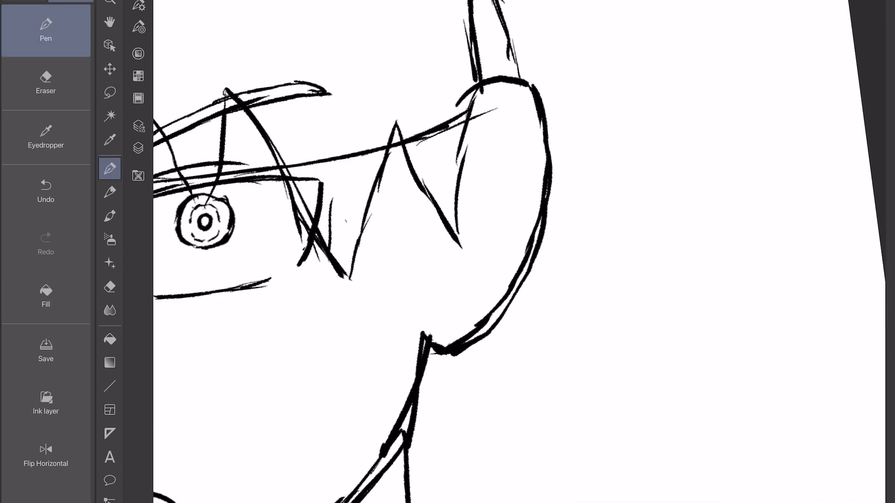
left_click_drag(436, 394, 473, 396)
left_click_drag(451, 327, 472, 395)
Draw two rectangular cuffs on the upper and middle outer ear rim and short inner-ear lines.
mouse_move(507, 100)
left_mouse_down()
mouse_move(546, 75)
mouse_move(566, 131)
left_mouse_up()
mouse_move(518, 99)
left_mouse_down()
mouse_move(536, 142)
mouse_move(570, 128)
left_mouse_up()
left_click_drag(531, 187, 562, 189)
mouse_move(565, 189)
left_mouse_down()
mouse_move(562, 226)
mouse_move(533, 246)
left_mouse_up()
left_click_drag(532, 188, 524, 245)
left_click_drag(539, 247, 555, 245)
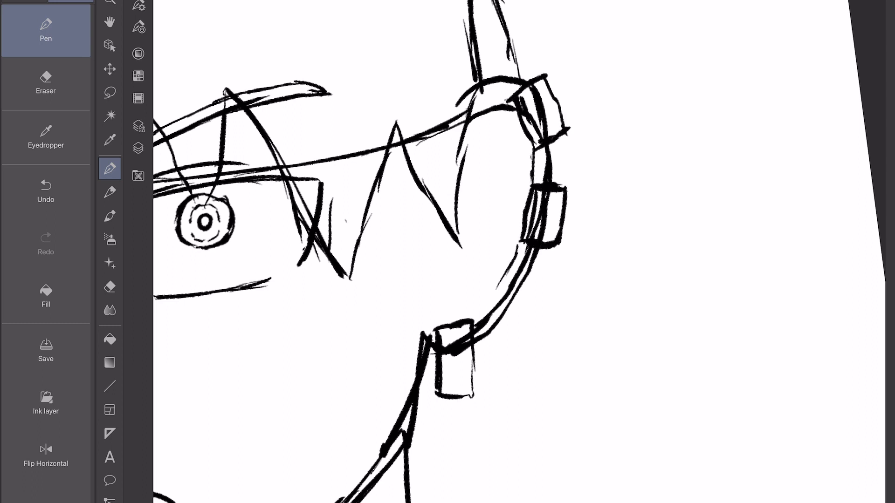
scroll(520, 252, "down", 5)
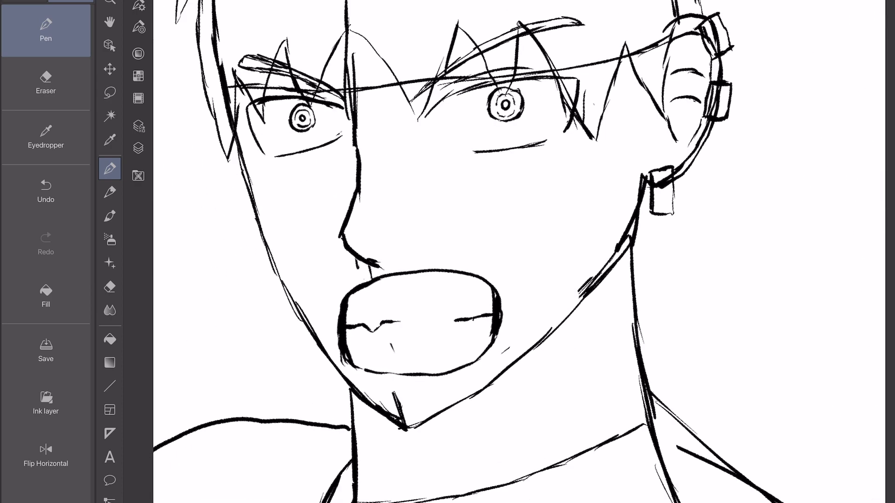
Sketch the collar around the neck with its pointed flap, and a shirt opening edge running down from the fist.
left_click_drag(324, 325, 275, 421)
left_click_drag(283, 307, 273, 419)
left_click_drag(308, 264, 279, 313)
scroll(512, 252, "down", 3)
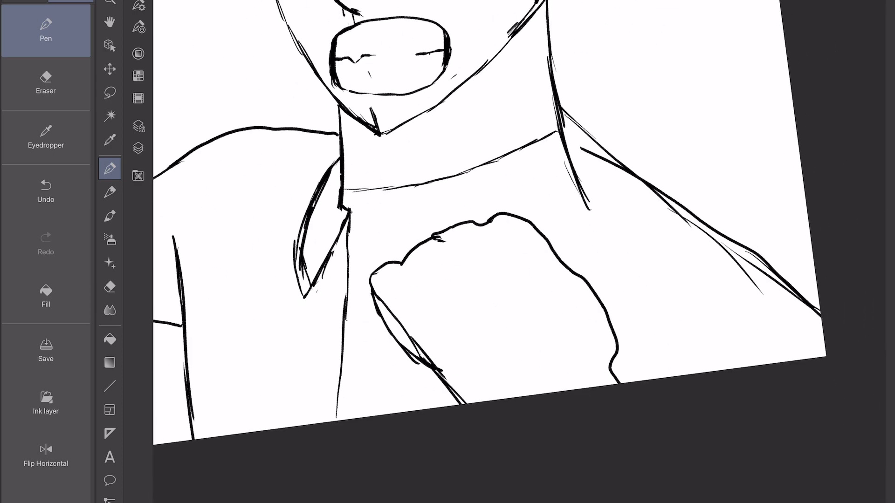
left_click_drag(360, 338, 342, 412)
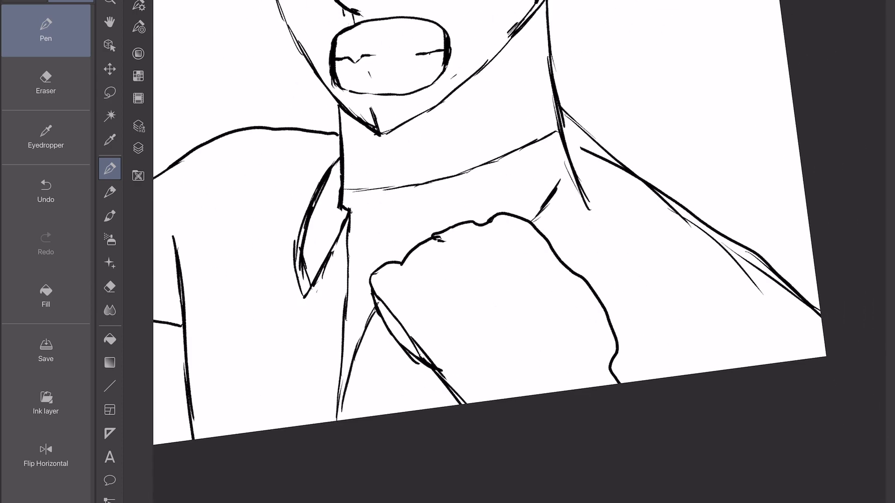
left_click_drag(569, 123, 590, 278)
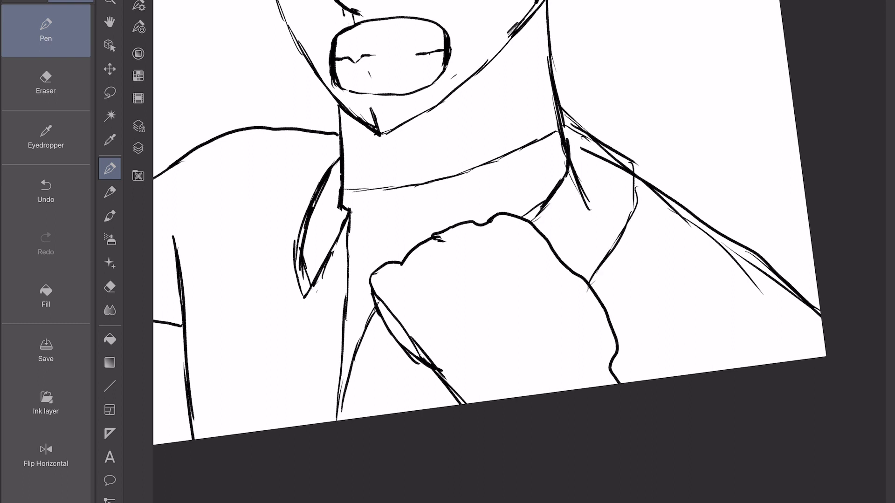
Erase the shoulder line that crosses the collar and rework the rounded lower edge of the fist.
key("e")
mouse_move(586, 204)
left_mouse_down()
mouse_move(576, 164)
mouse_move(630, 168)
left_mouse_up()
left_click_drag(627, 168, 587, 151)
key("p")
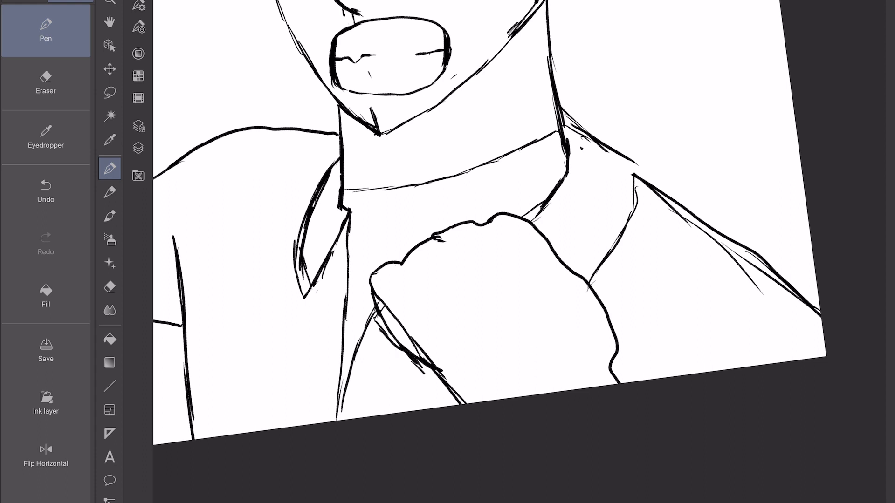
key("e")
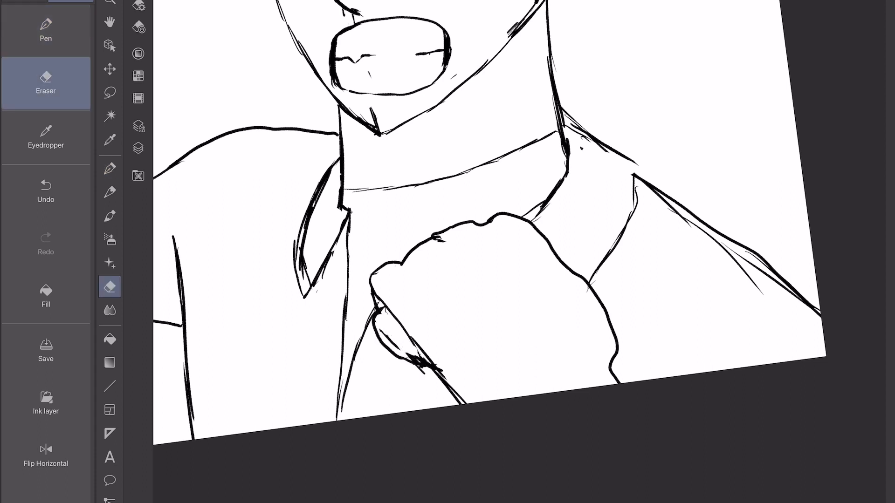
key("p")
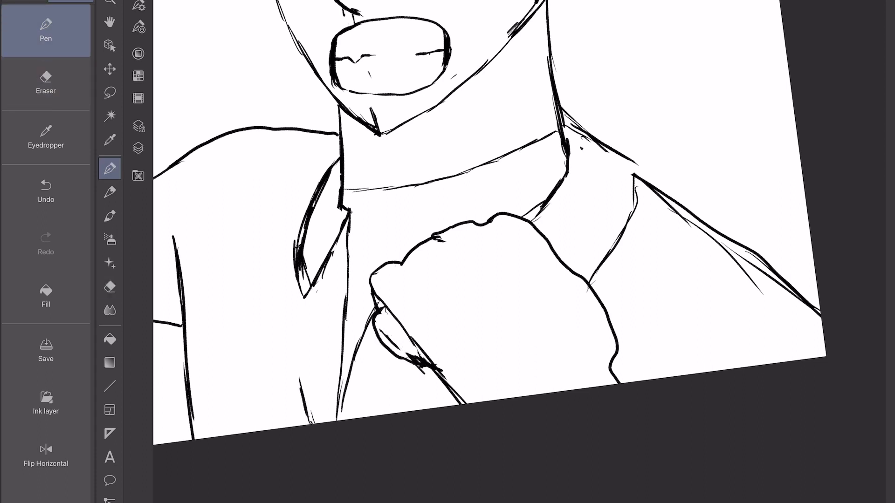
Sketch the jacket's front edge straight down from the pointed collar flap to the canvas edge, undoing the first strokes.
mouse_move(289, 268)
left_mouse_down()
mouse_move(303, 388)
mouse_move(293, 340)
left_mouse_up()
key("ctrl+z")
key("ctrl+z")
left_click_drag(292, 300, 299, 385)
left_click_drag(291, 341, 295, 426)
left_click_drag(293, 384, 296, 427)
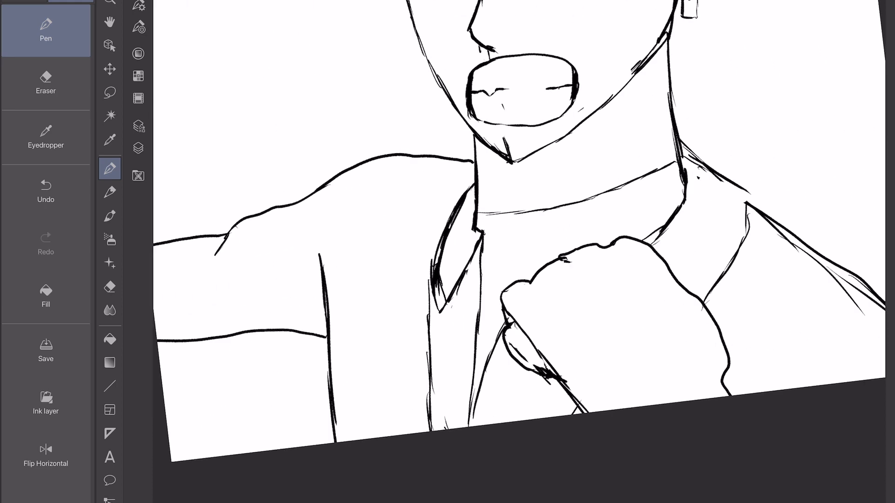
Redraw the shoulder top and the armhole seam curving down beside the raised arm, erasing stray marks by the collar flap.
mouse_move(378, 150)
left_mouse_down()
mouse_move(330, 347)
mouse_move(337, 441)
left_mouse_up()
mouse_move(355, 169)
left_mouse_down()
mouse_move(320, 246)
mouse_move(448, 154)
left_mouse_up()
left_click_drag(444, 156, 477, 162)
key("e")
left_click_drag(306, 247, 303, 264)
key("p")
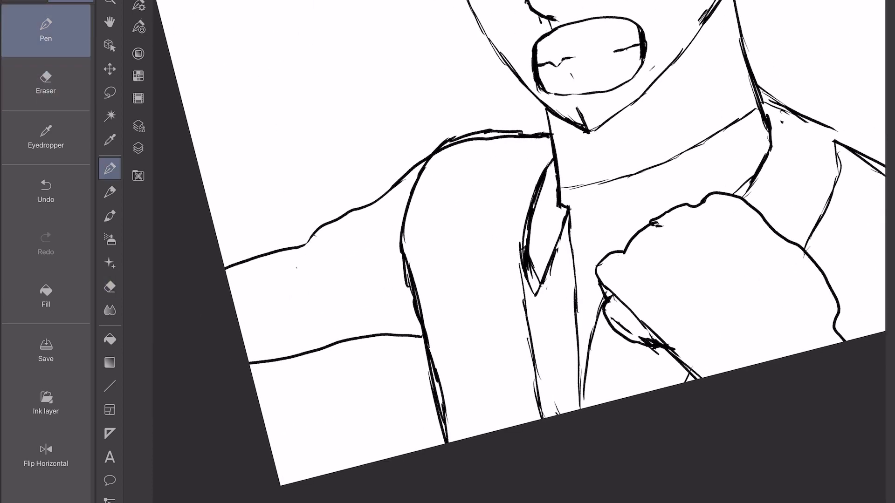
Erase the bold arm outlines and redraw the outstretched arm's upper and lower contours from the shoulder to the canvas edge.
mouse_move(422, 343)
left_mouse_down()
mouse_move(253, 383)
mouse_move(254, 363)
mouse_move(284, 354)
left_mouse_up()
key("e")
left_click_drag(417, 163, 248, 265)
left_click_drag(372, 362, 290, 371)
key("p")
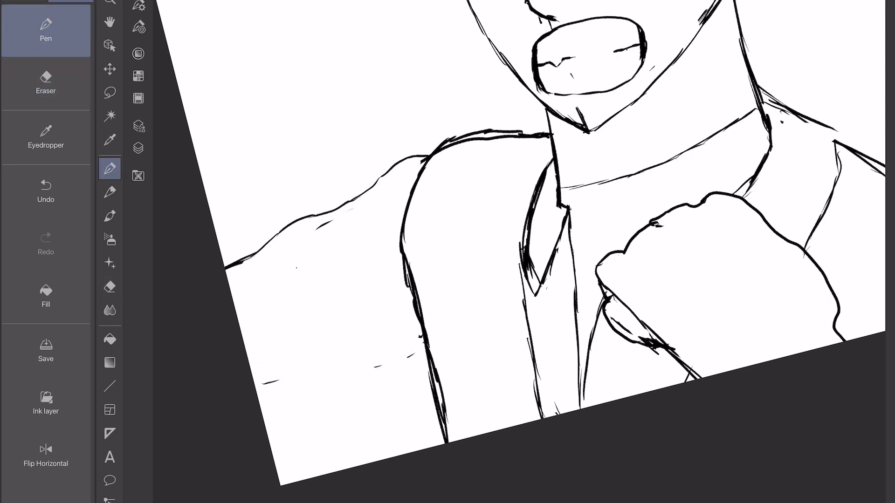
left_click_drag(424, 326, 299, 499)
left_click_drag(334, 454, 294, 496)
left_click_drag(306, 125, 155, 370)
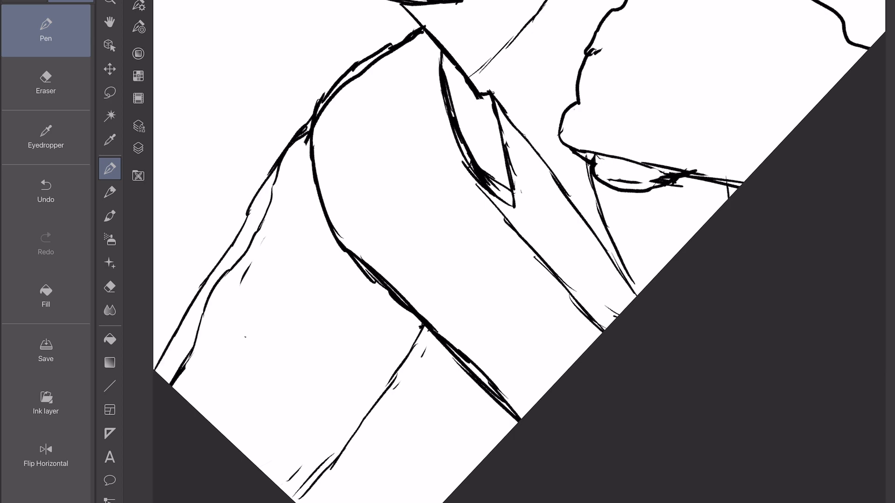
Erase the doubled upper arm line and redraw the lower arm contour with a small fold at the seam.
key("e")
left_click_drag(232, 268, 171, 385)
left_click_drag(284, 158, 245, 251)
left_click_drag(423, 327, 299, 497)
key("p")
mouse_move(392, 296)
left_mouse_down()
mouse_move(335, 441)
mouse_move(289, 489)
left_mouse_up()
left_click_drag(366, 266, 362, 305)
Retrace the armhole seam from the shoulder to the canvas edge and erase the surplus lines along it.
left_click_drag(303, 192, 405, 287)
left_click_drag(407, 292, 536, 412)
left_click_drag(504, 383, 537, 425)
left_click(46, 83)
left_click_drag(395, 295, 488, 387)
scroll(483, 226, "down", 2)
scroll(466, 303, "down", 3)
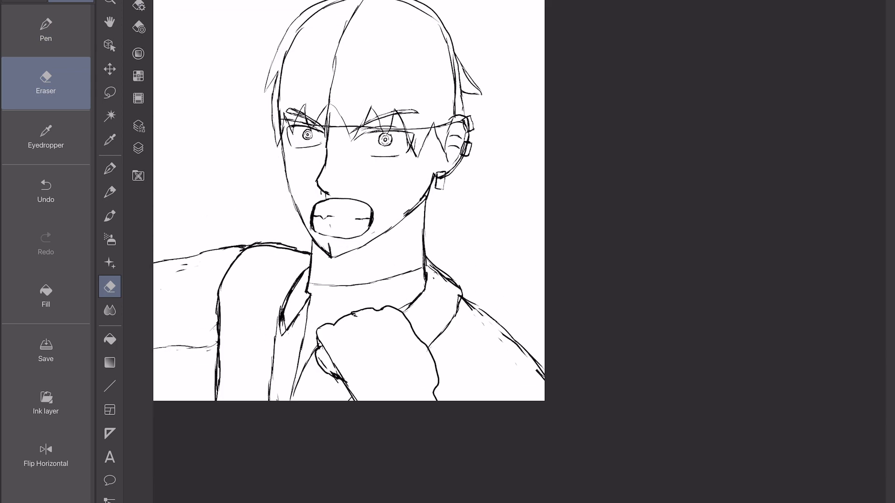
Strengthen the neck line where it meets the pointed collar flap and trim its overshooting end.
scroll(373, 326, "up", 4)
key("p")
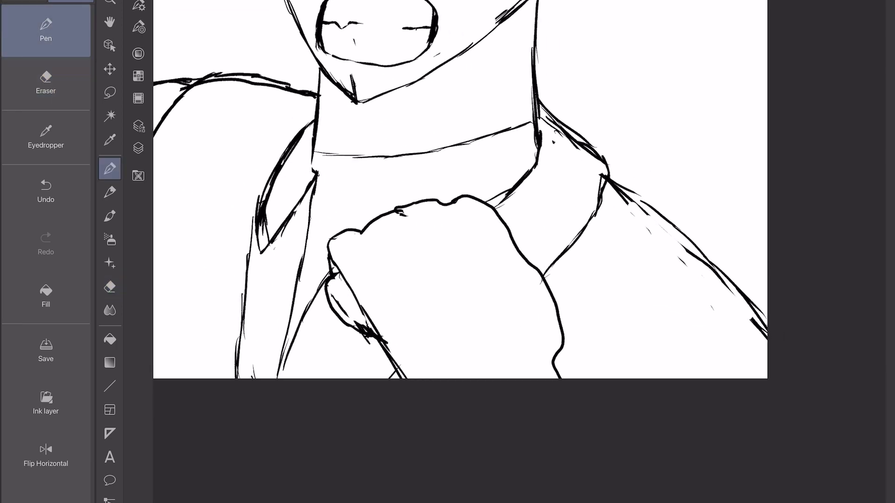
key("e")
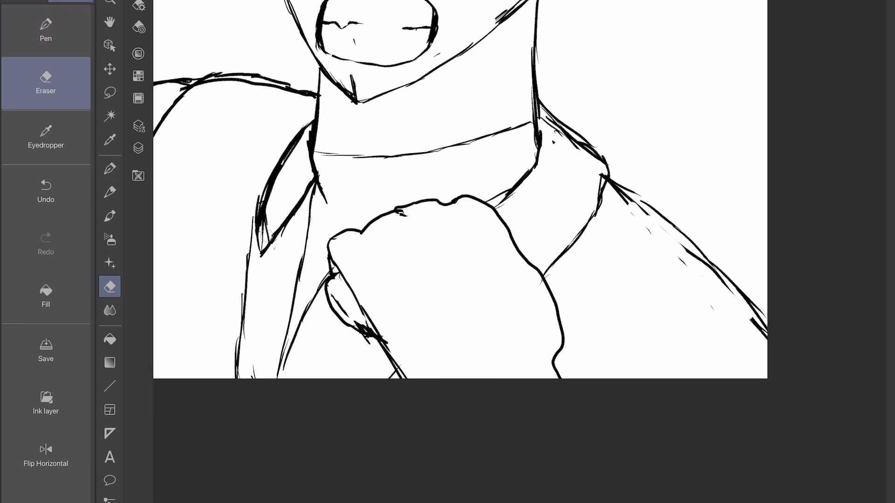
left_click_drag(323, 192, 320, 204)
key("p")
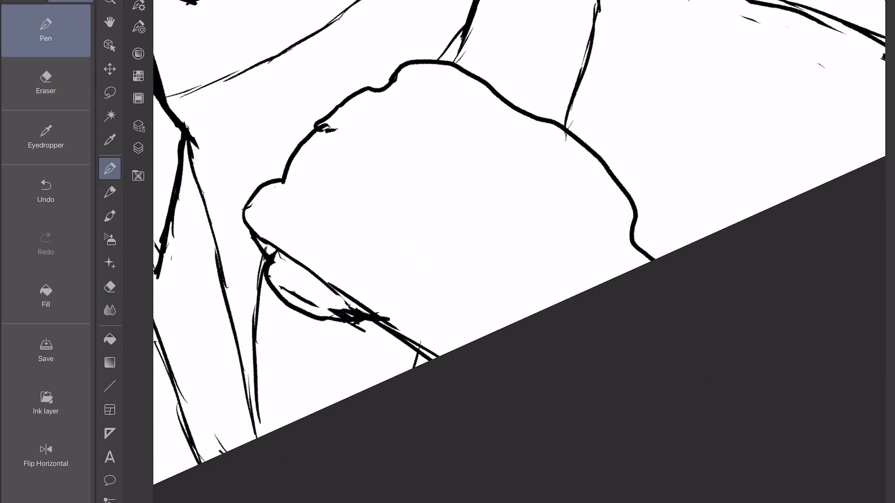
Sketch a knuckle curve on the fist and a short neckline from the collar to the fist with small curved marks.
left_click_drag(280, 151, 315, 124)
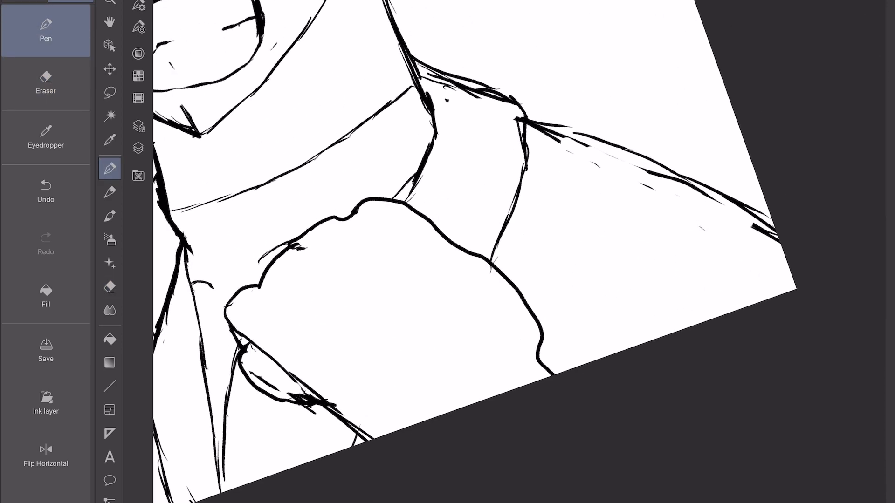
left_click_drag(193, 294, 269, 264)
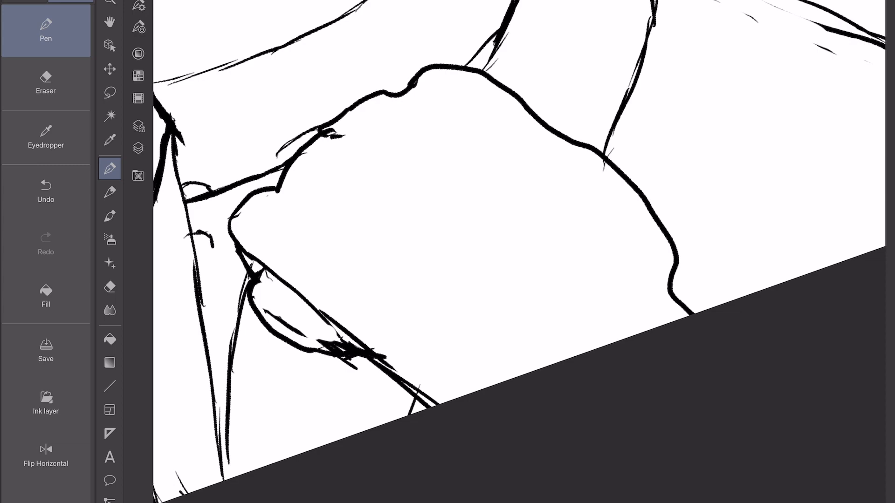
scroll(519, 252, "down", 5)
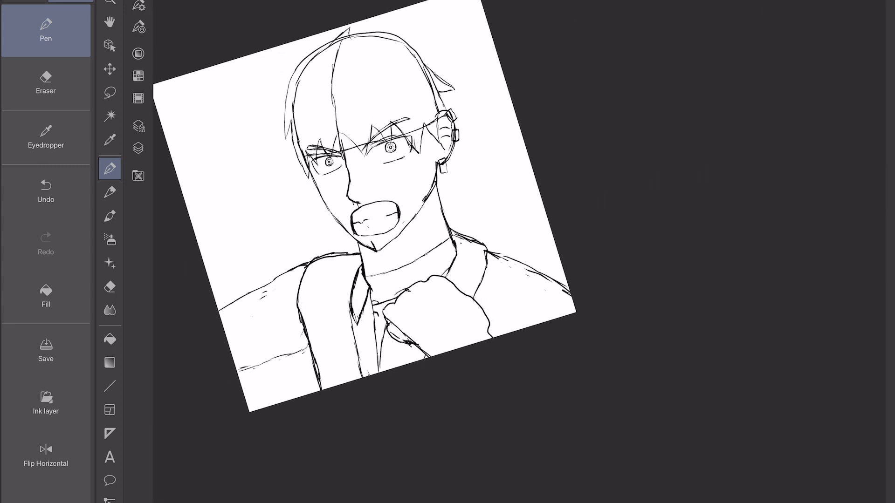
scroll(450, 229, "up", 2)
scroll(361, 209, "up", 2)
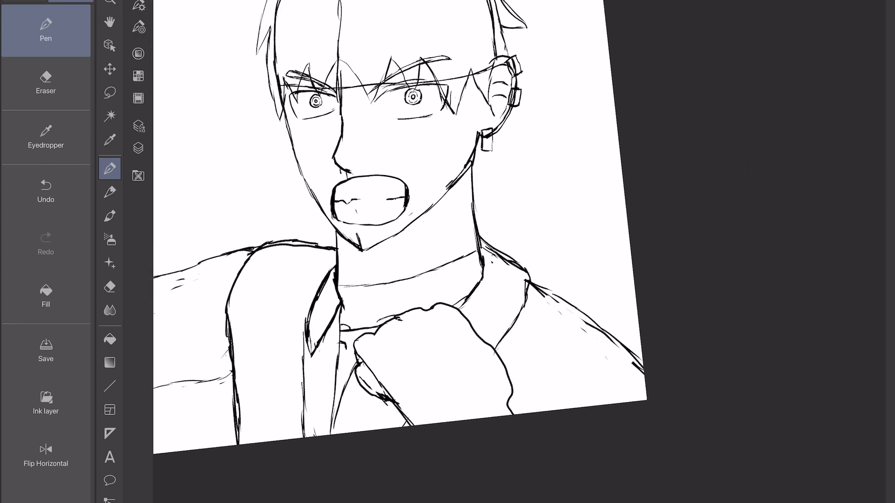
Erase the skull outline and vertical centre line inside the hair, and the nose bridge line below the eyes.
left_click(45, 83)
left_click_drag(282, 124, 280, 156)
left_click_drag(302, 33, 277, 129)
left_click_drag(354, 10, 331, 110)
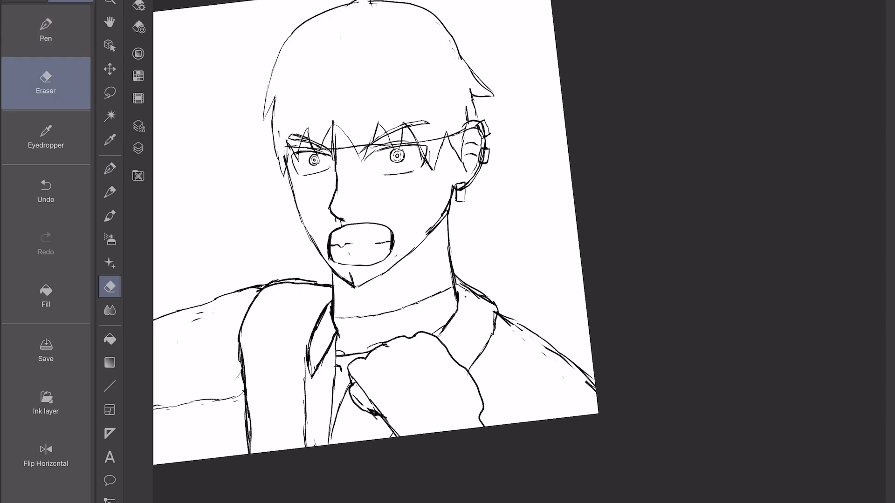
scroll(395, 203, "up", 4)
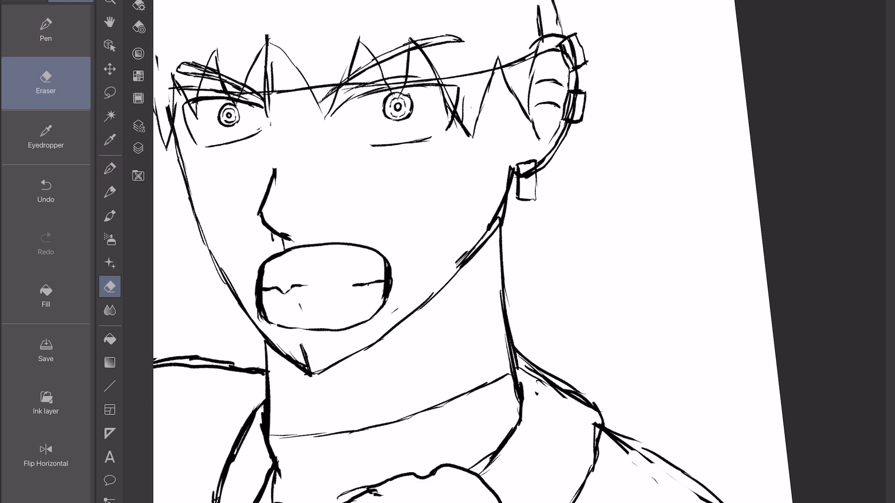
Erase the curved construction line across the neck and the short neckline between the collar and the fist.
left_click(45, 31)
scroll(447, 252, "down", 2)
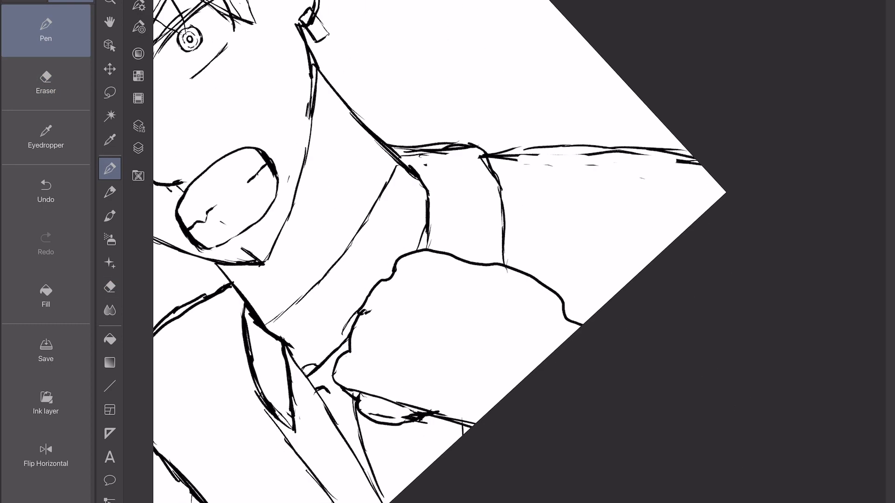
left_click(46, 84)
left_click_drag(269, 320, 384, 188)
left_click_drag(310, 374, 335, 348)
left_click(46, 31)
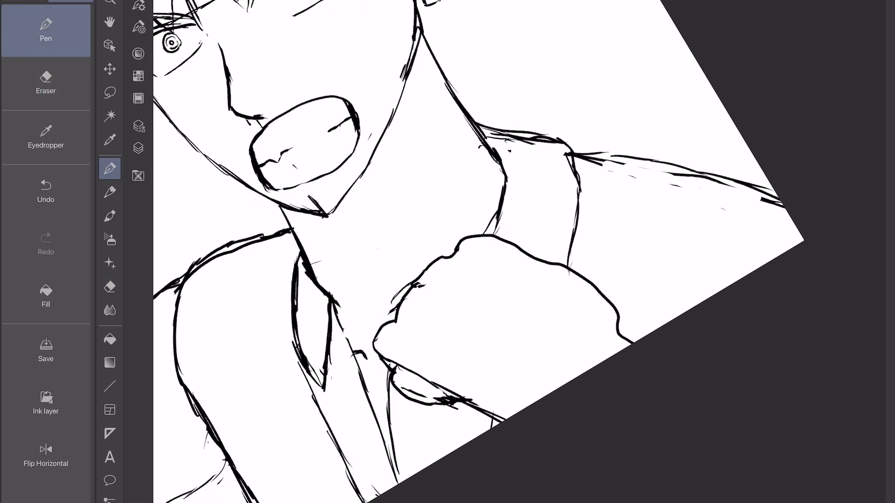
Sketch a curved neckline across the neck and a second curve below it running to the top of the fist.
left_click_drag(311, 266, 373, 231)
left_click_drag(350, 246, 409, 210)
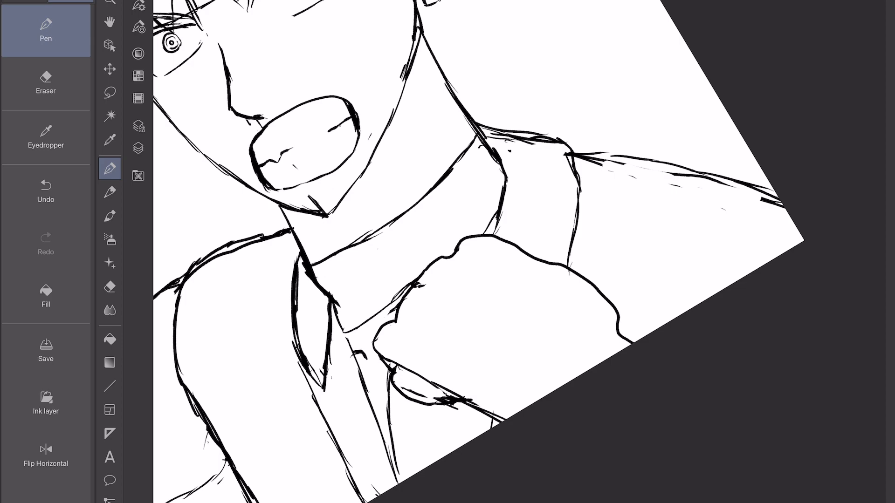
scroll(547, 216, "down", 1)
scroll(578, 321, "down", 2)
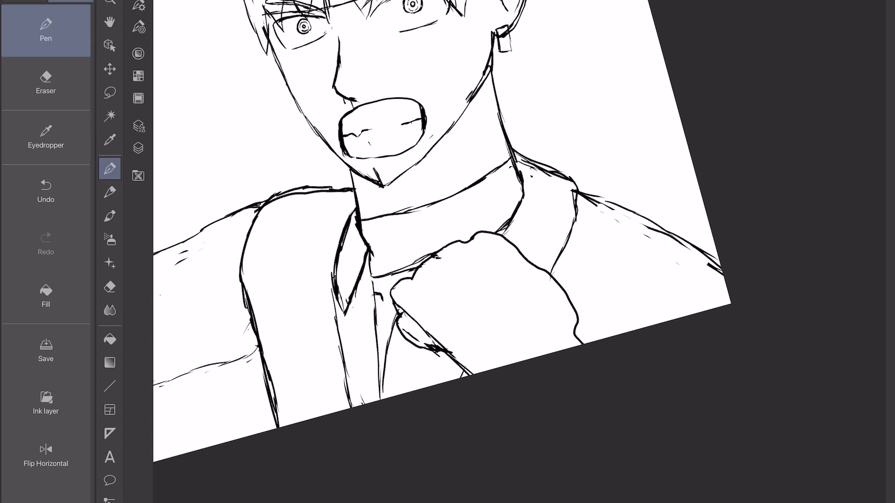
left_click_drag(455, 192, 363, 220)
scroll(423, 325, "down", 3)
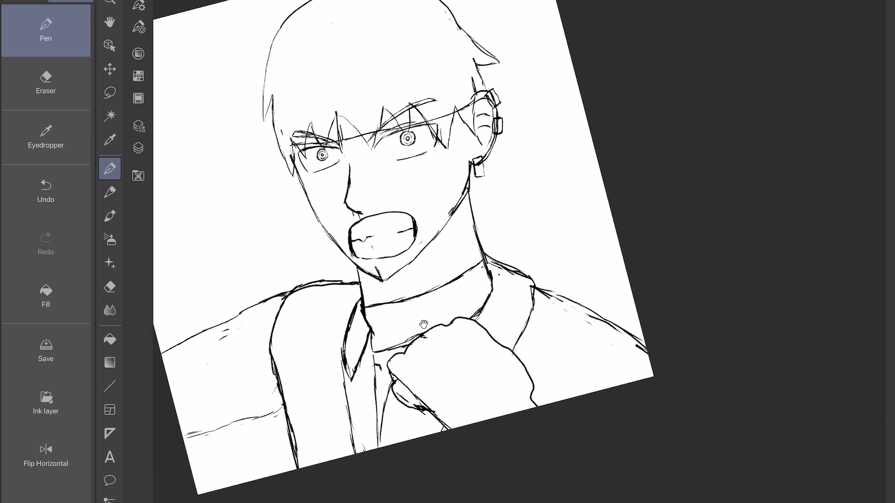
scroll(423, 324, "up", 1)
scroll(423, 324, "up", 5)
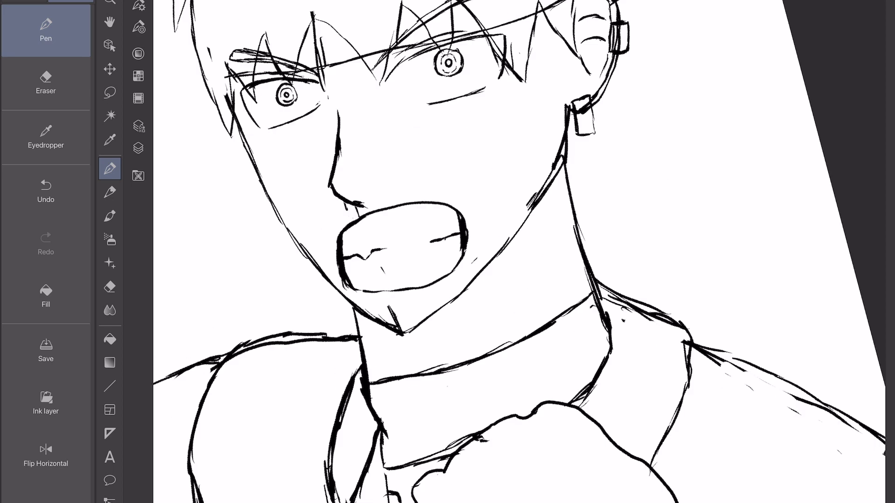
Strengthen the cheek line opposite the ear and erase the stray tick inside the chin.
left_click(45, 83)
left_click_drag(319, 182, 344, 198)
scroll(519, 251, "down", 4)
scroll(519, 251, "up", 1)
left_click(46, 31)
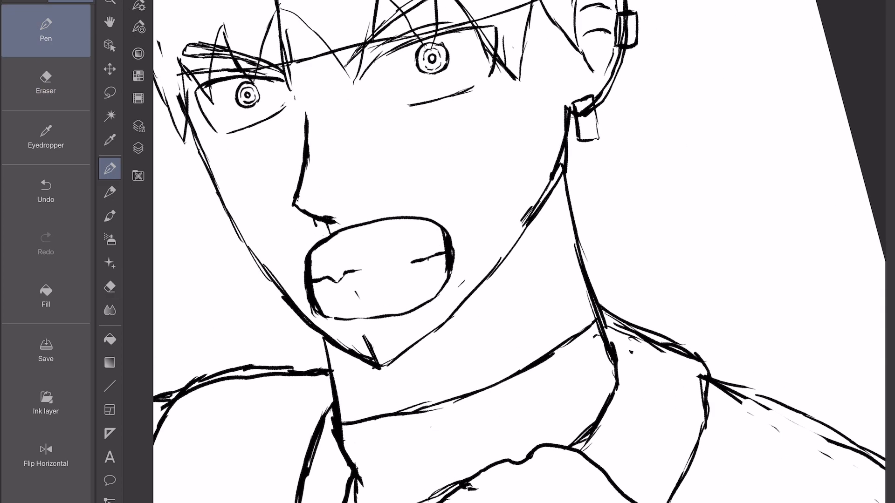
left_click(46, 83)
left_click_drag(192, 132, 208, 171)
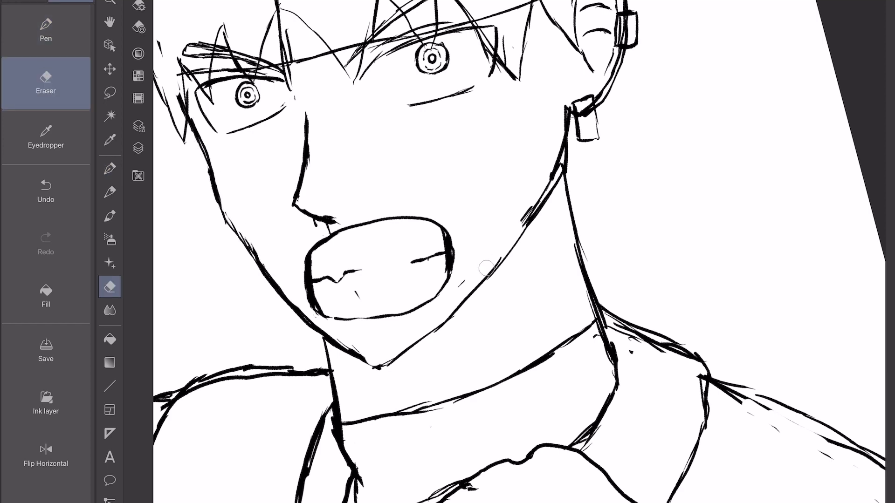
left_click_drag(486, 268, 523, 212)
Erase the middle of the cheek line opposite the ear and redraw it as one clean curve into the jaw.
scroll(536, 231, "down", 3)
scroll(536, 201, "up", 2)
left_click_drag(291, 269, 259, 223)
left_click(46, 31)
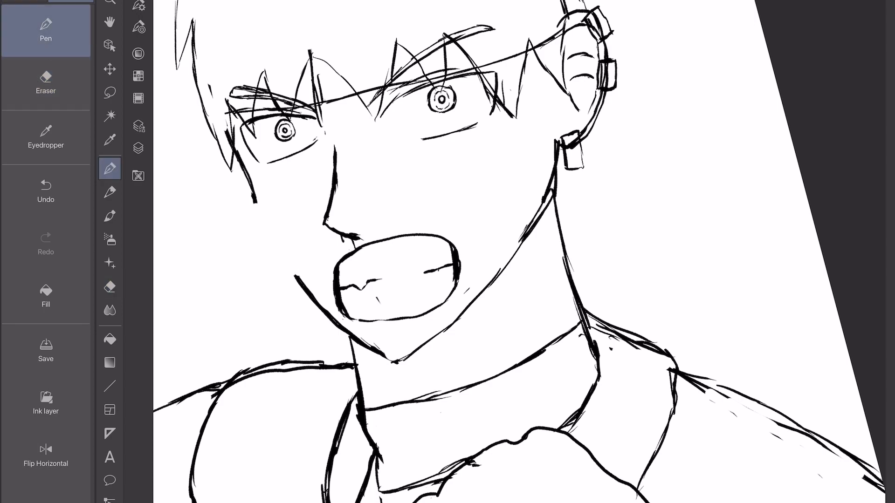
left_click_drag(253, 191, 306, 295)
scroll(580, 94, "up", 1)
left_click(45, 83)
left_click_drag(222, 163, 234, 210)
left_click(45, 31)
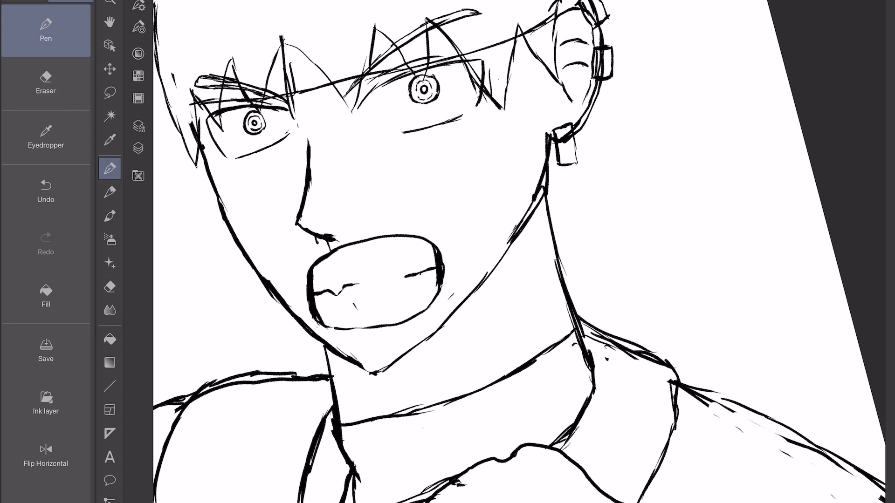
Display the sketch in light blue as an inking guide and choose the G-pen for black line art.
scroll(519, 252, "down", 3)
left_click(138, 148)
left_click(172, 9)
left_click(139, 148)
left_click(109, 168)
left_click(210, 3)
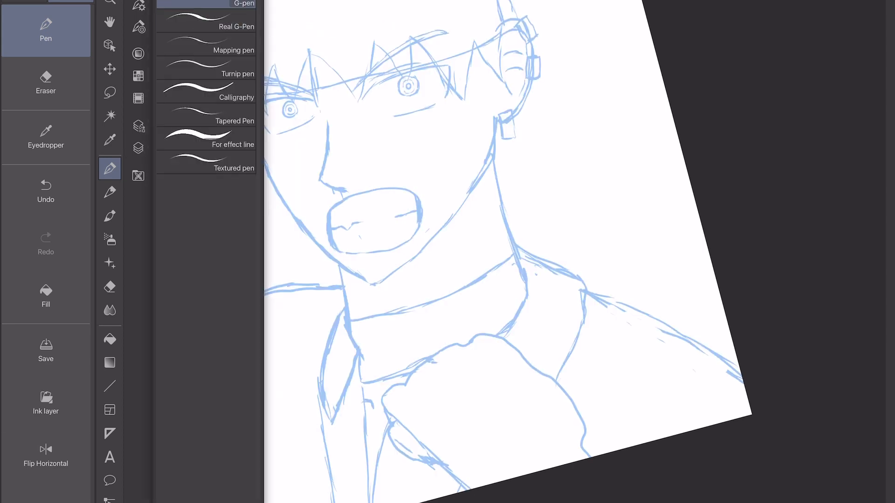
left_click_drag(329, 124, 321, 182)
left_click(46, 192)
left_click(139, 6)
Ink the upper lid of the eye nearer the ear as a thick curve tapering at the inner corner.
scroll(519, 252, "up", 8)
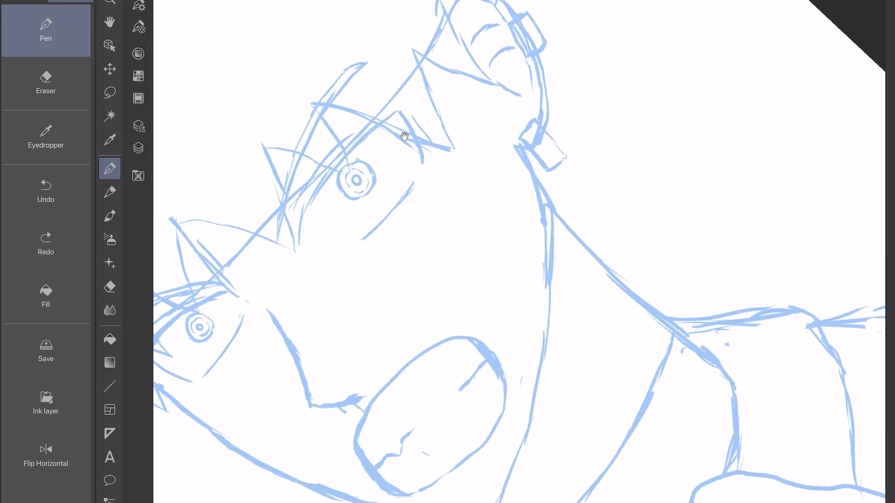
mouse_move(267, 406)
left_mouse_down()
mouse_move(289, 132)
mouse_move(329, 10)
left_mouse_up()
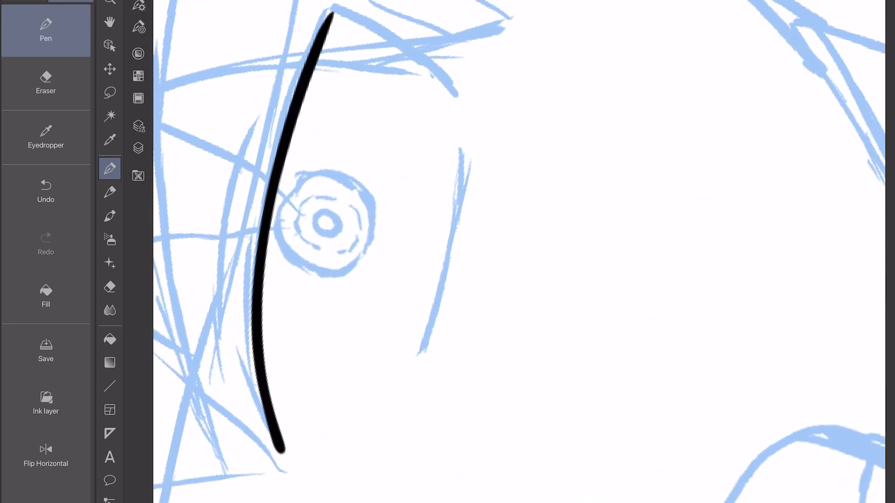
key("ctrl+z")
mouse_move(282, 450)
left_mouse_down()
mouse_move(256, 238)
mouse_move(333, 3)
left_mouse_up()
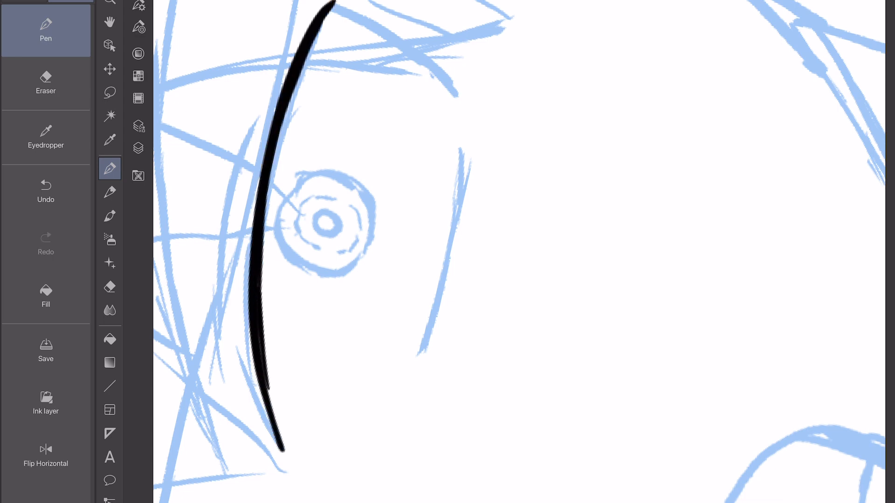
mouse_move(263, 333)
left_mouse_down()
mouse_move(283, 133)
mouse_move(334, 6)
left_mouse_up()
Ink the outer edge of the eye nearer the ear and the short tapered lower lid line beneath it.
scroll(519, 252, "down", 3)
scroll(519, 252, "up", 6)
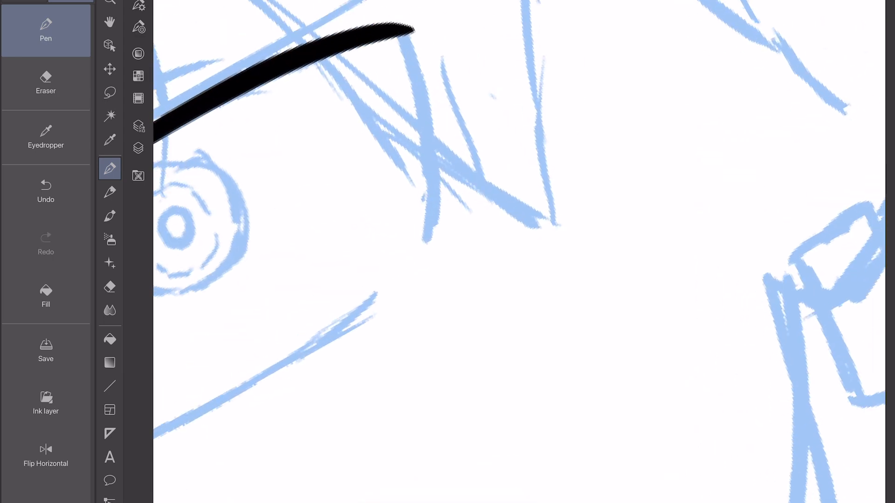
left_click_drag(404, 34, 428, 234)
key("ctrl+z")
left_click_drag(404, 33, 426, 235)
scroll(519, 252, "up", 5)
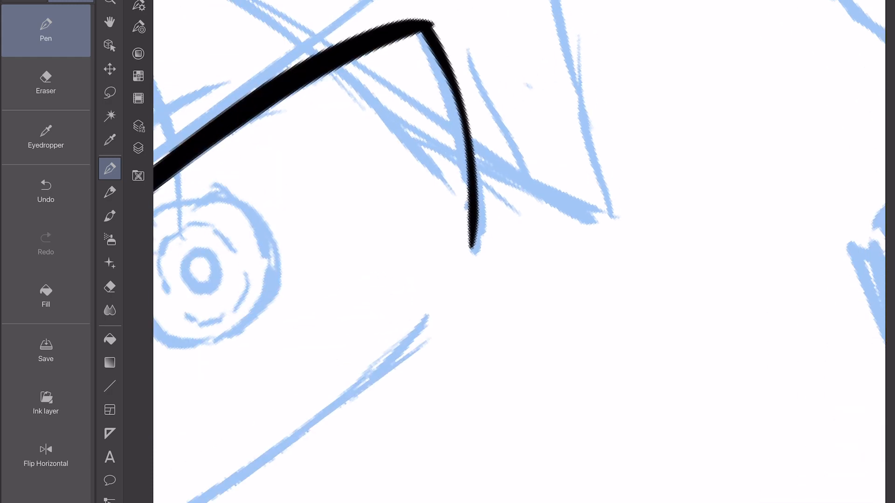
mouse_move(513, 156)
left_mouse_down()
mouse_move(513, 183)
mouse_move(419, 424)
left_mouse_up()
scroll(520, 251, "down", 3)
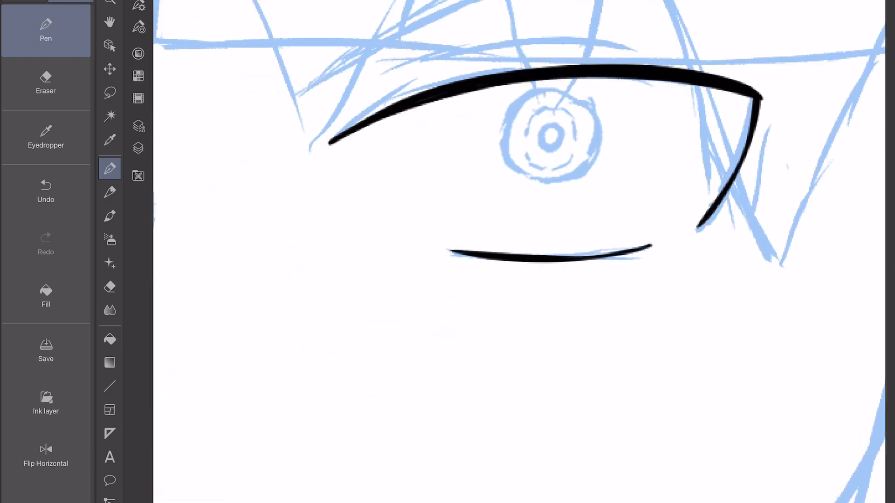
Ink the eyelid crease above the eye nearer the ear and the lower edge of its slanted eyebrow.
scroll(519, 251, "up", 5)
scroll(519, 251, "down", 5)
scroll(519, 251, "up", 3)
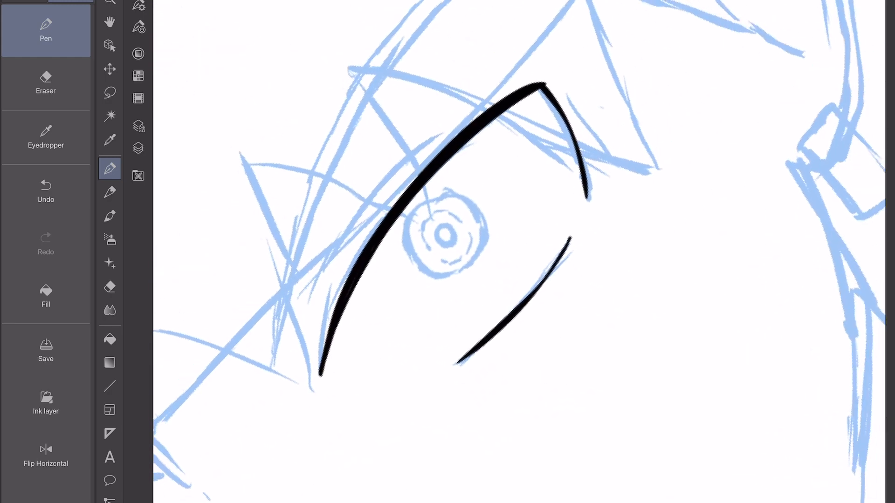
left_click_drag(298, 310, 455, 114)
scroll(520, 252, "down", 4)
left_click_drag(303, 356, 477, 3)
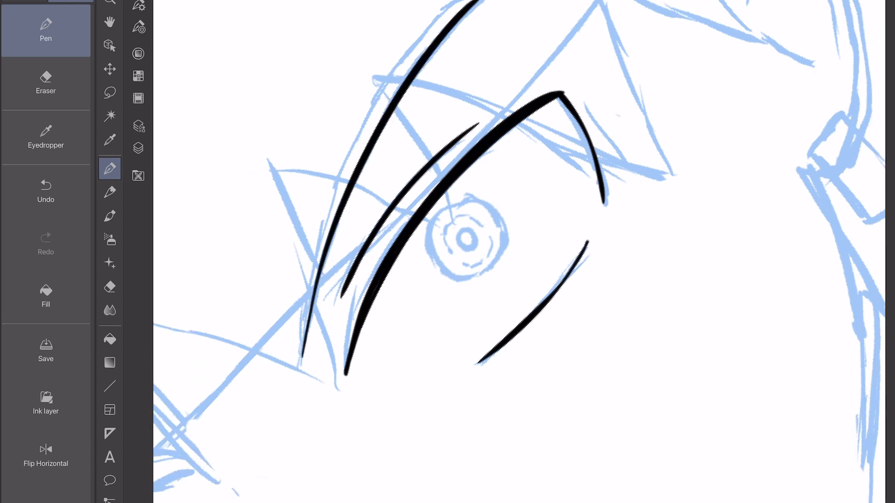
Ink the upper edge of the slanted eyebrow, closing it into a thin shape pointed at the nose end.
scroll(519, 252, "up", 4)
left_click_drag(370, 148, 285, 414)
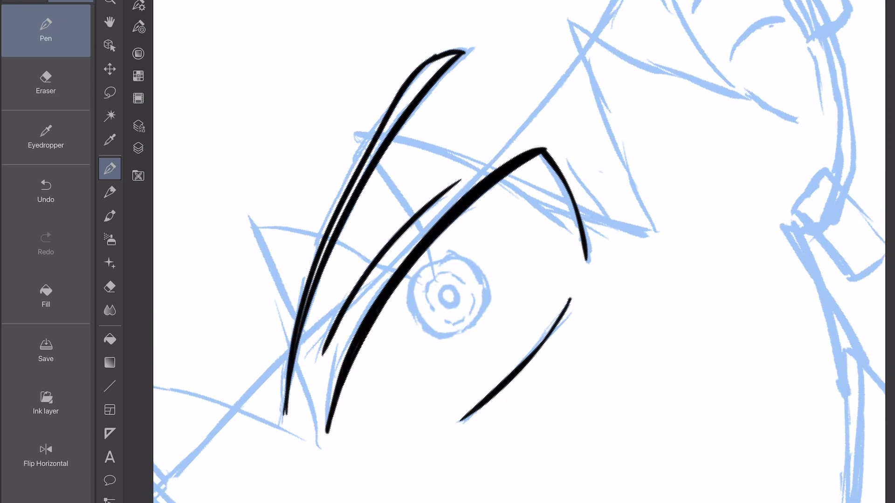
key("ctrl+z")
scroll(519, 251, "up", 3)
mouse_move(494, 59)
left_mouse_down()
mouse_move(384, 265)
mouse_move(373, 502)
left_mouse_up()
scroll(519, 252, "down", 6)
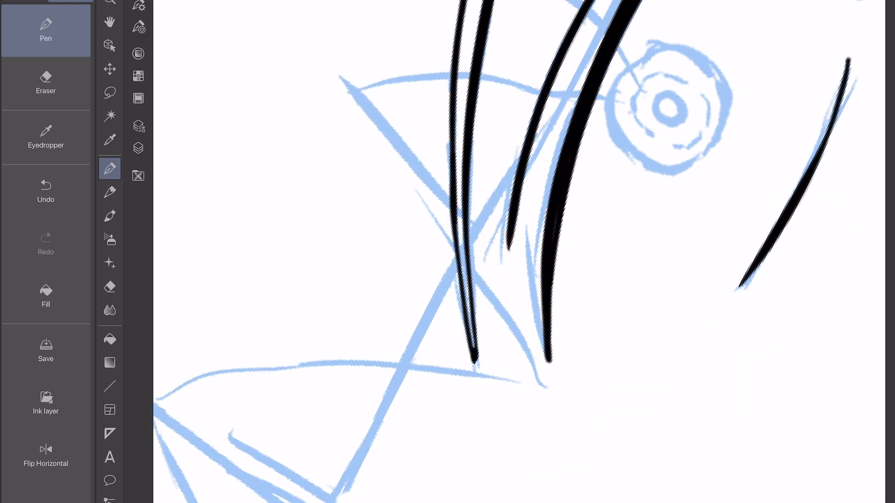
Ink the thick upper lid and the tapered outer edge of the eye opposite the ear.
scroll(520, 251, "down", 5)
scroll(519, 252, "up", 5)
mouse_move(455, 312)
left_mouse_down()
mouse_move(429, 182)
mouse_move(356, 79)
left_mouse_up()
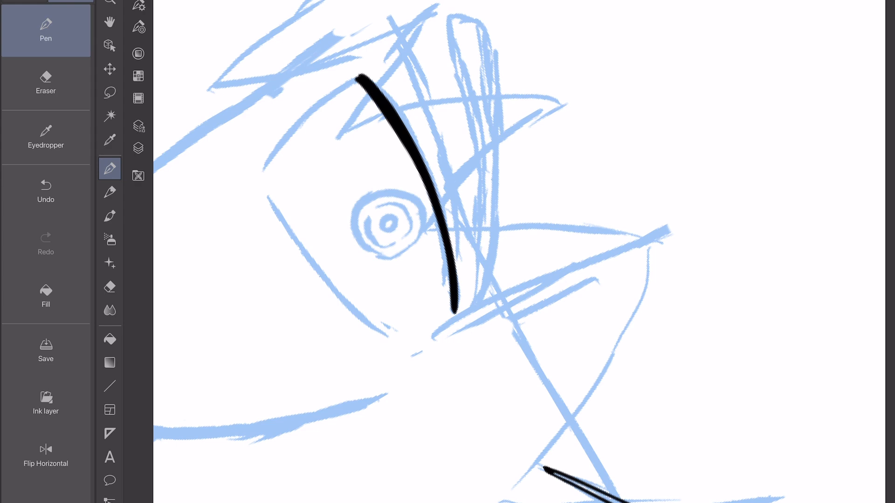
scroll(519, 252, "up", 5)
left_click_drag(251, 312, 237, 313)
scroll(519, 251, "up", 2)
mouse_move(288, 160)
left_mouse_down()
mouse_move(325, 338)
mouse_move(411, 475)
left_mouse_up()
left_click_drag(349, 377, 294, 162)
scroll(519, 252, "down", 5)
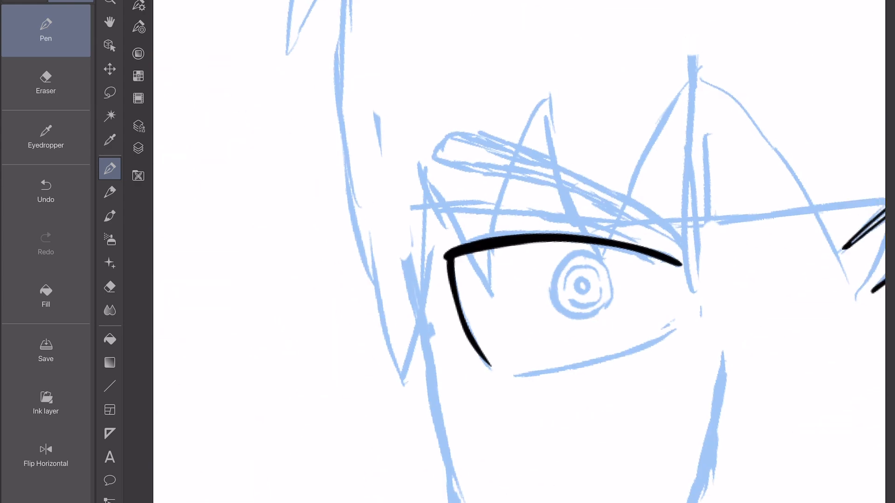
Ink the tapered lower lid line of the eye opposite the ear.
scroll(520, 251, "up", 4)
scroll(411, 349, "up", 2)
mouse_move(370, 371)
left_mouse_down()
mouse_move(515, 158)
mouse_move(523, 118)
mouse_move(413, 308)
mouse_move(511, 111)
left_mouse_up()
key("ctrl+z")
scroll(519, 252, "down", 4)
scroll(519, 251, "down", 4)
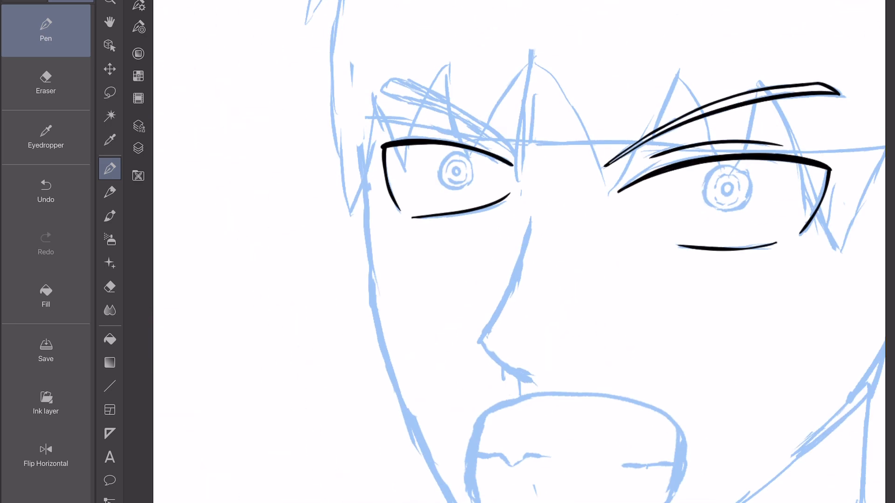
Hide the sketch layer to examine the inked eyes on their own and show it again.
scroll(519, 252, "up", 2)
scroll(517, 201, "down", 1)
left_click(138, 148)
left_click(164, 55)
left_click(139, 148)
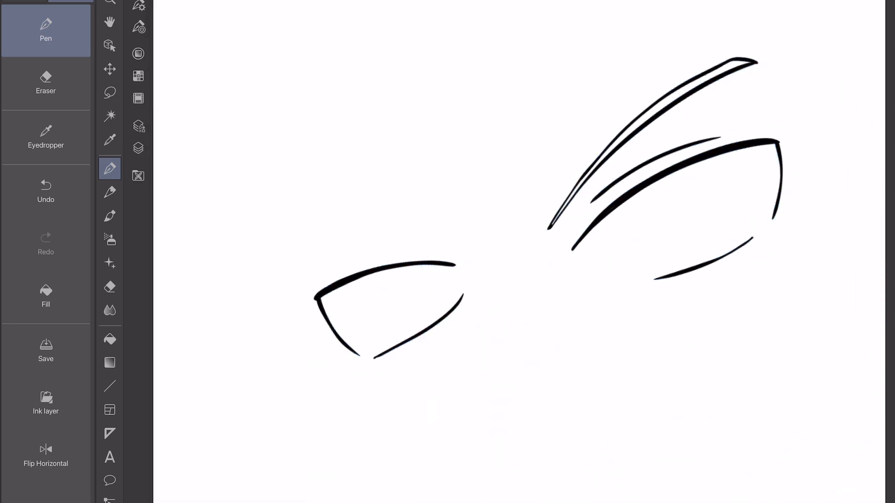
left_click(139, 148)
left_click(165, 55)
left_click(139, 148)
Ink the face outline from the cheek down to the pointed chin and up the jaw to the earlobe.
scroll(519, 251, "down", 2)
scroll(519, 251, "down", 1)
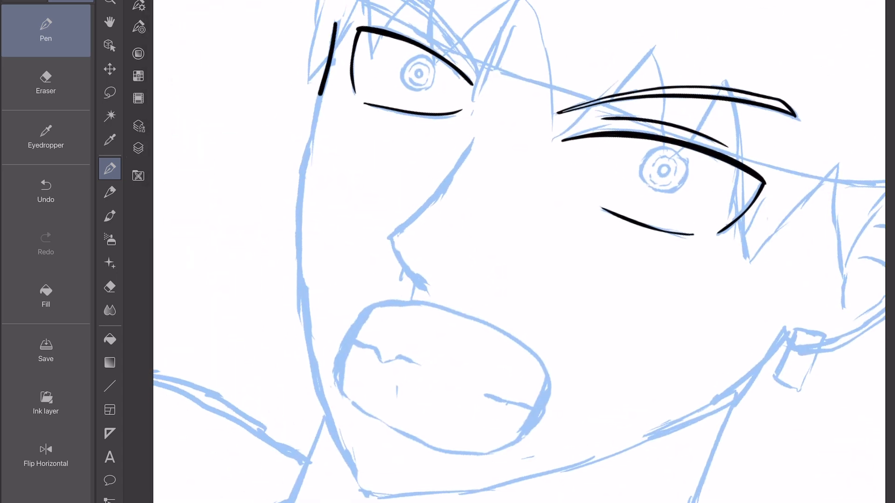
mouse_move(320, 93)
left_mouse_down()
mouse_move(299, 240)
mouse_move(336, 437)
mouse_move(367, 493)
left_mouse_up()
scroll(519, 251, "up", 5)
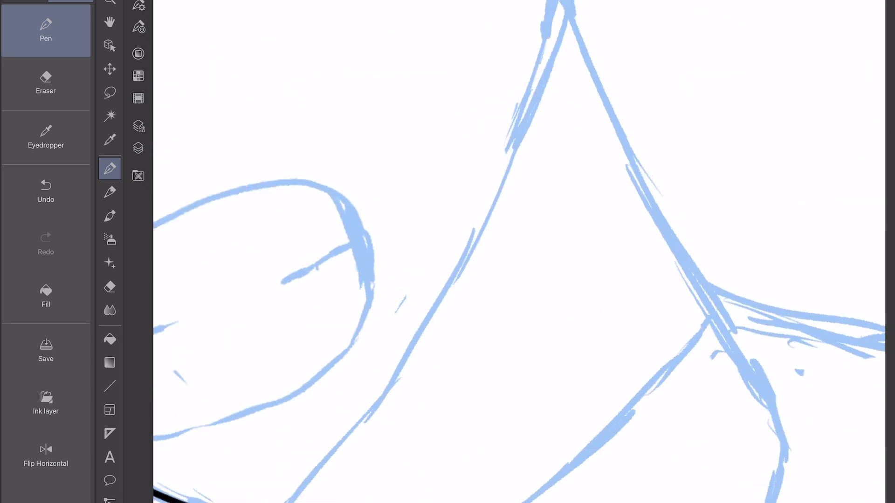
key("ctrl+z")
left_click_drag(305, 475, 504, 176)
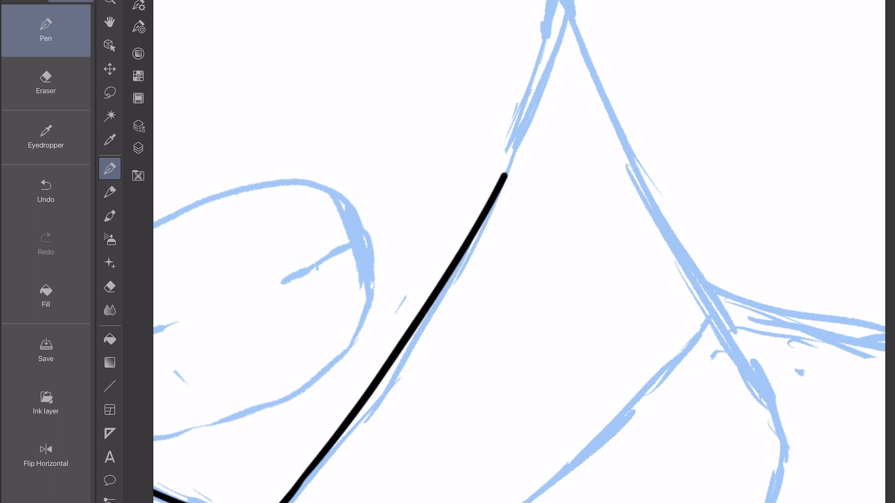
scroll(519, 251, "down", 2)
left_click_drag(434, 282, 444, 140)
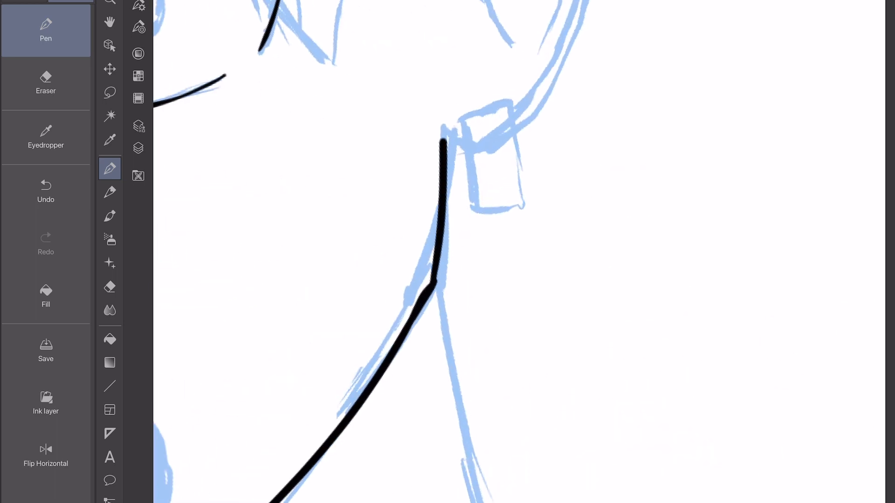
Ink the outer contour of the ear as one smooth curve joining the top of the jaw line.
scroll(519, 252, "up", 3)
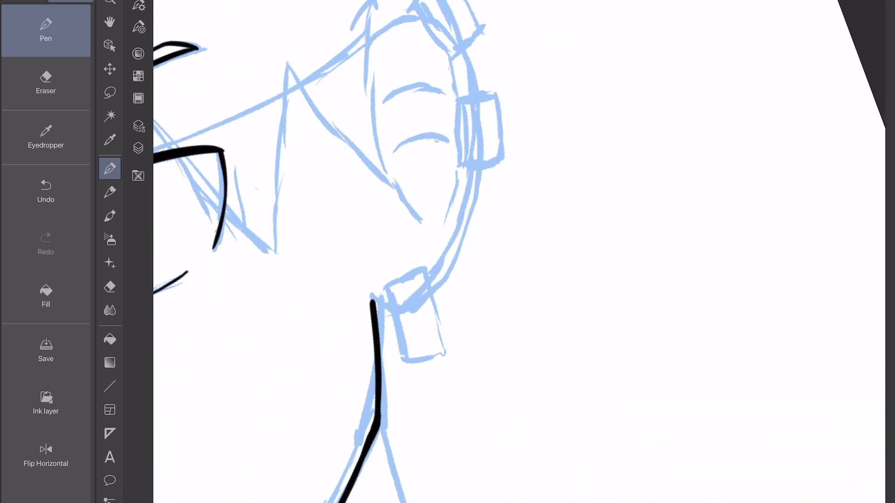
mouse_move(354, 56)
left_mouse_down()
mouse_move(373, 44)
mouse_move(470, 82)
mouse_move(457, 347)
mouse_move(355, 410)
left_mouse_up()
scroll(519, 252, "down", 3)
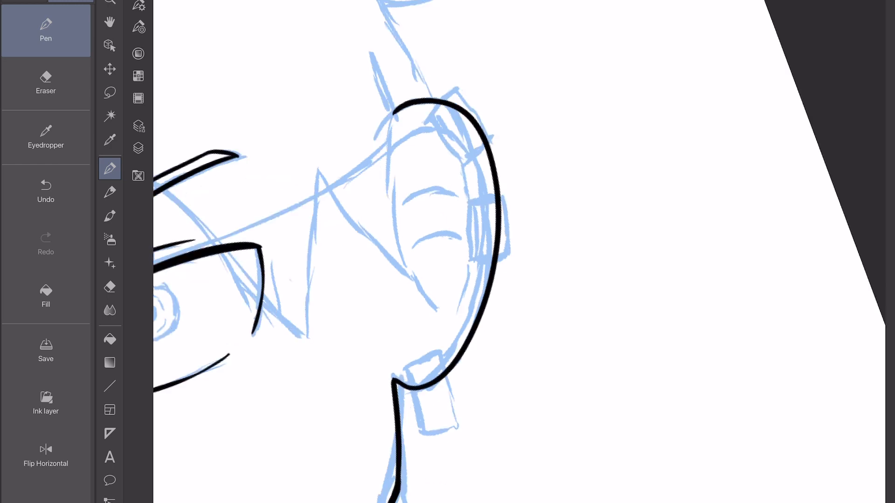
scroll(519, 251, "down", 3)
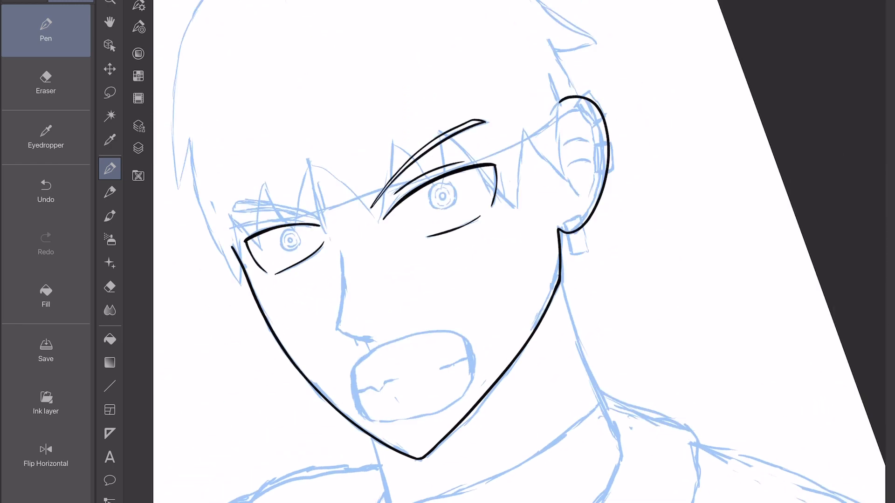
Ink the nose with an angled bridge line and a short curved underside.
scroll(519, 251, "up", 5)
left_click_drag(385, 109, 325, 248)
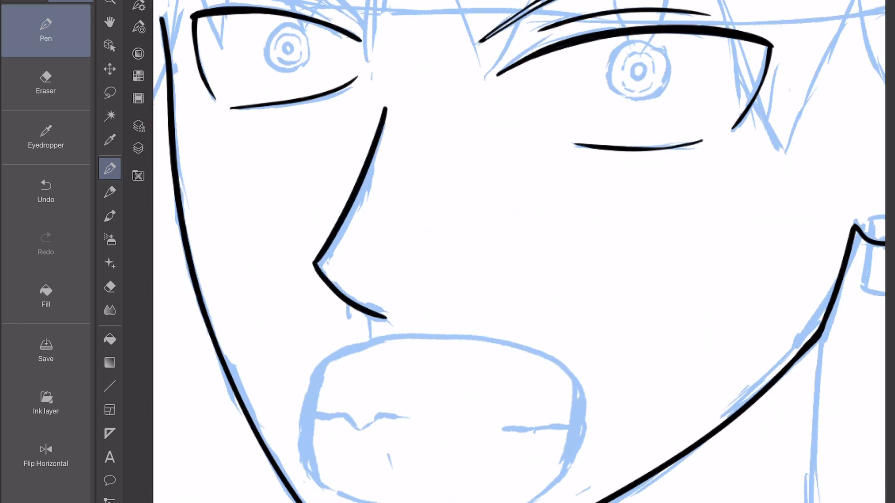
scroll(321, 293, "up", 2)
Hide the blue sketch layer so that only the inked face lines show.
scroll(519, 251, "down", 5)
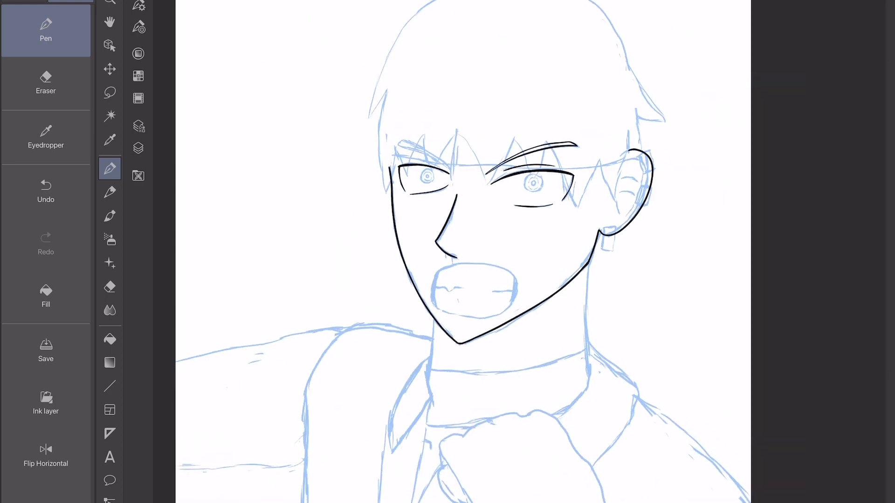
left_click(138, 148)
left_click(164, 56)
left_click(138, 148)
scroll(519, 251, "up", 2)
Lasso the inked eye opposite the ear, shift it slightly downward on the face and clear the selection.
left_click(109, 92)
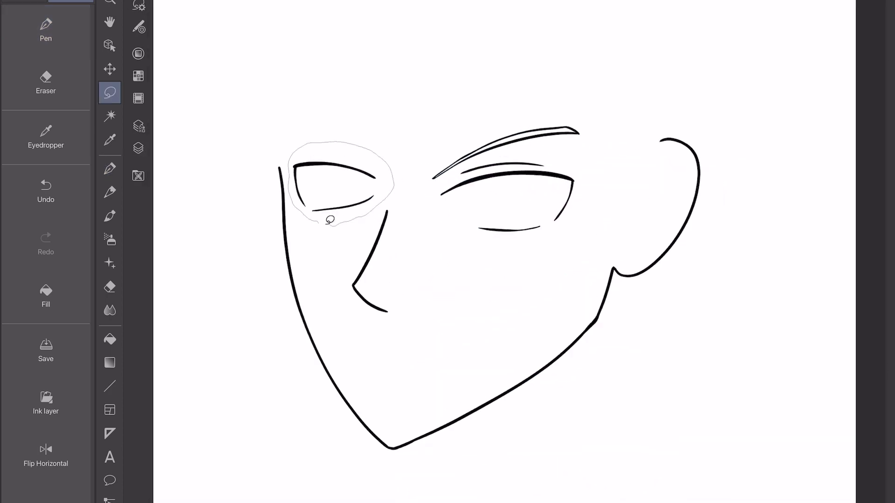
left_click_drag(330, 220, 319, 223)
left_click(396, 247)
left_click_drag(413, 187, 412, 190)
mouse_move(371, 219)
left_mouse_down()
mouse_move(369, 227)
mouse_move(398, 244)
left_mouse_up()
left_click_drag(412, 209, 411, 211)
left_click(368, 264)
key("ctrl+d")
Ink a round iris in the middle of the eye nearest the ear with the pen, just below the upper lid.
scroll(434, 210, "up", 1)
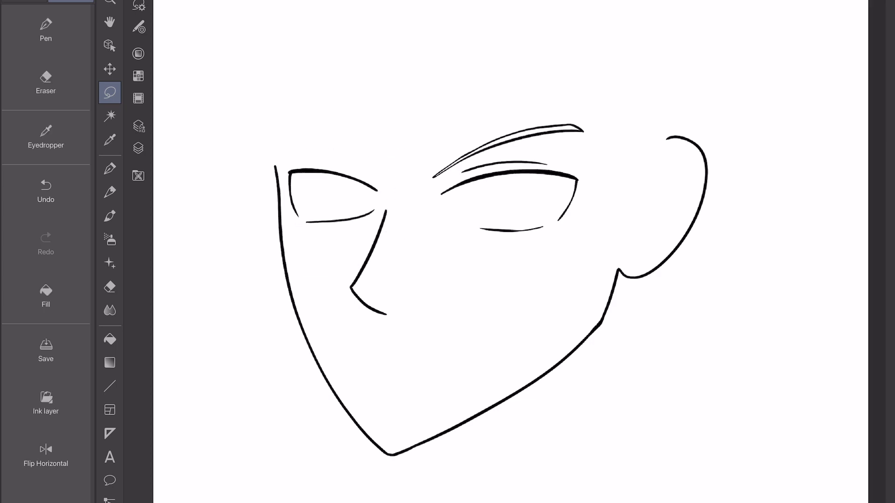
scroll(517, 205, "up", 5)
left_click(46, 30)
scroll(519, 233, "up", 1)
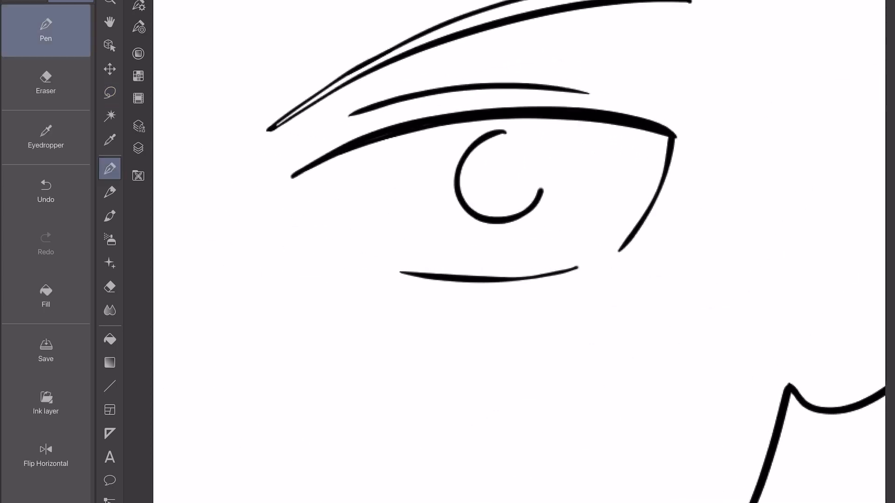
left_click_drag(540, 191, 507, 133)
scroll(517, 210, "down", 5)
Ink a matching round iris in the eye opposite the ear, undoing the first circle and redrawing it.
scroll(326, 210, "up", 5)
mouse_move(366, 136)
left_mouse_down()
mouse_move(346, 212)
mouse_move(417, 173)
mouse_move(368, 135)
left_mouse_up()
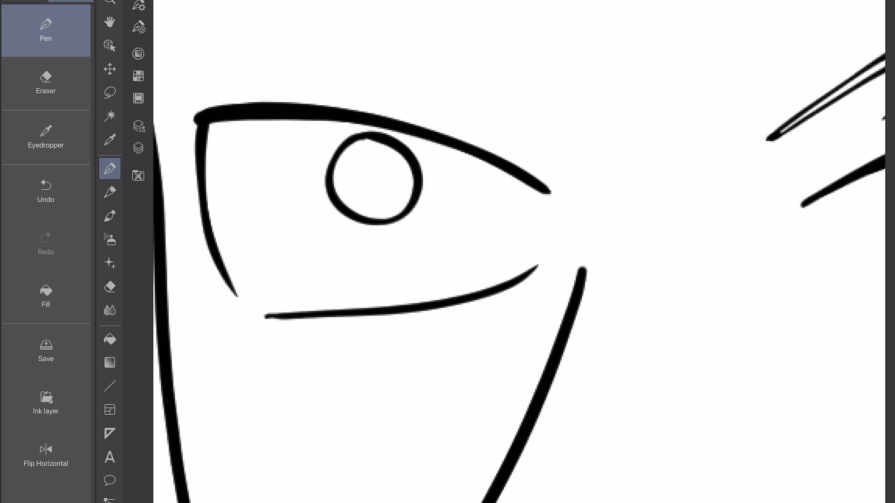
scroll(372, 209, "down", 5)
key("ctrl+z")
scroll(349, 180, "up", 5)
mouse_move(317, 113)
left_mouse_down()
mouse_move(355, 173)
mouse_move(316, 113)
left_mouse_up()
Lasso the iris of the eye opposite the ear, rotate it and shift it toward the nose, and clear the selection.
key("m")
mouse_move(301, 220)
left_mouse_down()
mouse_move(274, 125)
mouse_move(297, 228)
left_mouse_up()
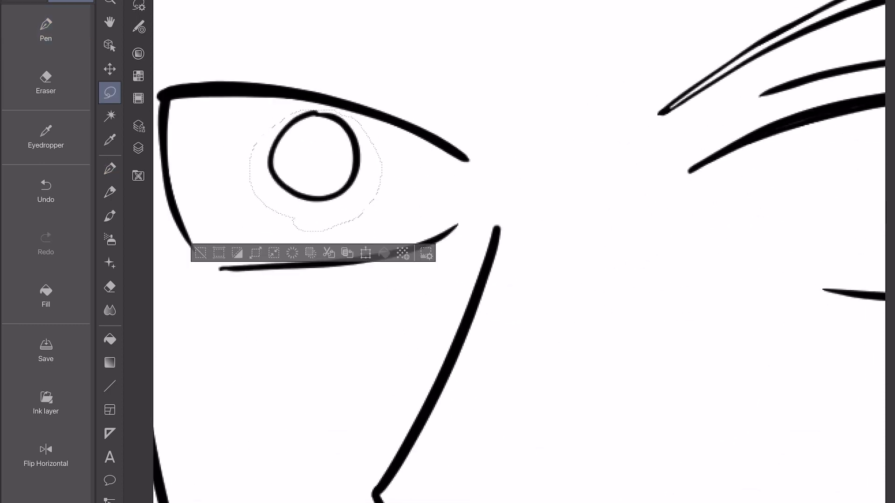
scroll(493, 234, "down", 5)
key("ctrl+t")
left_click_drag(411, 205, 425, 210)
left_click_drag(683, 279, 673, 313)
scroll(513, 252, "down", 1)
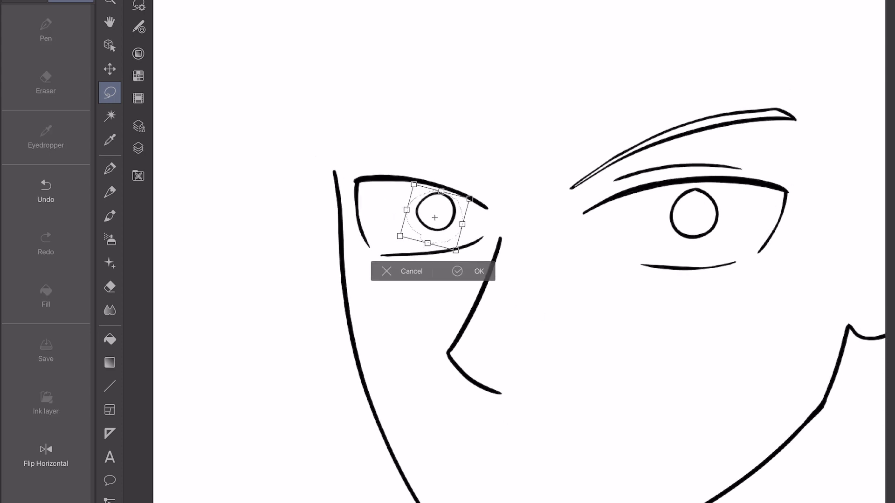
left_click_drag(410, 225, 408, 220)
left_click(418, 255)
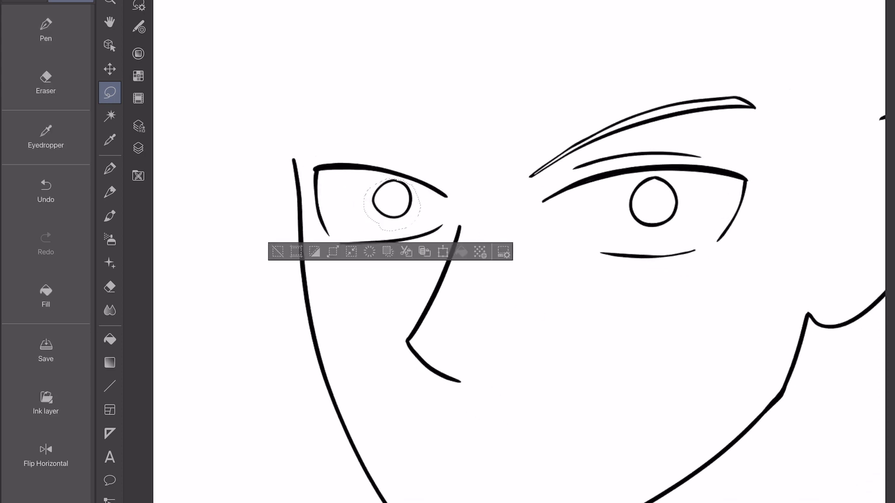
key("ctrl+d")
Mirror the canvas view, lasso the whole eye opposite the ear, rotate and shift it slightly toward the face edge, and deselect.
left_click(46, 456)
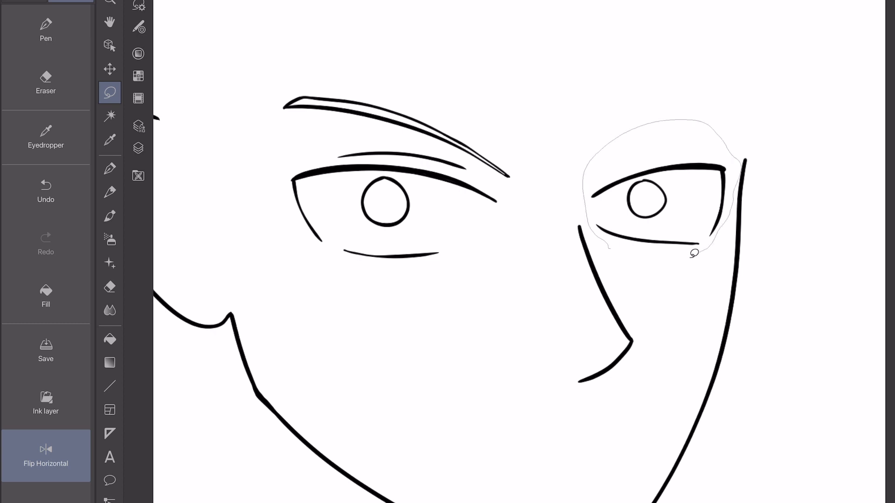
left_click_drag(694, 253, 667, 257)
left_click_drag(606, 250, 673, 126)
left_click_drag(619, 252, 607, 250)
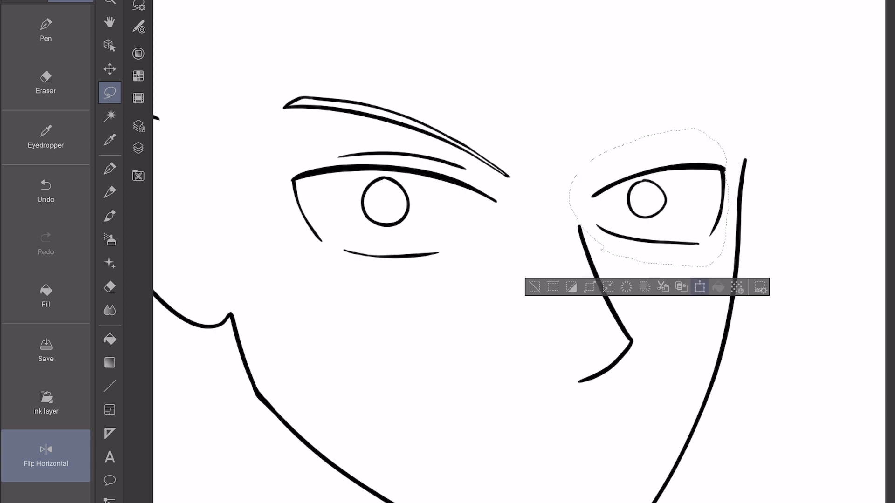
left_click(700, 287)
left_click_drag(732, 274, 735, 269)
left_click_drag(687, 238, 689, 236)
left_click(694, 296)
left_click(535, 290)
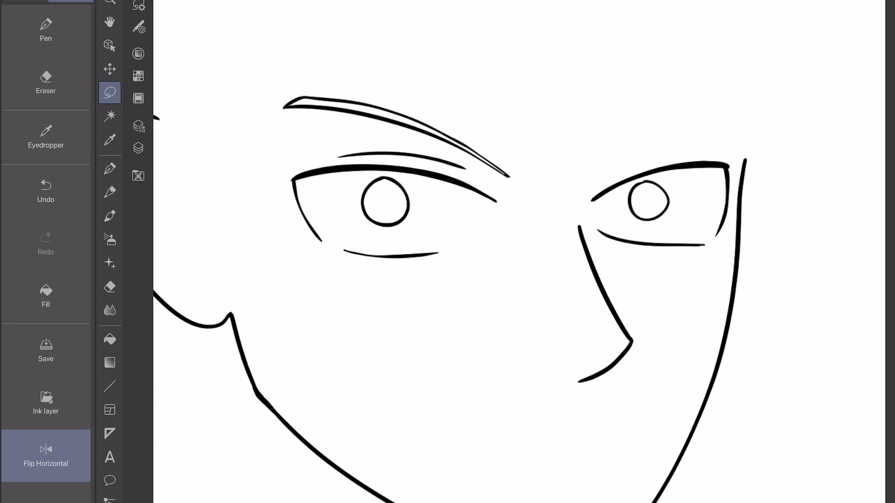
Ink a thin curved eyelid crease above the eye at the face edge.
left_click(46, 31)
scroll(517, 252, "up", 4)
left_click_drag(367, 325, 470, 131)
scroll(518, 252, "down", 3)
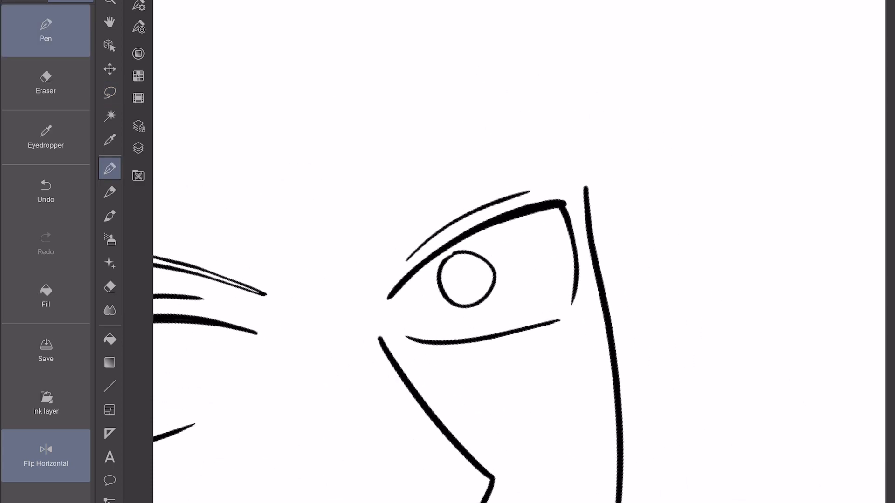
Ink the missing eyebrow above the eye at the face edge as a tapered closed outline matching the other brow.
left_click_drag(324, 298, 559, 157)
key("ctrl+z")
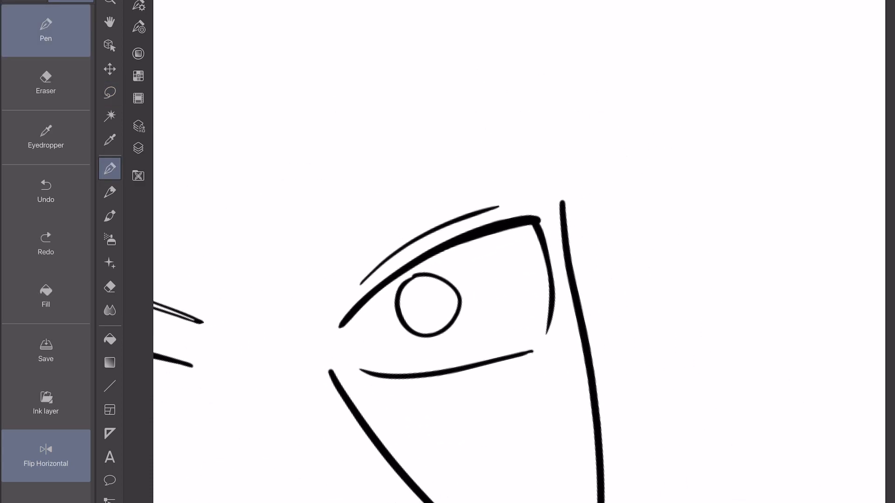
left_click_drag(324, 298, 545, 158)
scroll(517, 252, "up", 3)
mouse_move(482, 70)
left_mouse_down()
mouse_move(369, 351)
mouse_move(378, 438)
left_mouse_up()
key("ctrl+z")
mouse_move(460, 103)
left_mouse_down()
mouse_move(374, 325)
mouse_move(388, 435)
left_mouse_up()
scroll(517, 252, "down", 5)
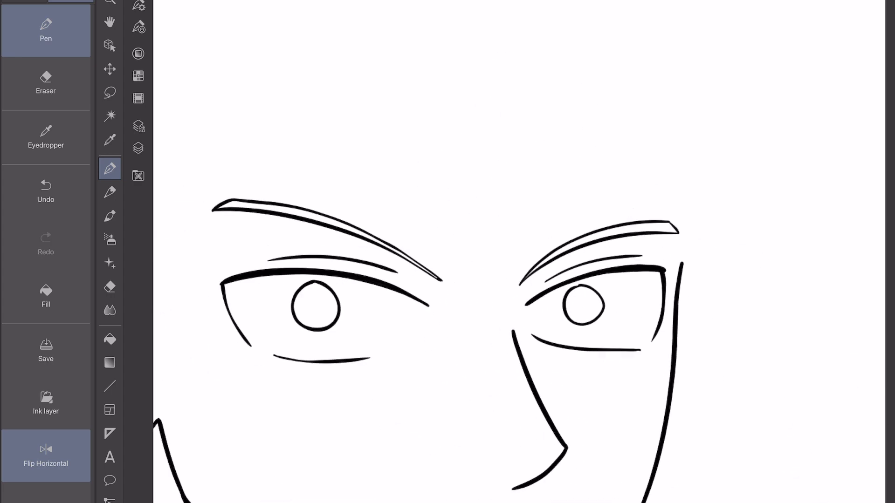
Return the canvas view to its unmirrored orientation and ink a small solid black pupil inside each iris.
left_click(46, 456)
scroll(517, 251, "up", 5)
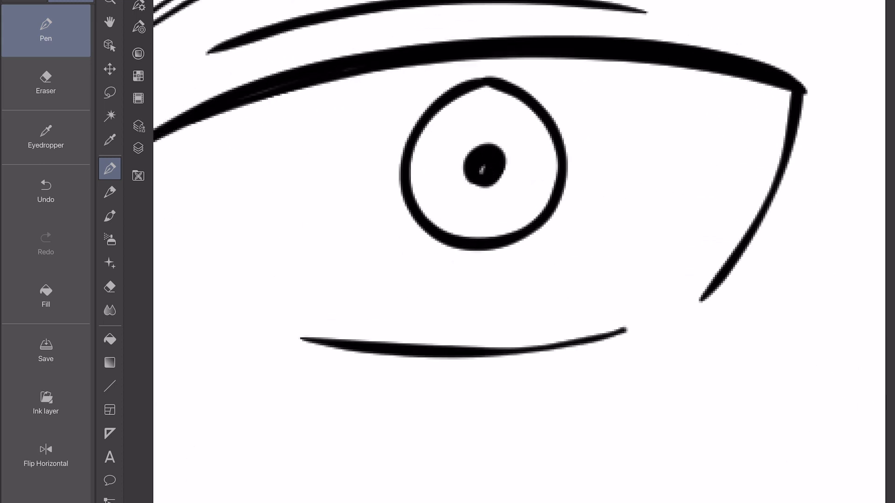
left_click_drag(481, 174, 483, 166)
scroll(518, 252, "down", 5)
scroll(518, 251, "up", 5)
left_click_drag(396, 154, 405, 191)
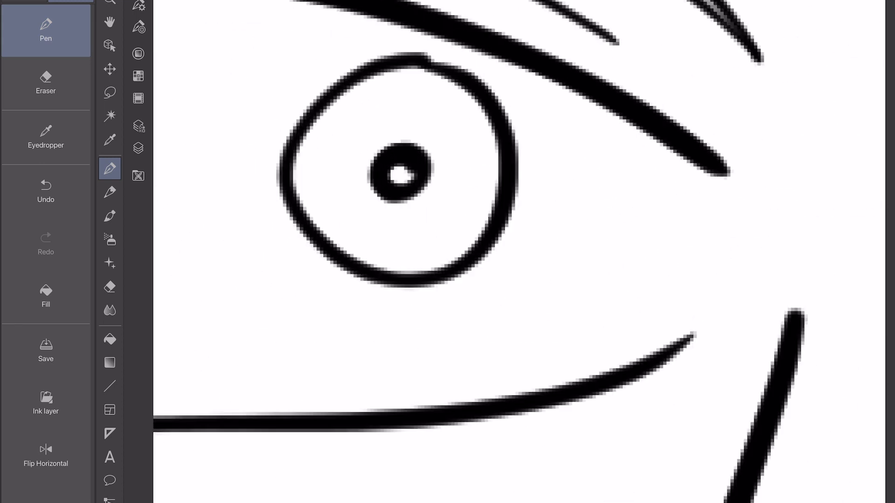
scroll(517, 252, "down", 5)
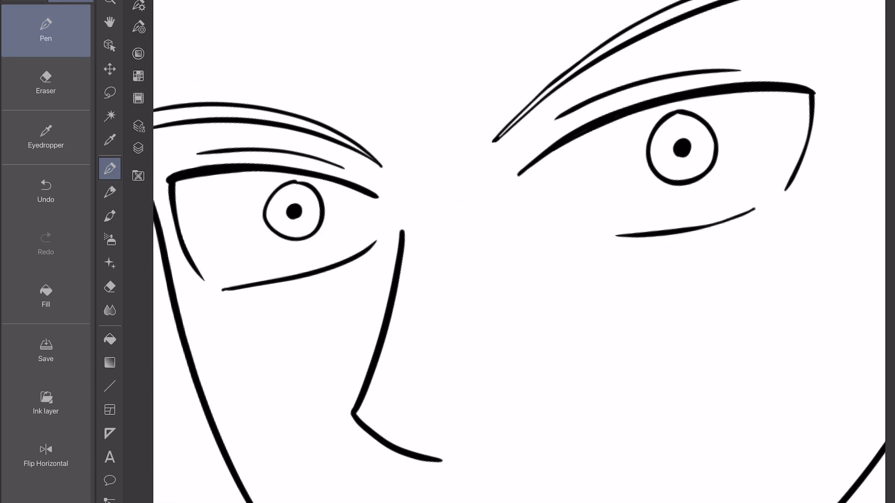
Show the blue sketch layer and ink the pointed fringe strands hanging over the eye opposite the ear.
left_click(138, 148)
left_click(164, 58)
left_click(138, 149)
scroll(518, 251, "up", 5)
left_click_drag(433, 39, 356, 236)
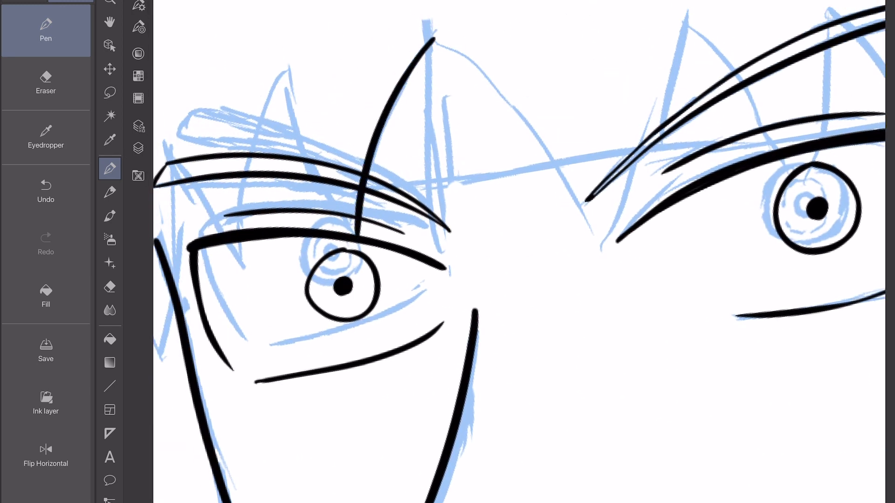
mouse_move(285, 79)
left_mouse_down()
mouse_move(354, 233)
mouse_move(251, 275)
left_mouse_up()
scroll(517, 252, "left", 3)
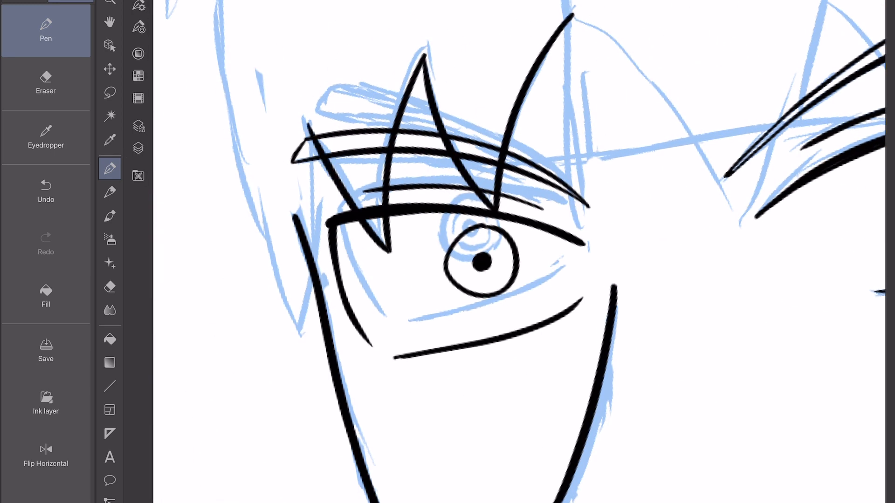
Ink the long pointed side lock at the face edge and continue the outer hair contour up and over the crown.
mouse_move(308, 125)
left_mouse_down()
mouse_move(289, 339)
mouse_move(212, 38)
left_mouse_up()
scroll(517, 252, "down", 3)
scroll(517, 252, "up", 3)
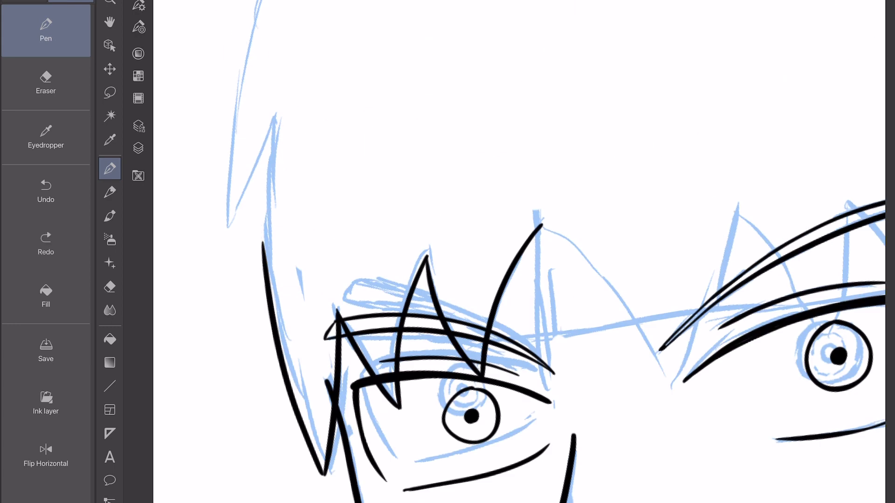
scroll(517, 252, "up", 3)
mouse_move(252, 374)
left_mouse_down()
mouse_move(289, 149)
mouse_move(368, 5)
left_mouse_up()
scroll(518, 251, "down", 3)
left_click_drag(274, 164, 444, 11)
scroll(517, 252, "down", 2)
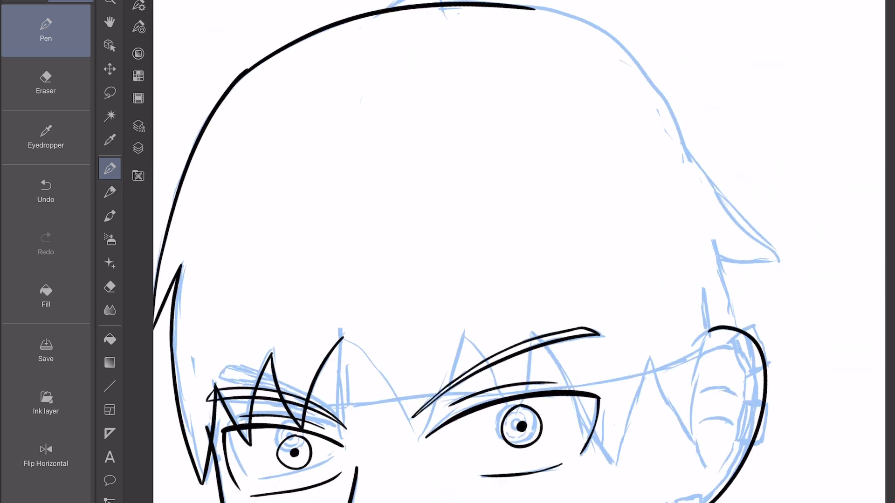
Ink the back hair contour down into a pointed tuft and bring its underside to the top of the ear.
scroll(447, 377, "up", 3)
mouse_move(311, 98)
left_mouse_down()
mouse_move(353, 142)
mouse_move(391, 298)
mouse_move(401, 447)
mouse_move(413, 494)
left_mouse_up()
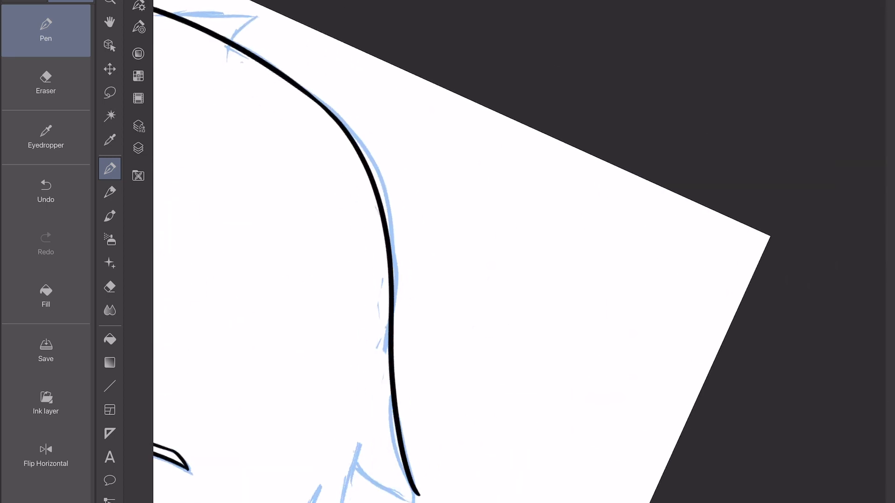
scroll(517, 252, "down", 3)
scroll(517, 252, "down", 3)
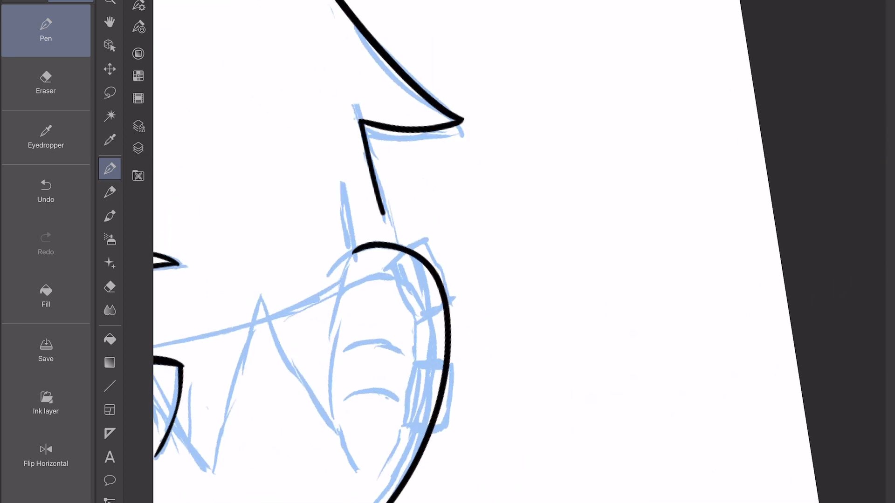
key("ctrl+z")
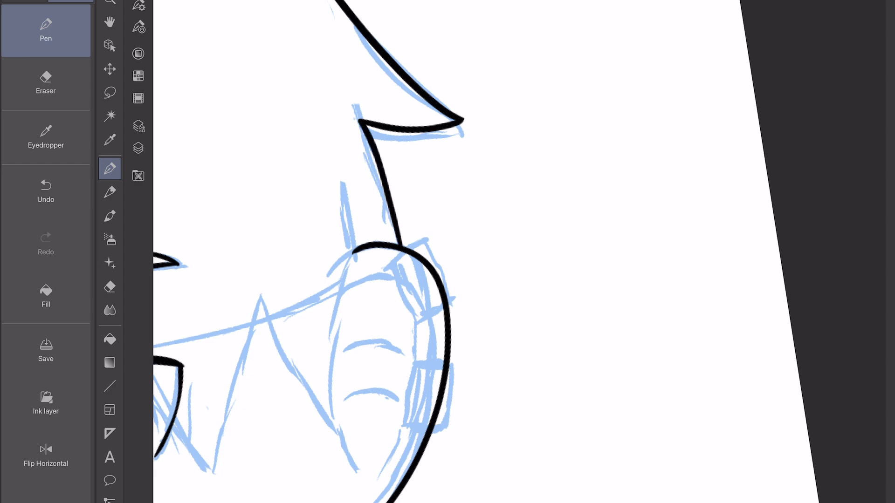
Ink the remaining zigzag fringe strands over the eye nearest the ear, ending in a pointed lock in front of the ear.
scroll(517, 251, "left", 10)
mouse_move(287, 96)
left_mouse_down()
mouse_move(389, 243)
mouse_move(461, 66)
mouse_move(550, 195)
left_mouse_up()
scroll(517, 251, "right", 5)
mouse_move(410, 228)
left_mouse_down()
mouse_move(459, 108)
mouse_move(555, 327)
mouse_move(636, 165)
left_mouse_up()
scroll(518, 251, "right", 10)
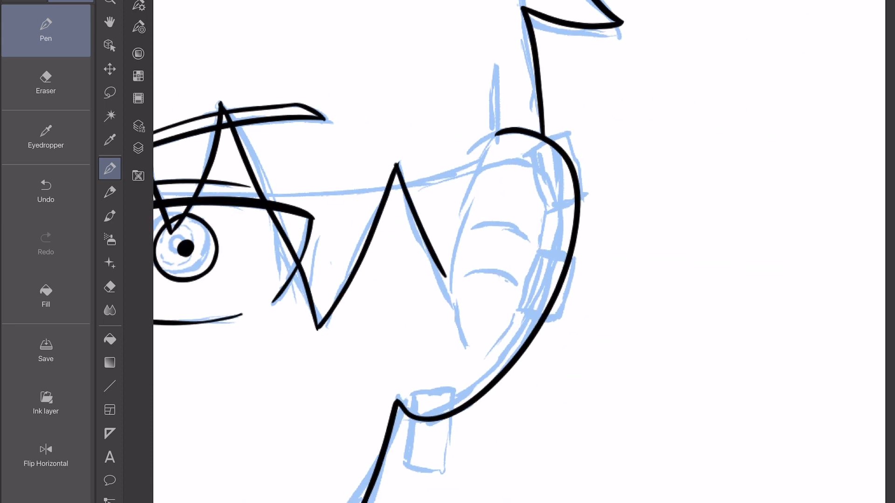
key("ctrl+z")
left_click_drag(396, 164, 453, 307)
scroll(518, 252, "down", 3)
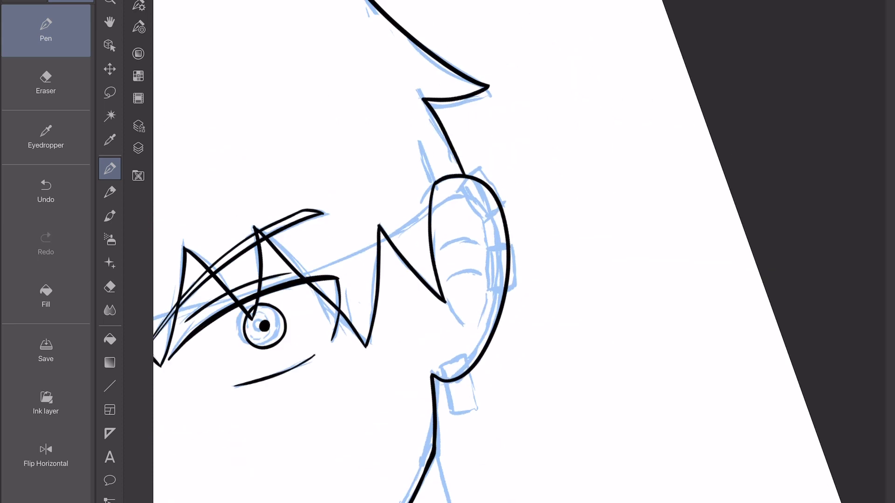
Ink the angled rectangular cuff on the upper ear rim and erase the excess line at its corner.
scroll(518, 252, "up", 6)
key("ctrl+z")
left_click_drag(350, 188, 390, 224)
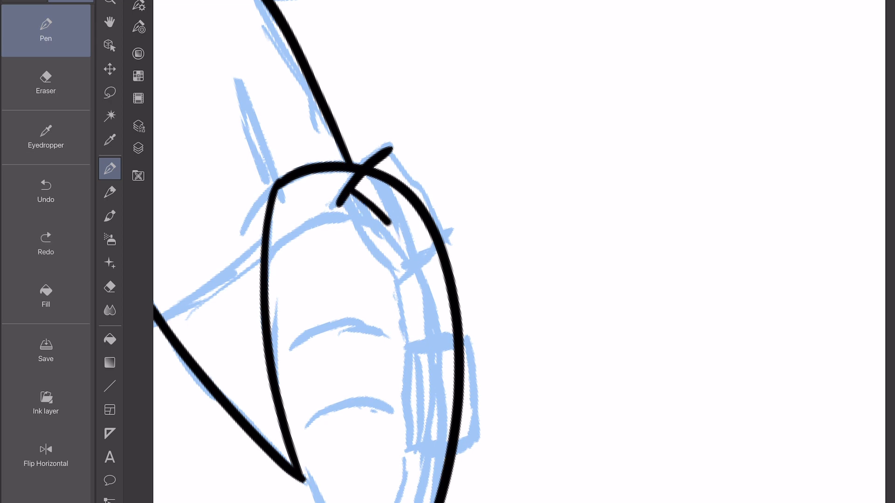
key("e")
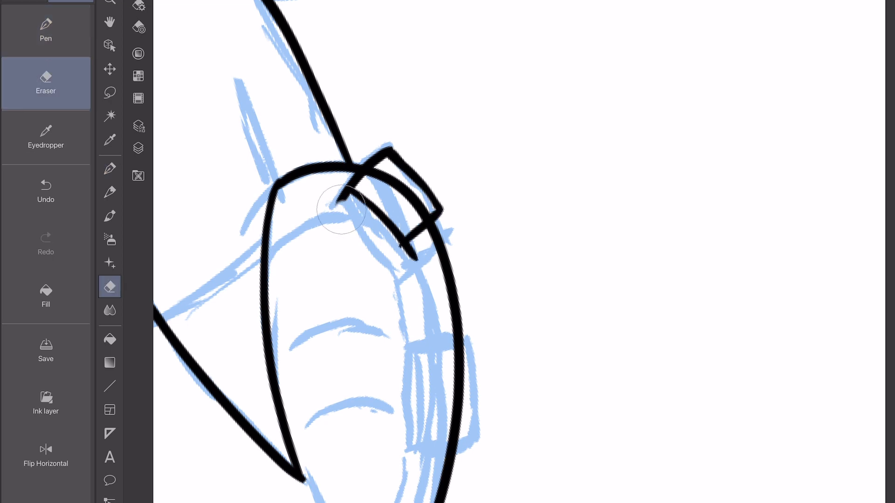
key("p")
Ink the second ear cuff and the rectangular lobe earring, and erase the ear contour running through the jewellery.
scroll(321, 252, "down", 4)
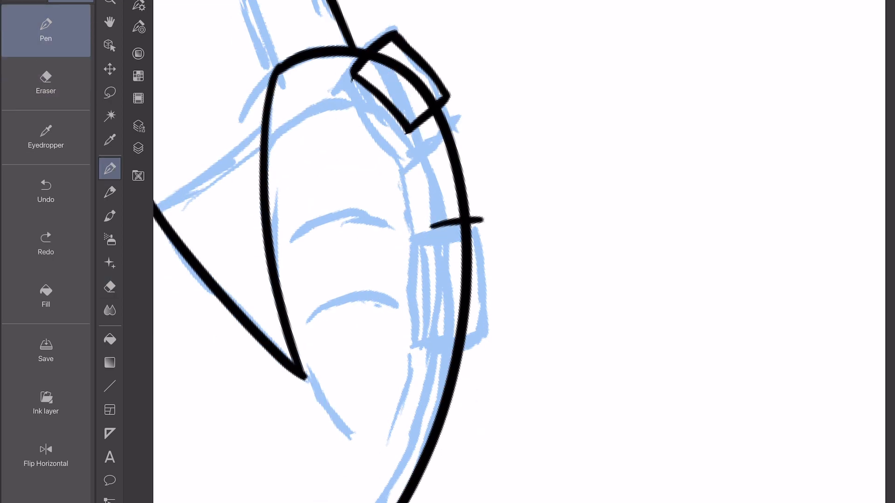
scroll(339, 251, "down", 5)
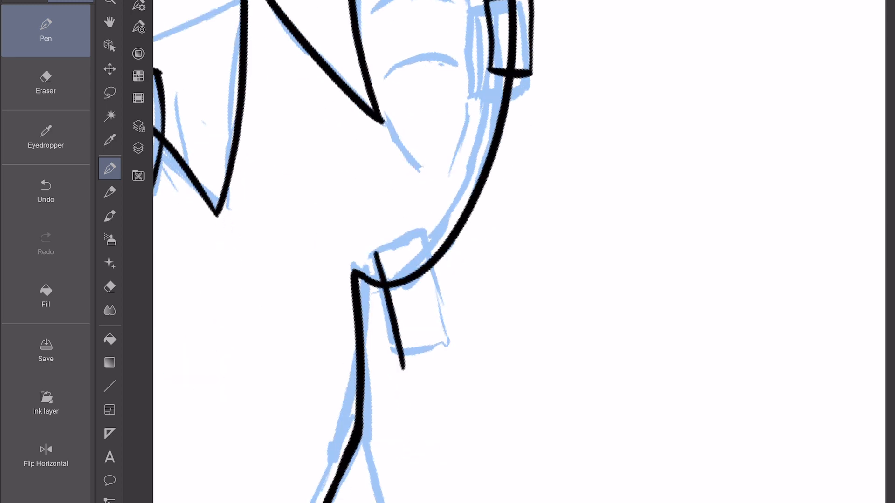
key("e")
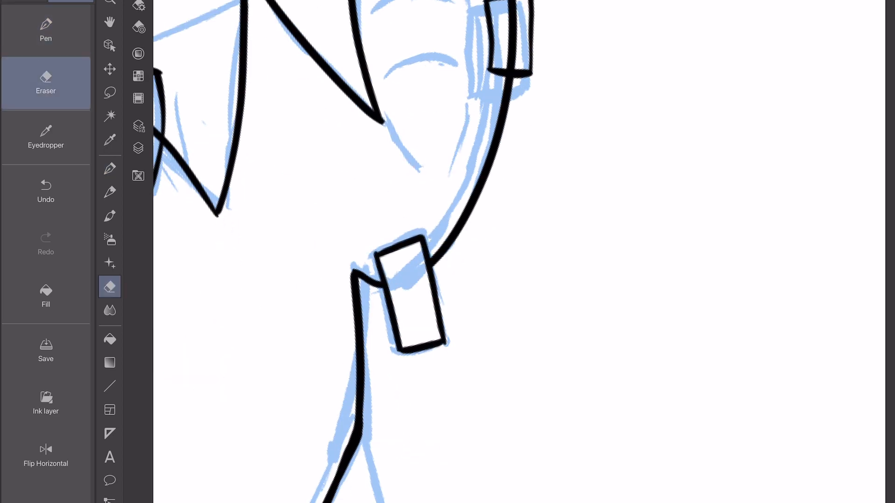
scroll(350, 252, "up", 4)
Ink the inner ear details: a thin inner rim line, two curved folds and a short line below the hair lock.
key("p")
scroll(361, 252, "up", 3)
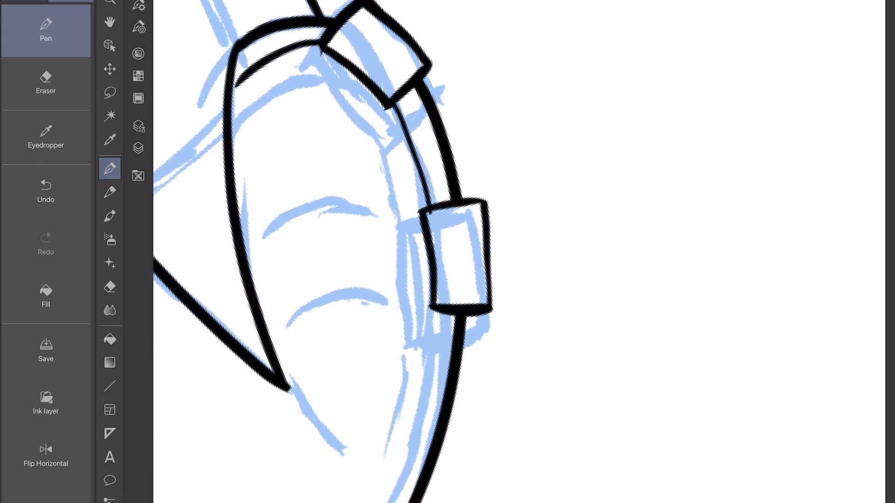
left_click_drag(281, 215, 388, 196)
left_click_drag(306, 311, 388, 283)
left_click_drag(290, 376, 332, 410)
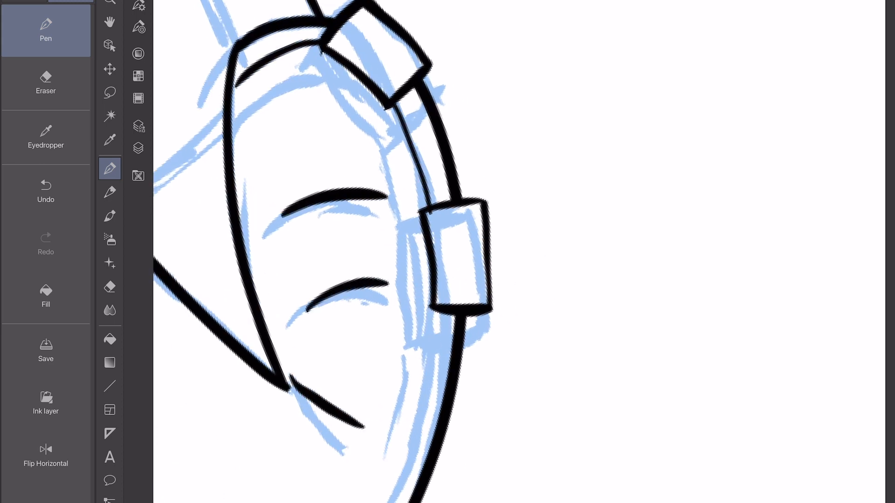
key("e")
key("p")
scroll(520, 251, "down", 4)
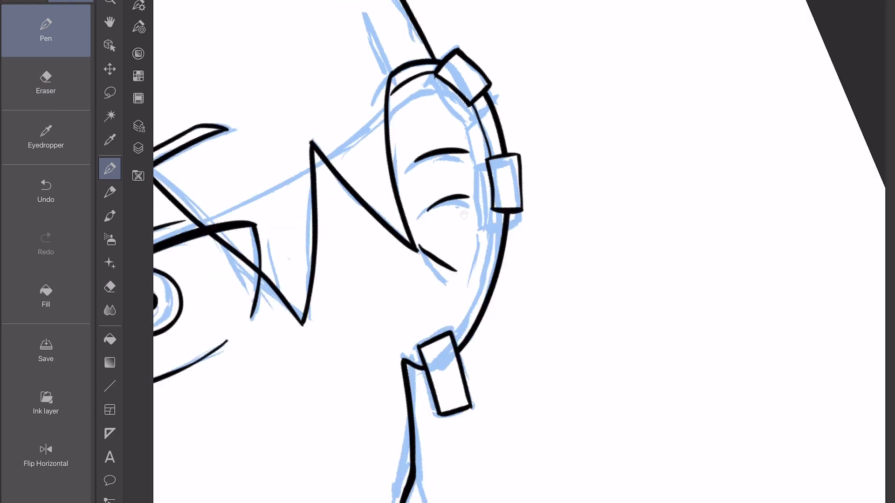
Ink the closed, rounded outline of the wide-open mouth over the blue sketch.
scroll(520, 252, "up", 5)
mouse_move(534, 241)
left_mouse_down()
mouse_move(228, 177)
mouse_move(238, 394)
left_mouse_up()
mouse_move(532, 261)
left_mouse_down()
mouse_move(439, 356)
mouse_move(235, 395)
left_mouse_up()
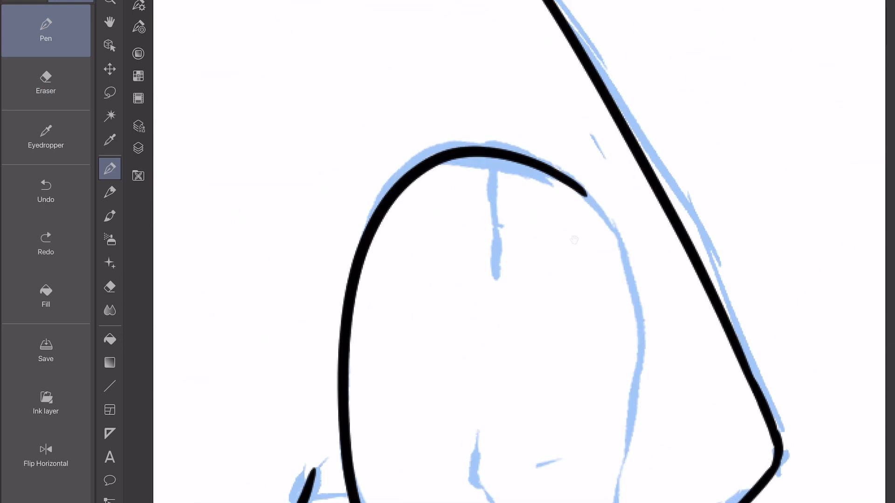
mouse_move(508, 34)
left_mouse_down()
mouse_move(566, 145)
mouse_move(517, 438)
left_mouse_up()
left_click_drag(421, 126, 731, 185)
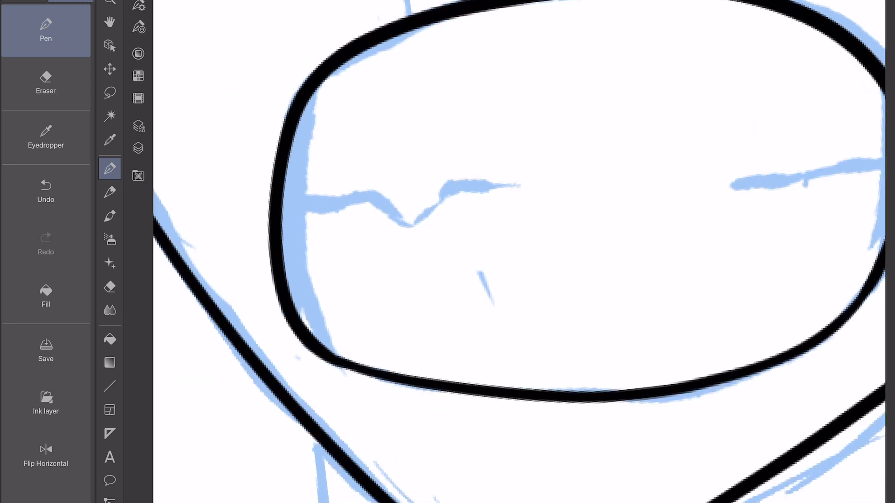
Ink the inner edges of both mouth corners and fill the narrow crescents beside the teeth solid black.
left_click_drag(311, 98, 336, 357)
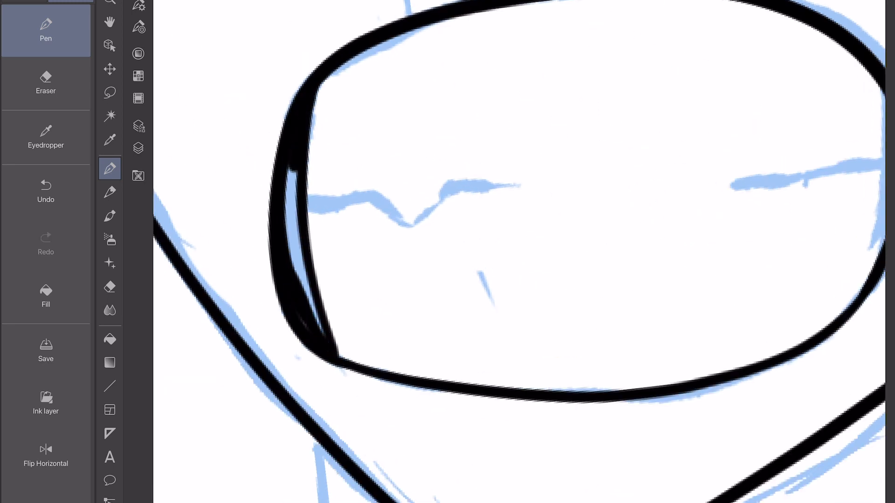
left_click_drag(293, 168, 326, 335)
left_click_drag(731, 185, 544, 206)
left_click_drag(690, 103, 676, 313)
left_click_drag(700, 125, 692, 268)
Ink the two broken, zigzag tooth lines running inward from each corner of the mouth.
left_click_drag(295, 296, 443, 306)
scroll(517, 252, "up", 3)
left_click_drag(200, 309, 348, 258)
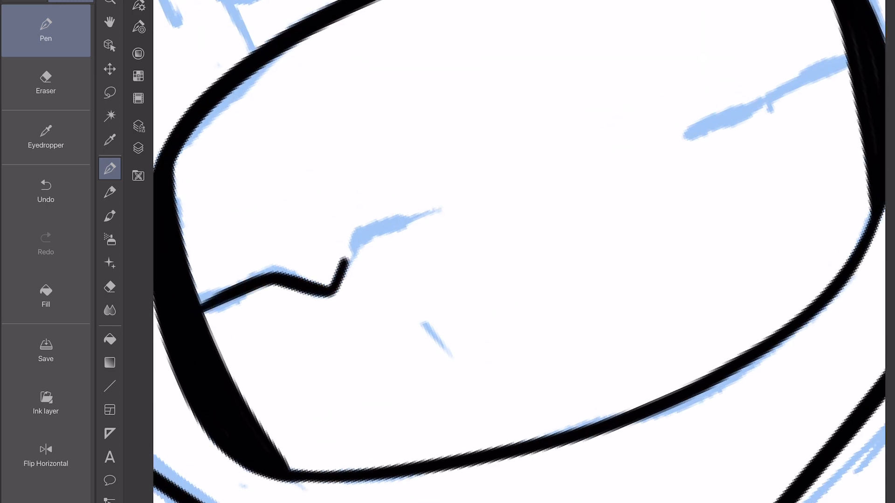
scroll(517, 252, "down", 3)
left_click_drag(604, 118, 416, 206)
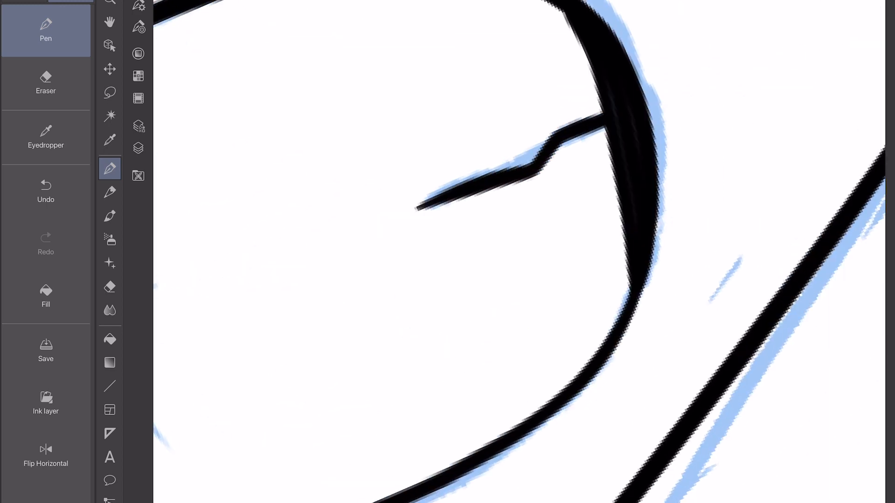
Erase the stub of face contour inside the long hair lock on the far side of the face.
scroll(517, 252, "down", 2)
scroll(517, 252, "down", 4)
left_click(46, 83)
left_click_drag(205, 146, 211, 160)
left_click(45, 31)
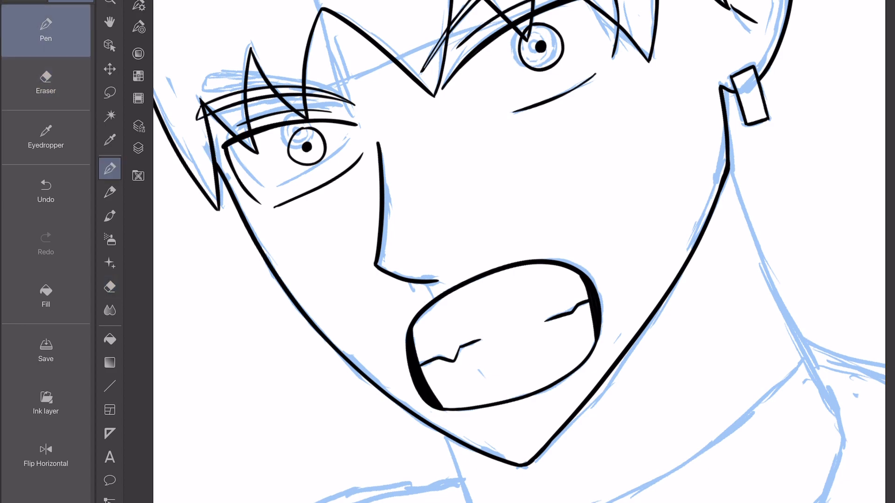
Ink a small pointed tuft on the head outline and erase its stroke ends inside the hair.
scroll(517, 251, "down", 3)
scroll(517, 251, "up", 4)
left_click_drag(255, 184, 357, 69)
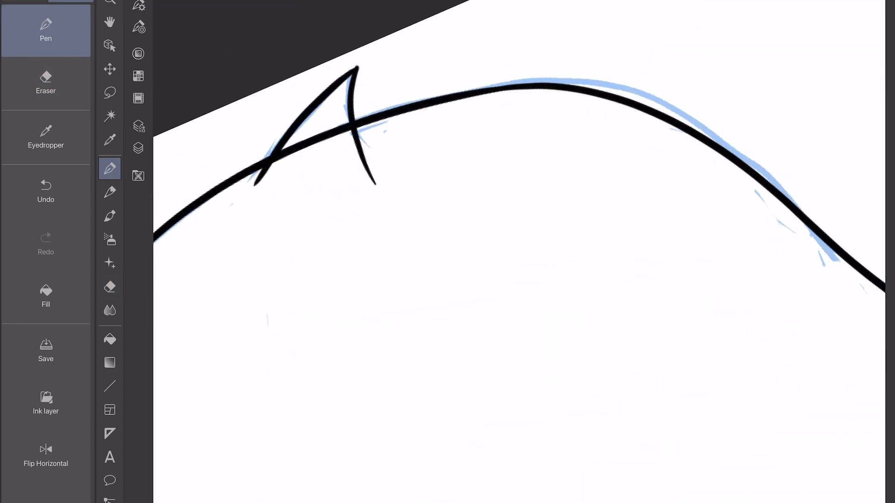
left_click(45, 83)
left_click_drag(376, 184, 359, 144)
mouse_move(255, 184)
left_mouse_down()
mouse_move(268, 165)
mouse_move(343, 130)
left_mouse_up()
left_click(45, 31)
Ink the far neck line below the jaw, the jacket's straight front edge and the lower edge of the pointed collar flap.
scroll(518, 252, "down", 5)
scroll(517, 251, "up", 3)
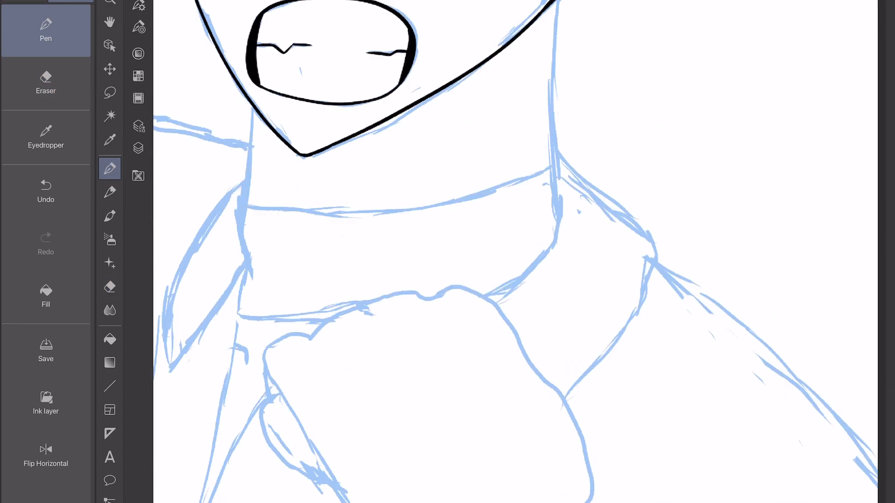
scroll(517, 252, "up", 3)
mouse_move(421, 159)
left_mouse_down()
mouse_move(354, 502)
mouse_move(315, 301)
left_mouse_up()
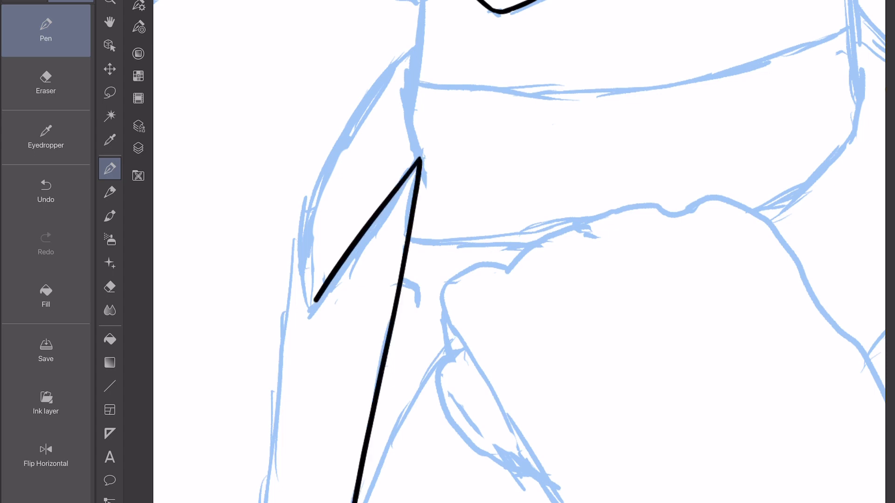
scroll(518, 251, "up", 3)
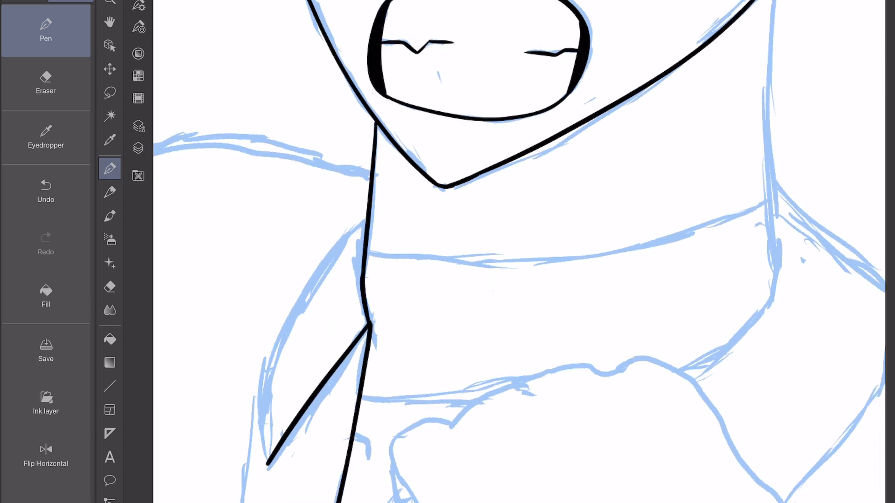
Ink the curved outer edge of the far collar flap from the neck down to its point, redrawing the first attempt.
left_click_drag(323, 269, 268, 464)
scroll(517, 252, "down", 3)
key("ctrl+z")
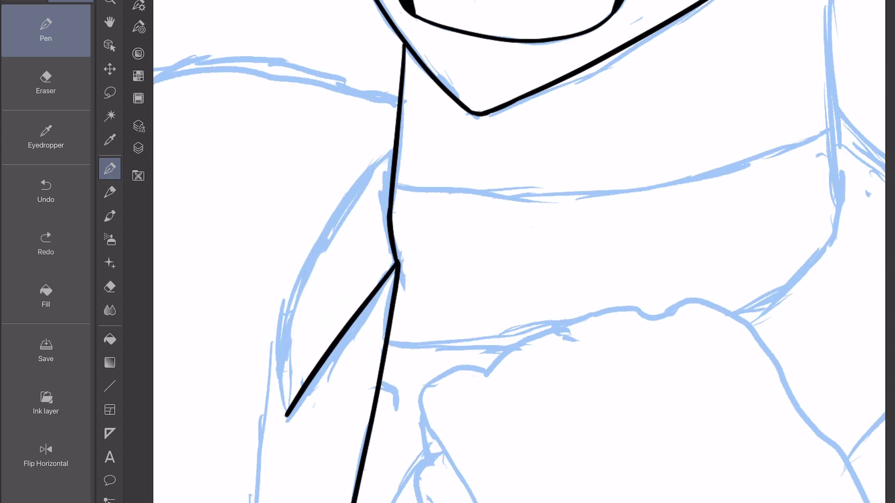
left_click_drag(286, 415, 330, 216)
Ink the jacket panel's outer edge down to the page border and the curved edge rising from there to the fist.
scroll(517, 252, "down", 5)
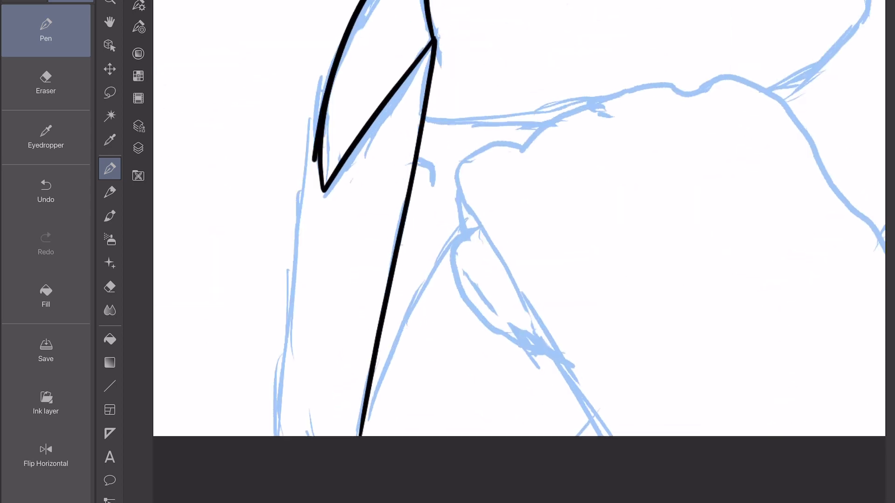
left_click_drag(314, 159, 276, 436)
scroll(517, 252, "down", 2)
left_click_drag(307, 400, 310, 210)
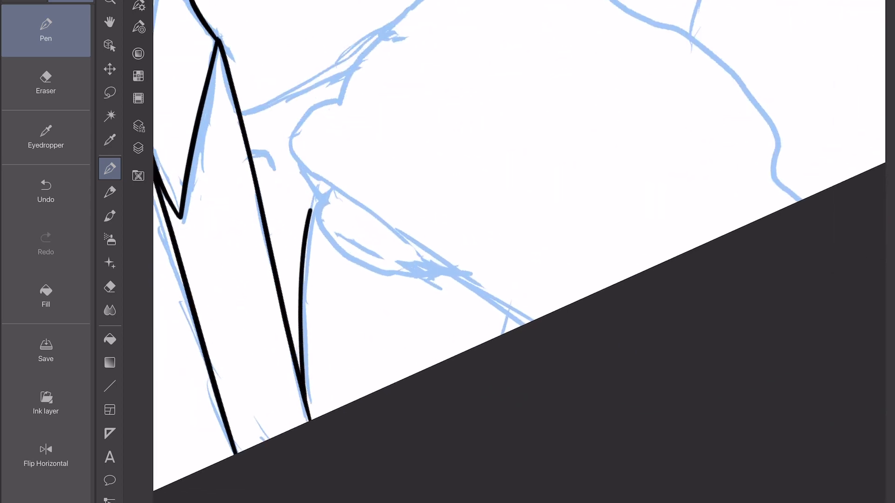
scroll(518, 251, "up", 2)
scroll(517, 252, "down", 5)
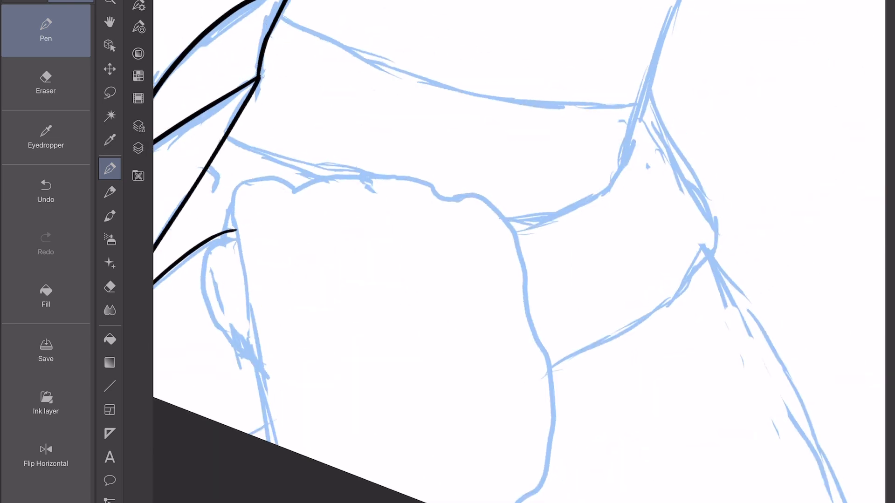
Undo the last stroke, hide the blue sketch layer and show the grey shaded base figure for the fist.
scroll(517, 252, "right", 3)
key("ctrl+z")
left_click(138, 149)
left_click(164, 59)
left_click(164, 85)
left_click(138, 148)
scroll(517, 252, "up", 3)
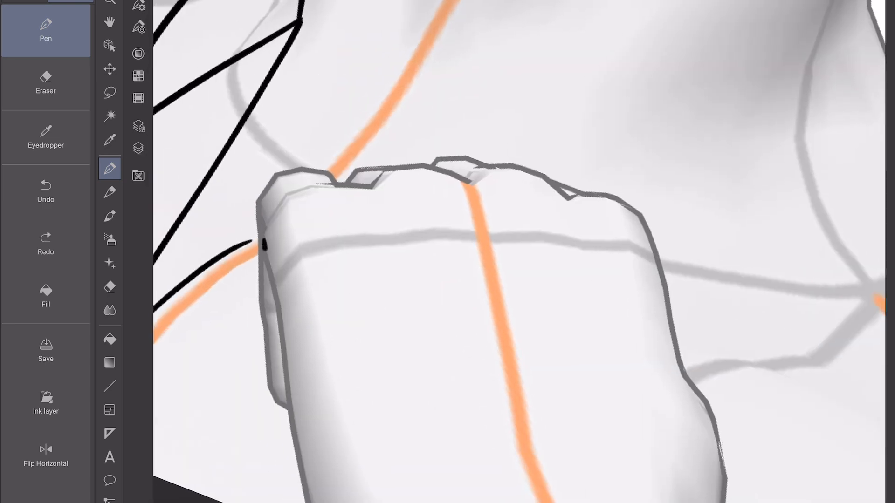
Ink the raised fist over the base figure: folded finger edge, rounded knuckles, back of the hand and wrist.
left_click_drag(264, 243, 309, 502)
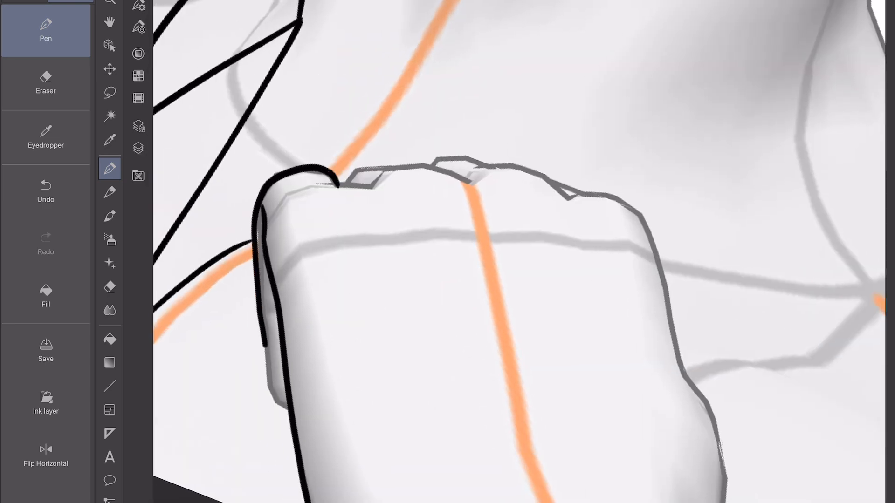
left_click_drag(442, 169, 475, 183)
scroll(517, 251, "right", 3)
scroll(517, 251, "down", 2)
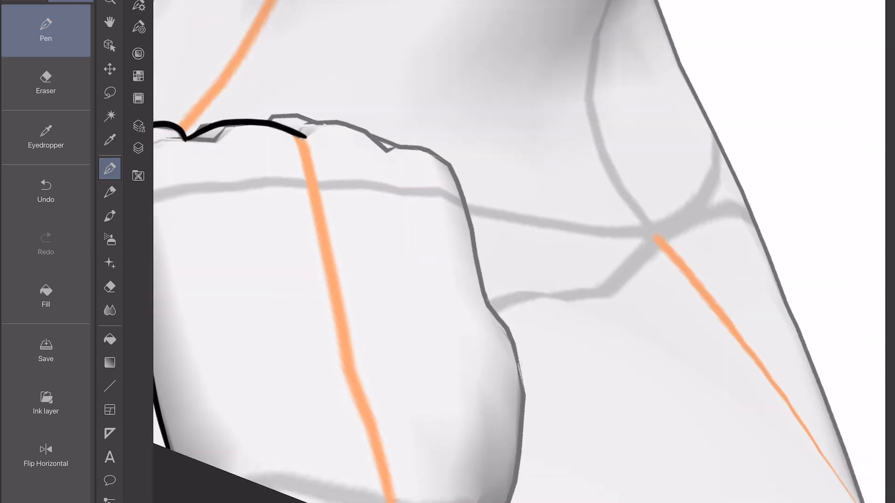
left_click_drag(499, 502, 506, 344)
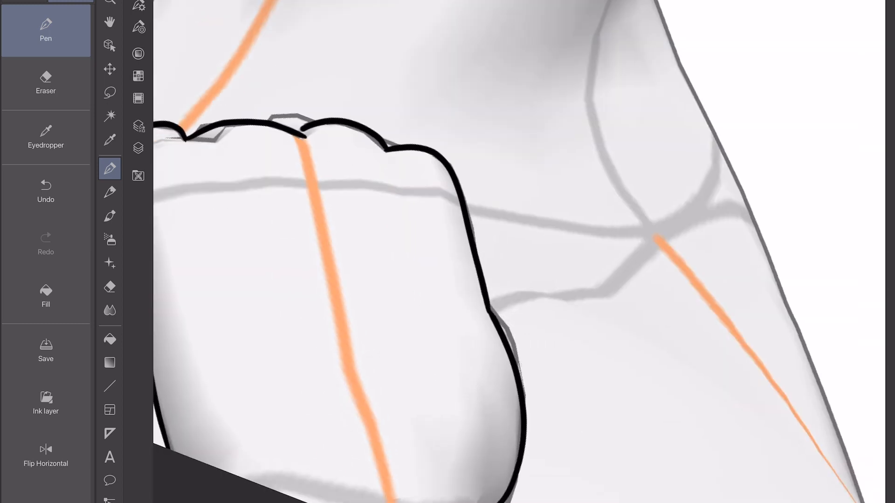
scroll(517, 252, "down", 5)
scroll(517, 251, "up", 3)
Hide the shaded base figure and show the blue sketch layer under the line art again.
left_click(139, 148)
left_click(164, 85)
left_click(165, 59)
left_click(139, 148)
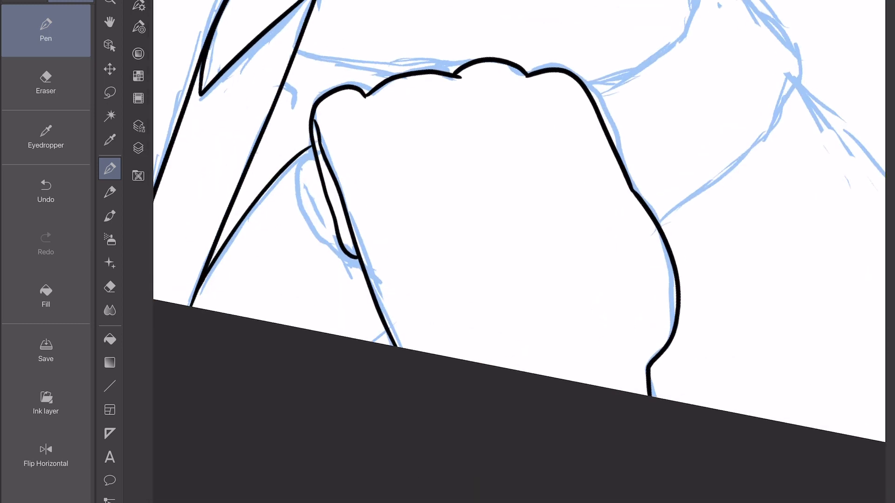
Ink the rounded palm edge along the fist's side and erase the old finger contour and overlapping line ends.
scroll(364, 166, "up", 4)
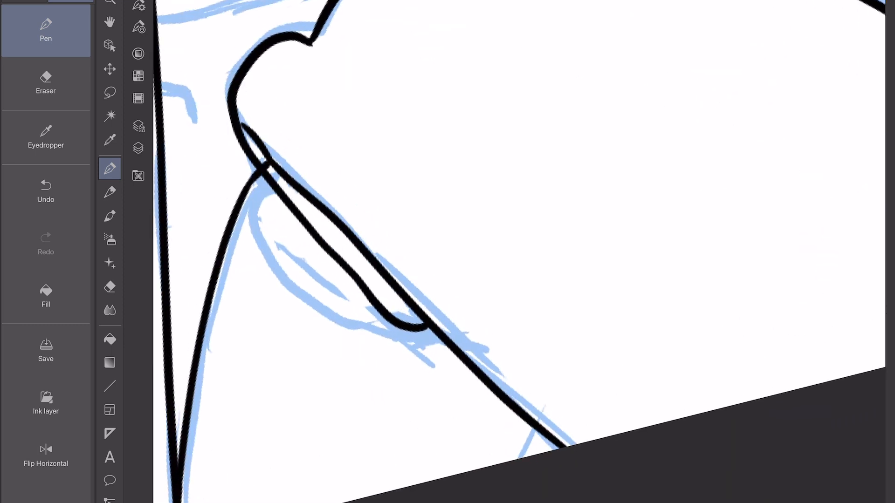
mouse_move(311, 205)
left_mouse_down()
mouse_move(367, 327)
mouse_move(496, 396)
left_mouse_up()
left_click(45, 84)
left_click_drag(307, 229, 422, 328)
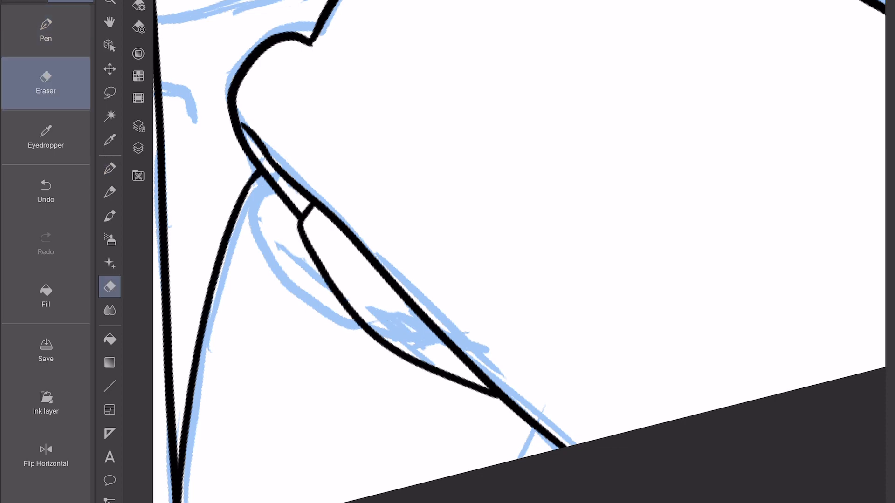
scroll(550, 250, "down", 4)
left_click_drag(550, 249, 478, 304)
left_click(45, 31)
Ink the near neck line from the jaw and curve the turtleneck's side edge down to the knuckles.
scroll(519, 251, "up", 2)
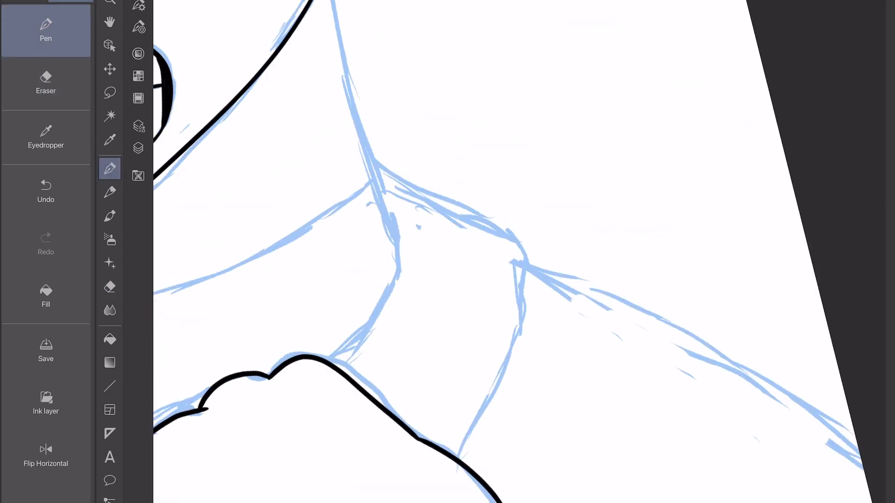
mouse_move(313, 61)
left_mouse_down()
mouse_move(344, 211)
mouse_move(391, 360)
left_mouse_up()
mouse_move(393, 362)
left_mouse_down()
mouse_move(326, 183)
mouse_move(241, 365)
left_mouse_up()
Ink the near collar flap from the neck around to the fist, and the shoulder line running from its corner.
scroll(380, 233, "up", 2)
mouse_move(451, 415)
left_mouse_down()
mouse_move(497, 193)
mouse_move(296, 73)
left_mouse_up()
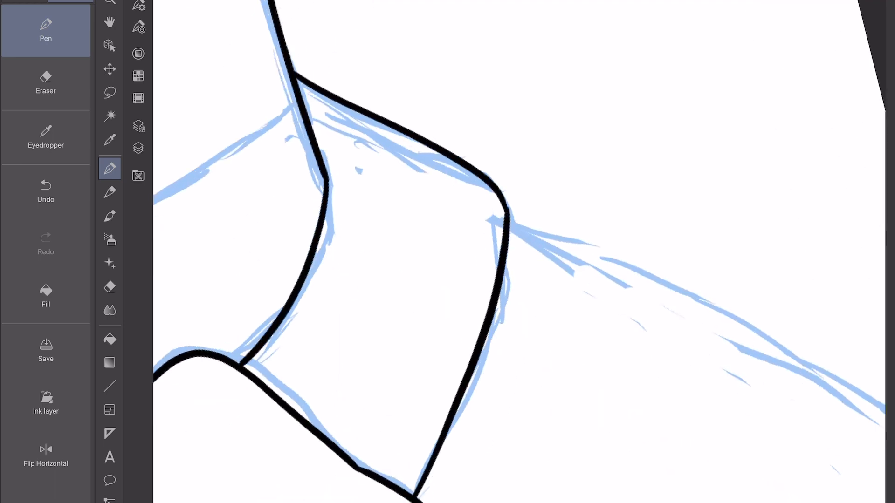
scroll(519, 251, "down", 3)
scroll(519, 252, "up", 3)
left_click_drag(333, 14, 440, 502)
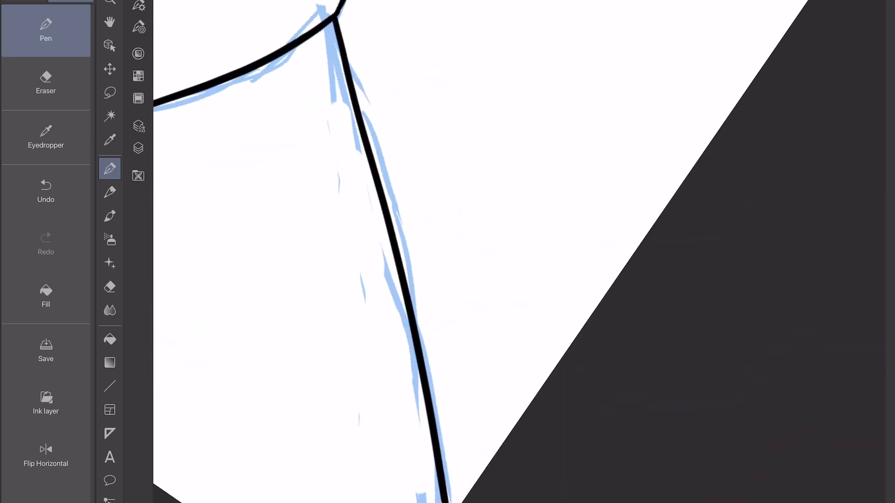
Ink the turtleneck's upper edge across the neck and its lower edge running behind the fist.
scroll(519, 252, "down", 3)
scroll(519, 251, "up", 3)
scroll(519, 251, "down", 5)
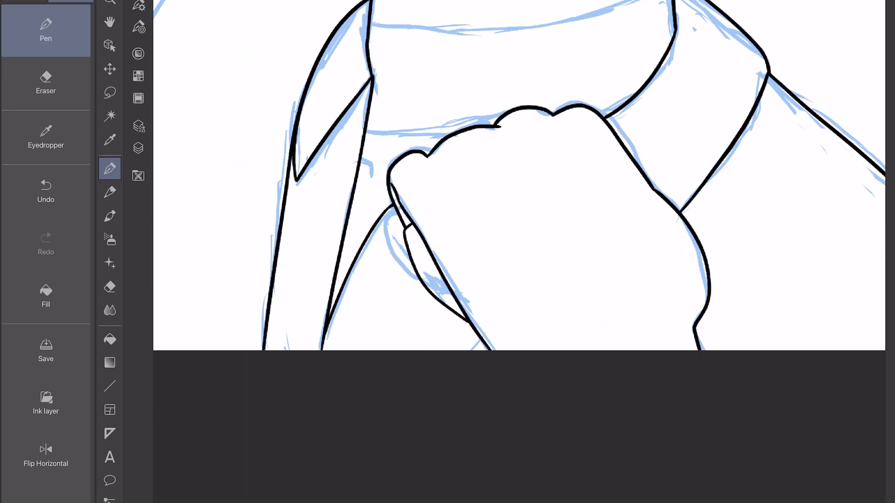
scroll(519, 252, "up", 3)
mouse_move(252, 398)
left_mouse_down()
mouse_move(425, 245)
mouse_move(546, 35)
left_mouse_up()
scroll(519, 252, "down", 2)
scroll(518, 252, "down", 2)
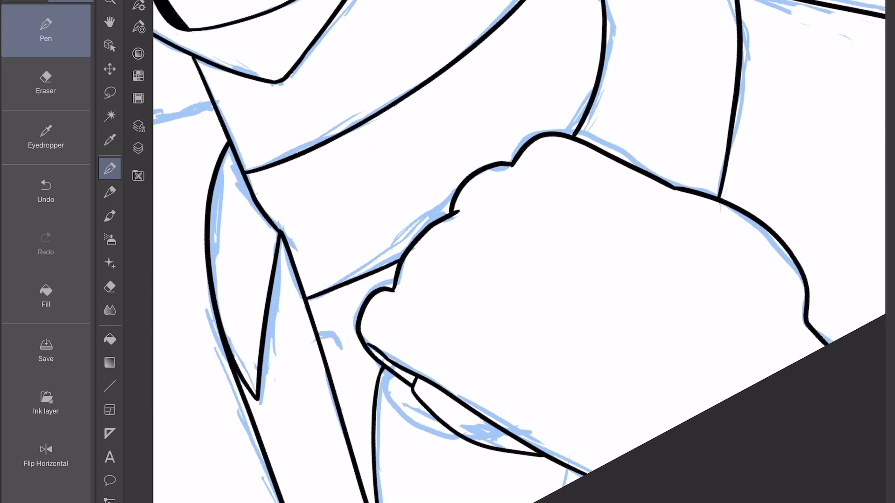
Ink the far jacket edge from the neck, curving over the shoulder and down to the page border.
scroll(519, 252, "down", 3)
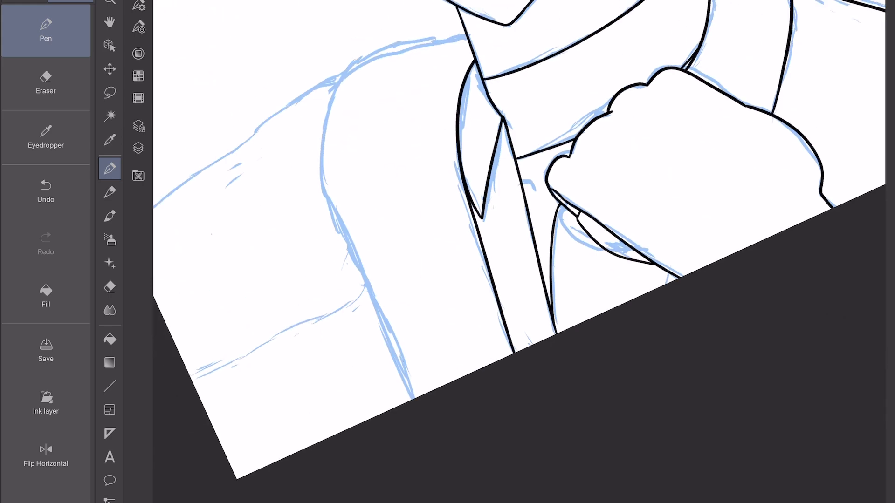
scroll(518, 252, "up", 5)
mouse_move(557, 14)
left_mouse_down()
mouse_move(389, 180)
mouse_move(362, 298)
left_mouse_up()
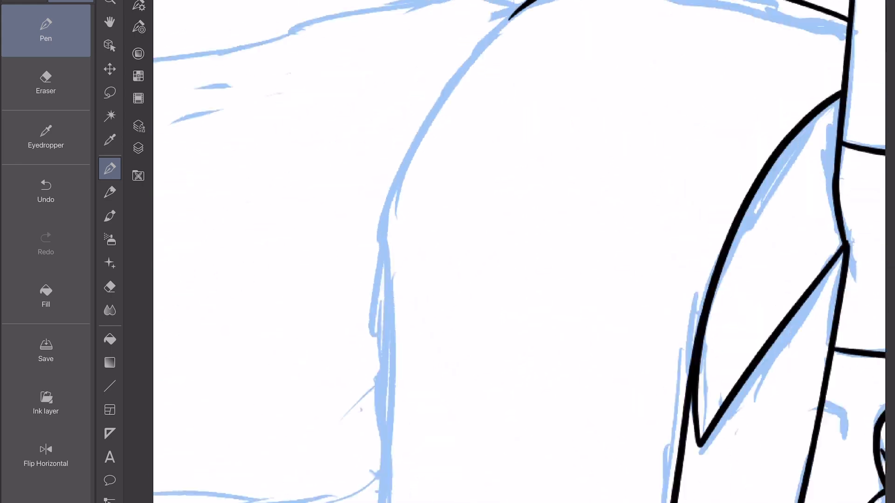
mouse_move(531, 28)
left_mouse_down()
mouse_move(321, 426)
mouse_move(306, 502)
left_mouse_up()
scroll(518, 252, "down", 5)
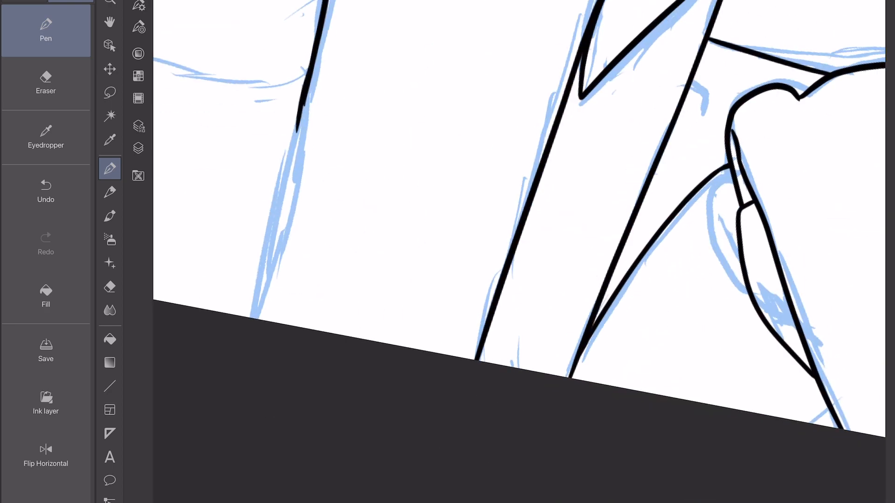
left_click_drag(304, 103, 266, 321)
scroll(519, 252, "down", 5)
Ink the far sleeve's outer contour and its underside line, both running out to the page border.
scroll(518, 252, "up", 3)
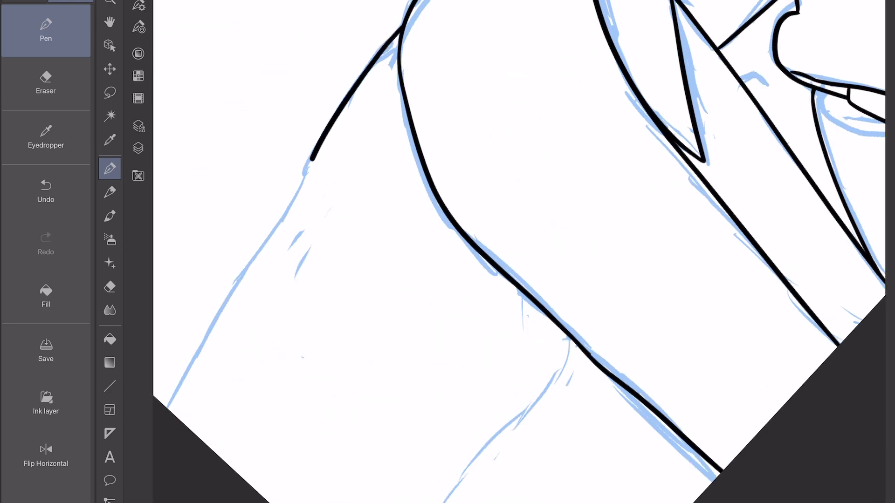
scroll(519, 251, "down", 3)
key("ctrl+z")
scroll(518, 252, "down", 3)
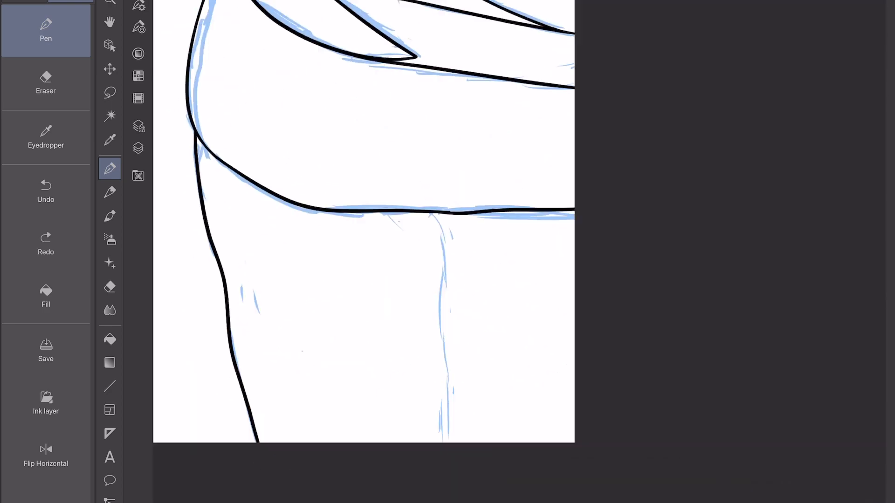
scroll(519, 252, "down", 5)
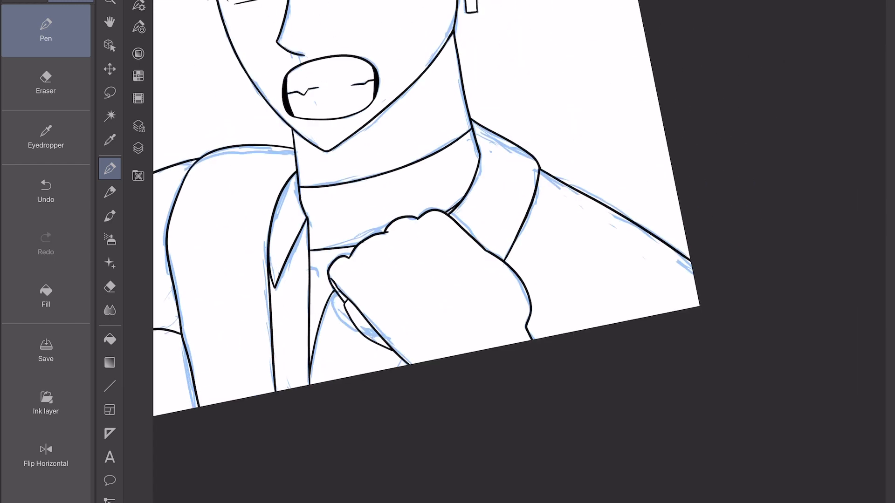
scroll(519, 252, "up", 4)
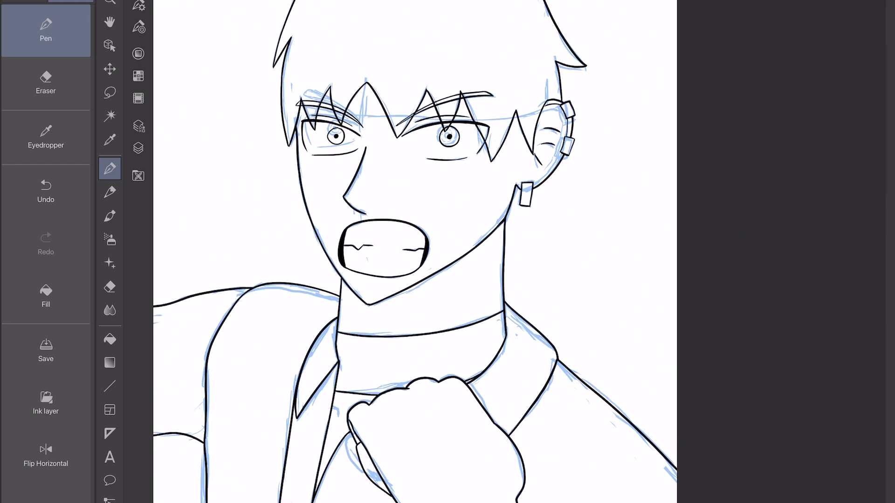
Hide the blue sketch layer and check the clean line art on its own.
left_click(138, 148)
left_click(164, 55)
left_click(139, 147)
scroll(501, 343, "down", 3)
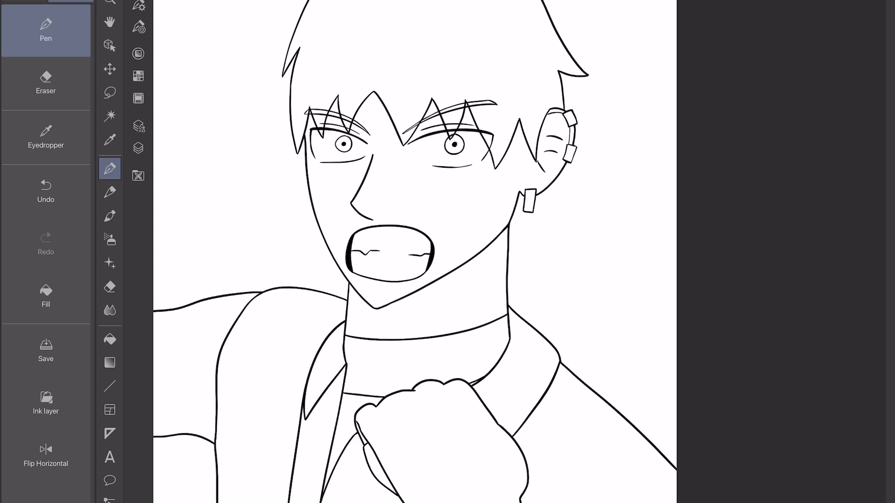
scroll(400, 251, "up", 2)
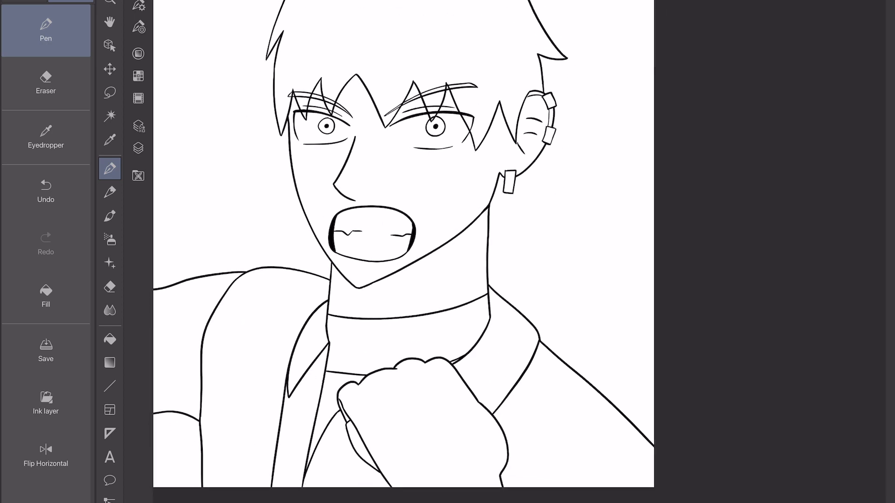
Fill the selected raised fist with a pale-to-peach skin gradient and clear the selection.
scroll(454, 251, "right", 1)
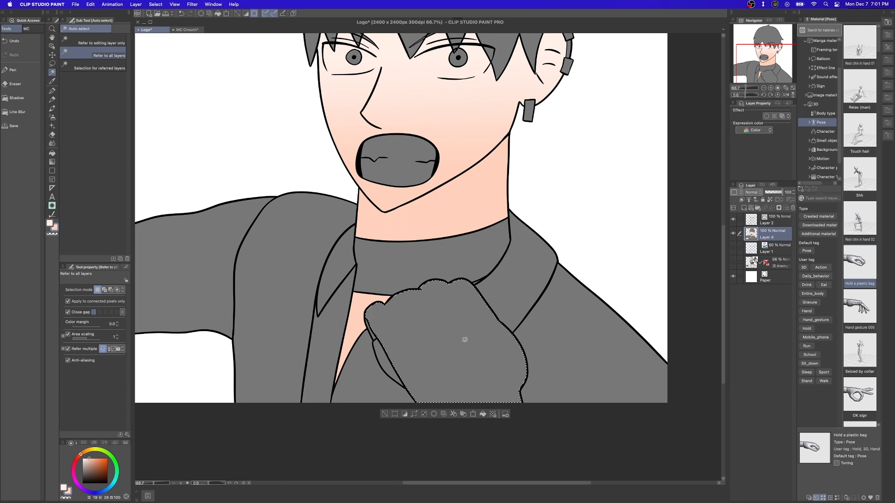
left_click_drag(463, 340, 481, 396)
key("super+z")
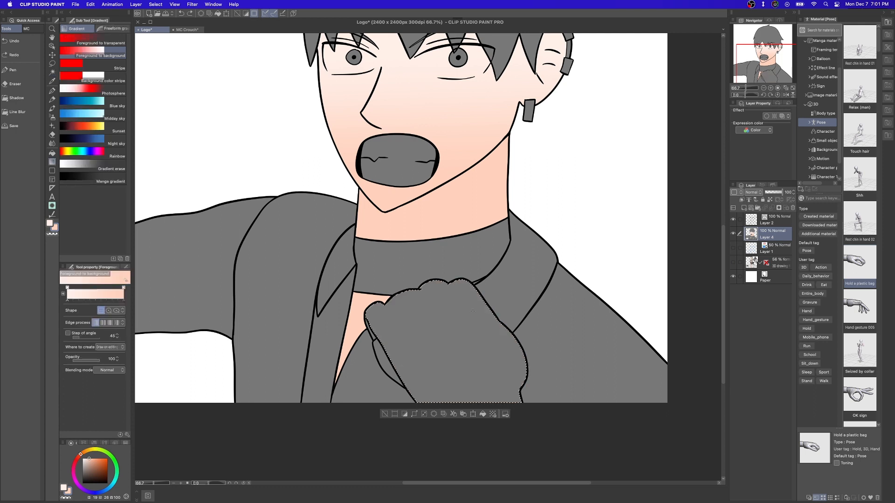
key("super+y")
key("super+z")
key("super+y")
key("super+z")
key("super+y")
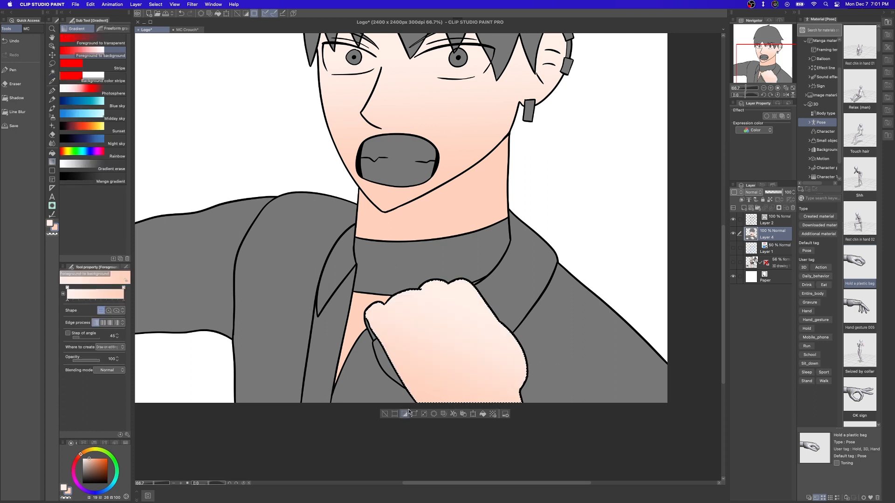
left_click(385, 414)
Fill both outer vest panels with a dark-grey-to-black gradient using the vest colours from the MC Crouch drawing.
scroll(279, 413, "left", 2)
scroll(278, 412, "up", 1)
left_click(186, 29)
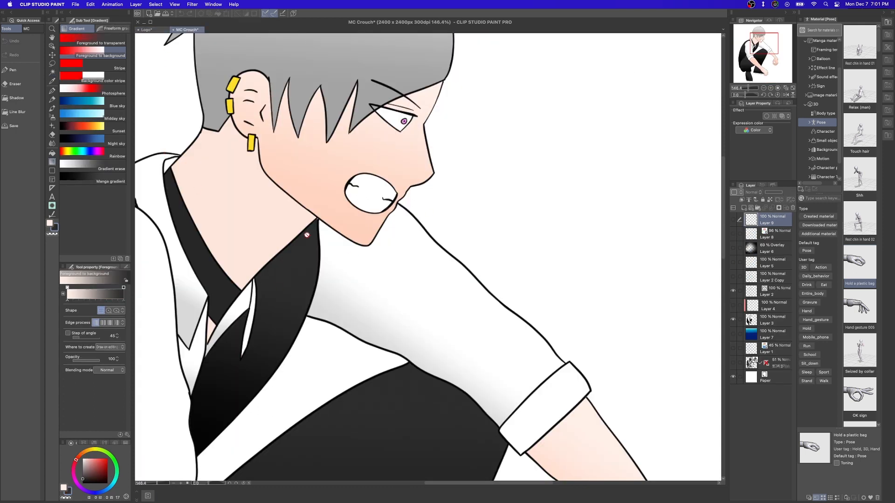
left_click(146, 30)
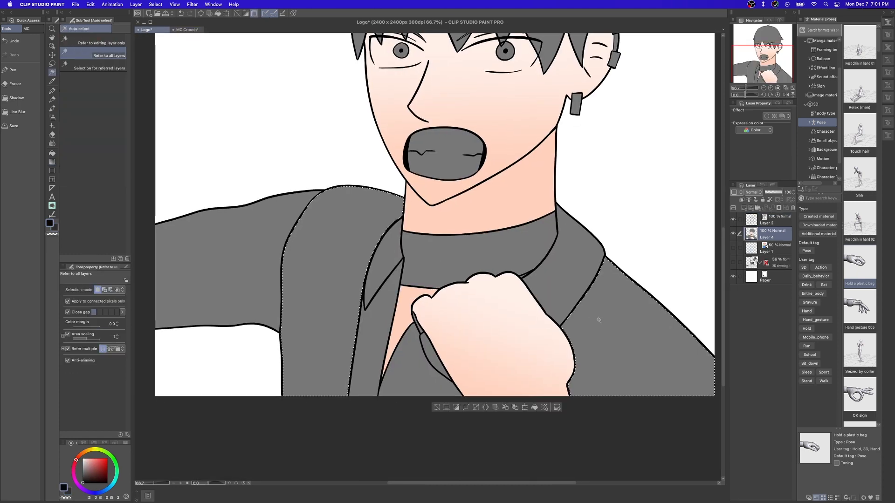
left_click_drag(336, 255, 332, 392)
key("super+z")
left_click_drag(330, 392, 330, 201)
left_click(437, 407)
Select the shirt front beneath the collar and fill it with a white-to-light-grey gradient.
mouse_move(88, 468)
left_mouse_down()
mouse_move(77, 457)
mouse_move(79, 465)
left_mouse_up()
left_click(69, 492)
key("w")
left_click(393, 380)
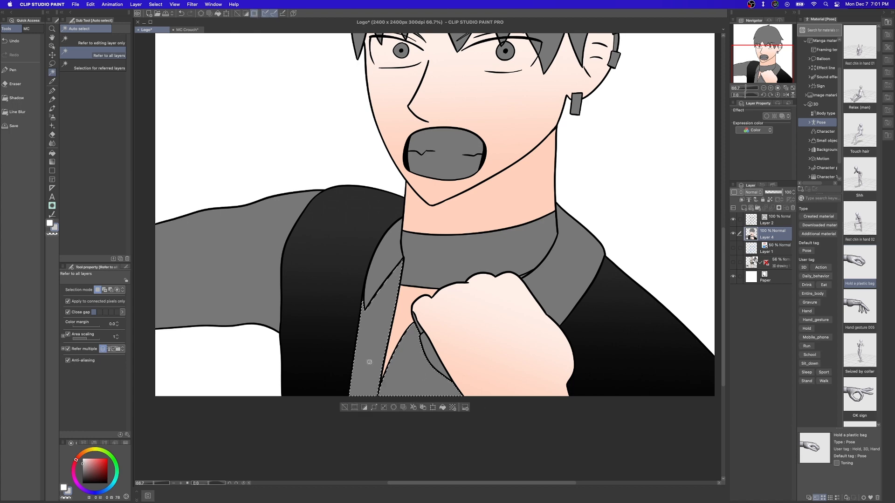
key("g")
left_click_drag(378, 317, 373, 428)
left_click(345, 407)
Select the outstretched shirt sleeve and shade it with the white-to-light-grey gradient.
left_click_drag(354, 331, 469, 344)
key("w")
left_click(365, 308)
key("g")
left_click_drag(356, 256, 348, 354)
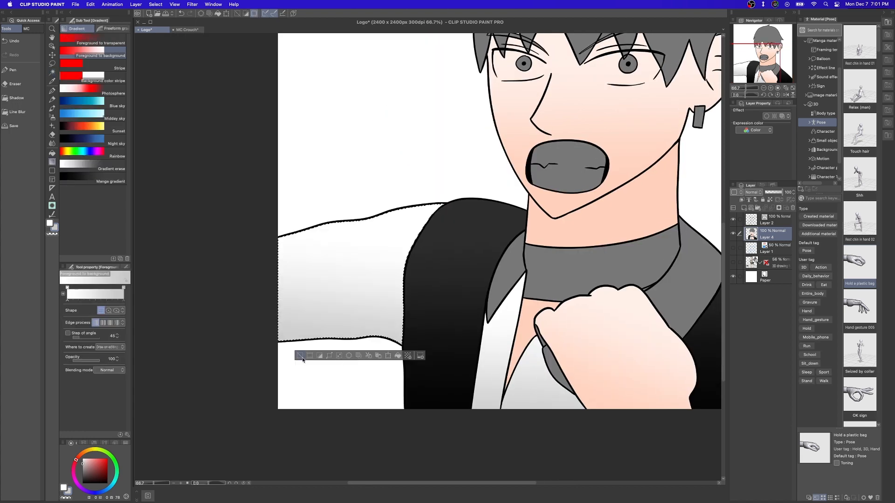
left_click(302, 357)
Colour the narrow leftover grey areas along the thumb side of the raised fist.
left_click_drag(541, 342, 457, 363)
left_click(396, 342, "alt")
key("w")
left_click(364, 325)
left_click(371, 340, "shift")
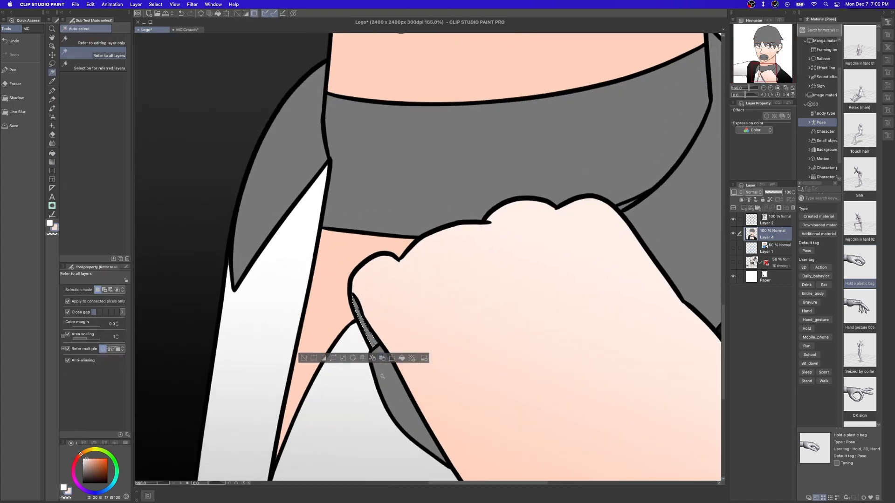
left_click(302, 358)
left_click(301, 284, "alt")
left_click(391, 399)
left_click(445, 472)
left_click(347, 472)
Fill both sides of the shirt collar with flat white.
left_click_drag(580, 350, 520, 348)
left_click_drag(374, 308, 241, 324)
left_click(51, 155)
left_click(548, 228)
left_click(243, 226)
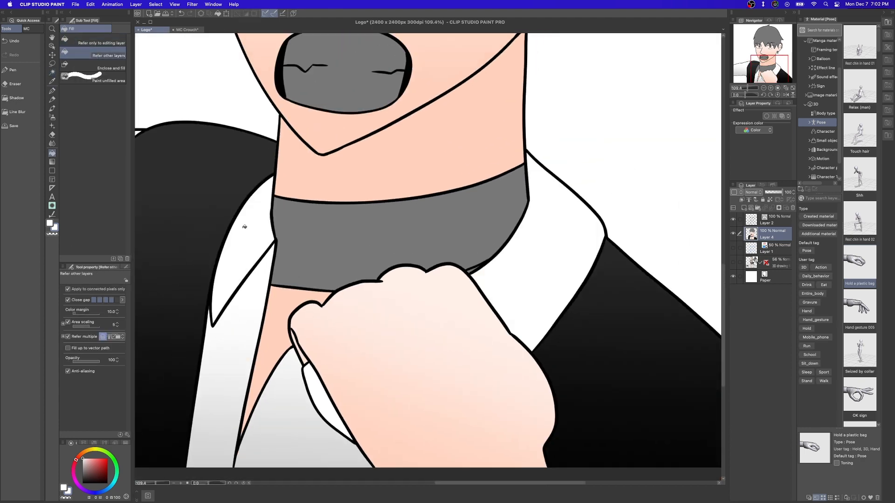
Sample the near-black vest collar colour from the MC Crouch drawing and fill the neck band with it.
left_click_drag(402, 274, 321, 274)
left_click(187, 30)
left_click(272, 290, "alt")
left_click(146, 30)
left_click(370, 261)
Fill the teeth inside the open mouth with white.
left_click_drag(401, 281, 436, 259)
left_click(294, 282, "alt")
left_click(482, 266)
left_click(408, 217)
left_click_drag(408, 217, 396, 286)
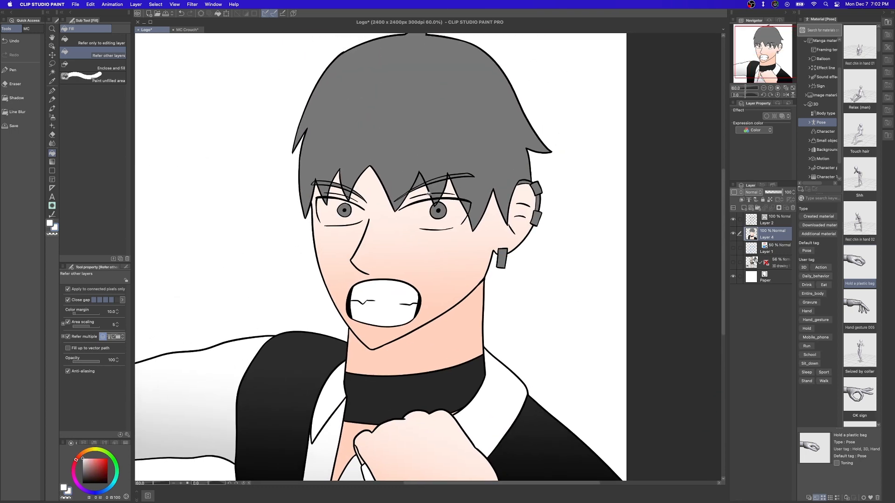
Sample the earring yellow from the MC Crouch drawing and fill the two ear cuffs and the earring with it.
scroll(425, 177, "up", 5)
scroll(412, 189, "down", 2)
left_click(551, 200, "alt")
left_click(555, 185)
scroll(498, 235, "down", 1)
left_click(187, 30)
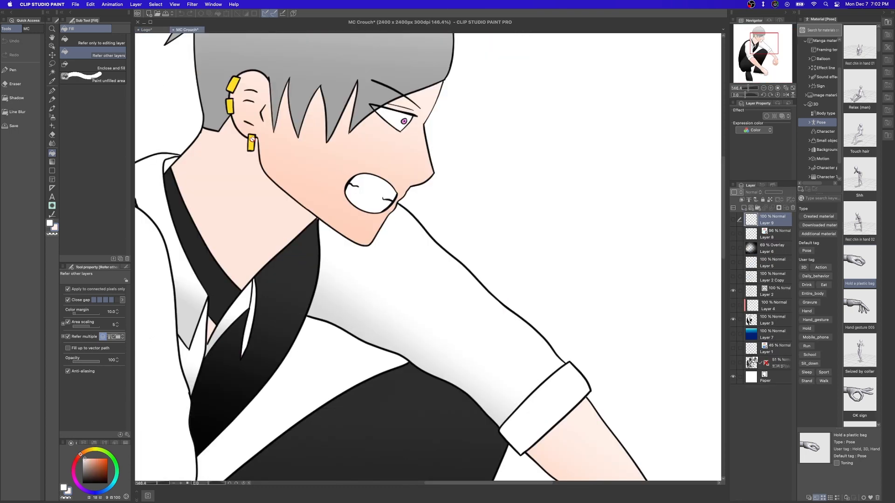
left_click(228, 84, "alt")
left_click(146, 30)
left_click(522, 282)
scroll(342, 257, "up", 2)
Fill both irises with a medium purple from the character's saved colour palette.
left_click(27, 28)
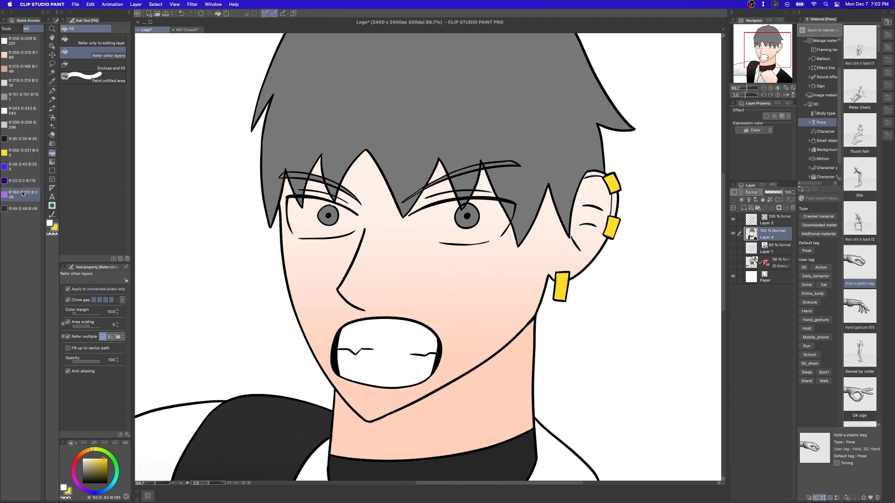
left_click(21, 180)
left_click(470, 218)
left_click(328, 216)
scroll(319, 233, "up", 4)
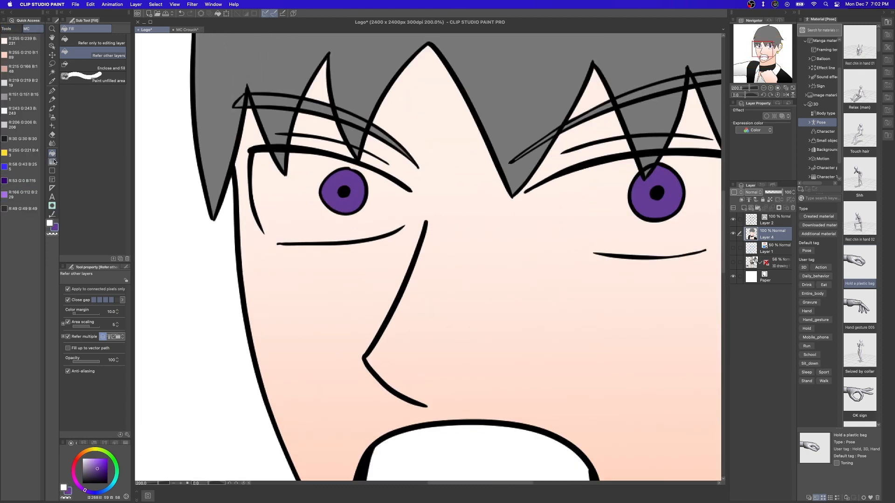
Close the gaps in both eye outlines with white curves at brush size 5.
left_click(52, 170)
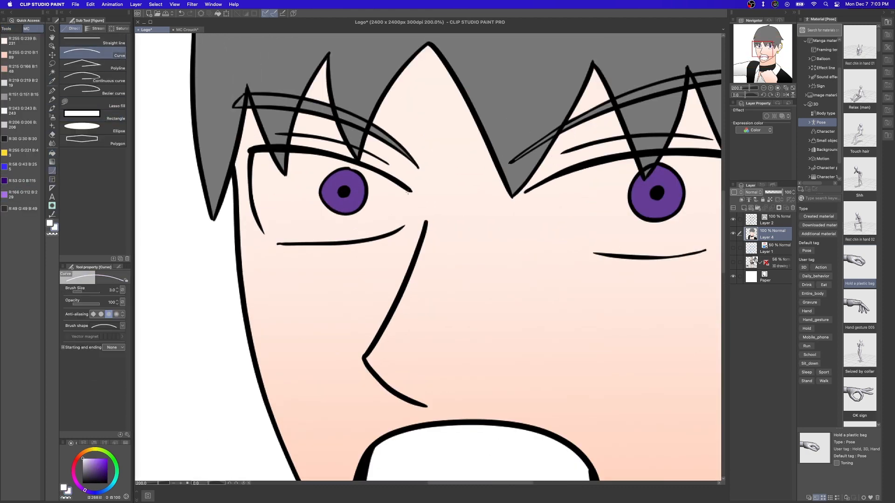
double_click(117, 288)
scroll(271, 212, "up", 4)
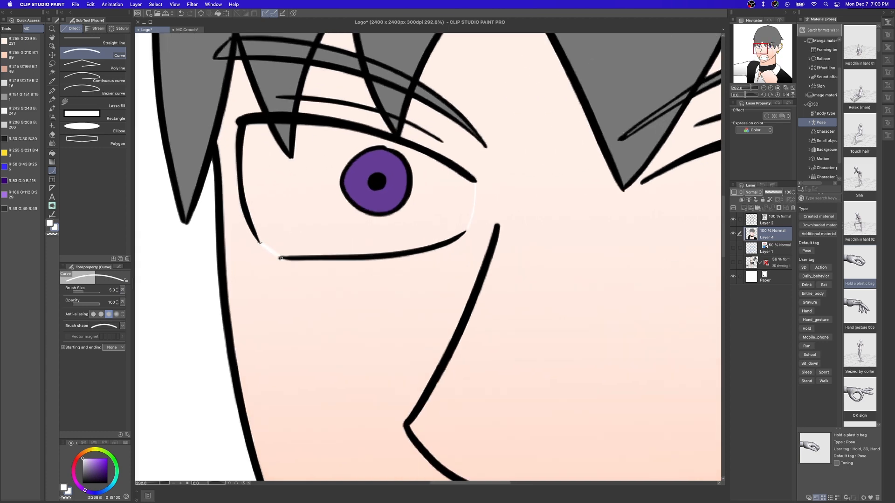
left_click_drag(713, 256, 551, 261)
left_click(453, 268)
left_click_drag(593, 238, 363, 224)
left_click_drag(521, 243, 482, 259)
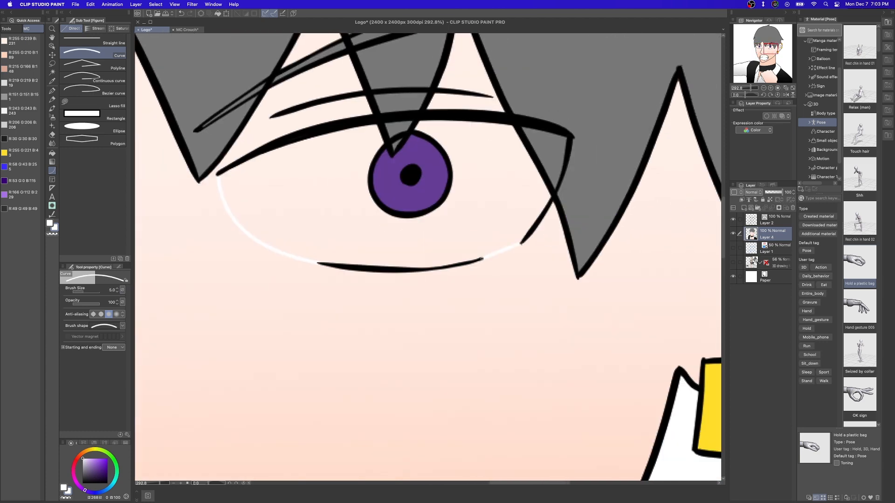
Fill the whites of both eyes with white using Fill that refers to other layers.
left_click(53, 155)
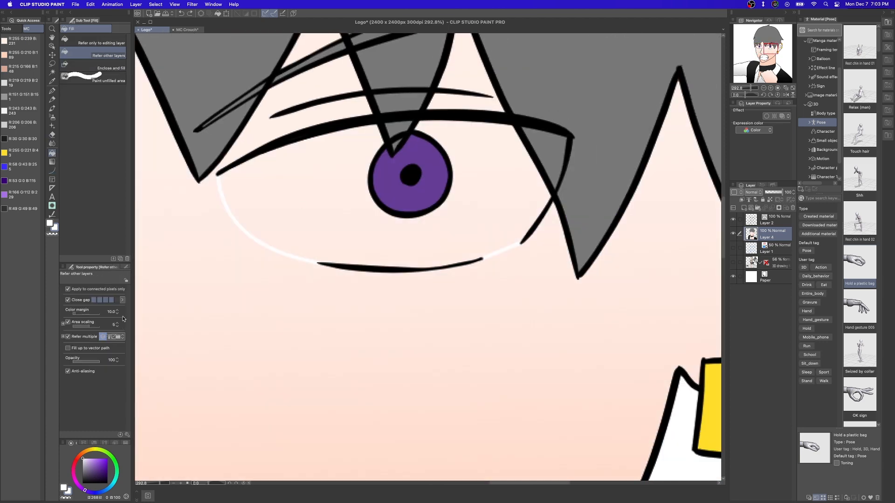
left_click(358, 211)
left_click_drag(358, 210, 656, 161)
left_click(313, 161)
scroll(314, 162, "up", 3)
left_click_drag(314, 161, 514, 196)
Blur the white edges at the open corners of both eyes into the skin.
left_click(52, 143)
left_click_drag(275, 234, 291, 253)
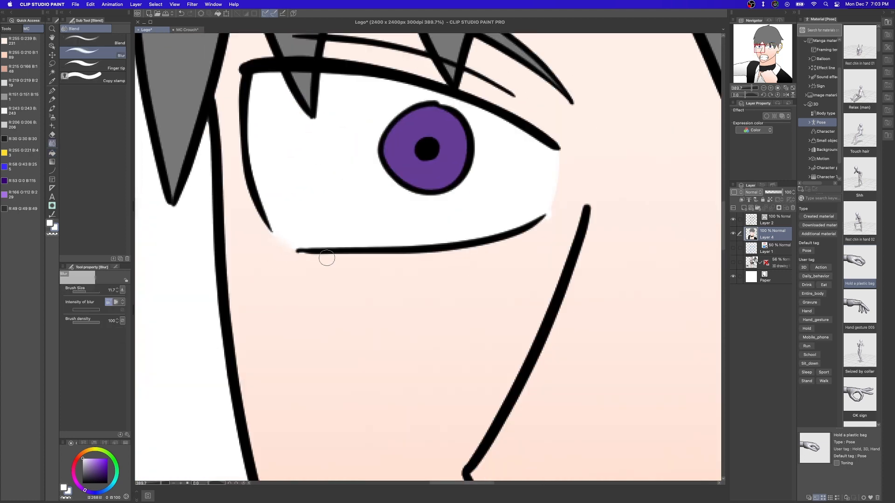
left_click_drag(579, 181, 158, 149)
scroll(419, 206, "down", 10)
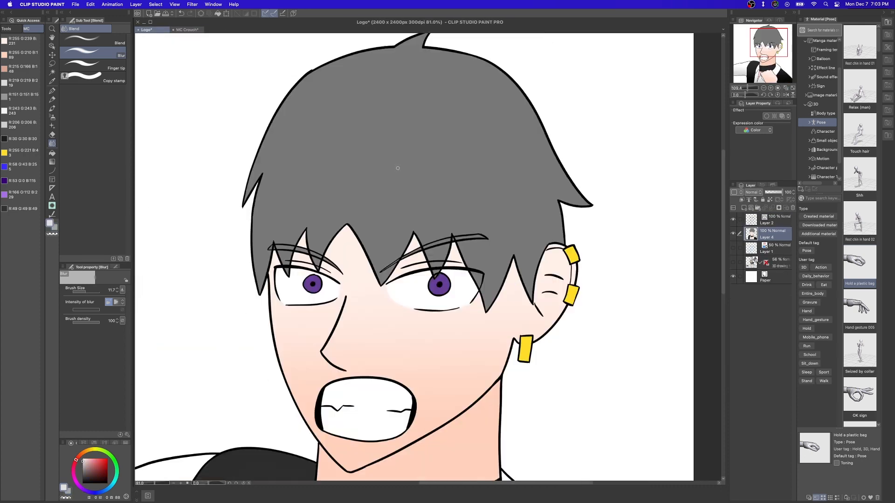
Select the hair and fill it with a grey gradient based on the MC Crouch hair colours, then deselect.
key("w")
left_click(397, 168)
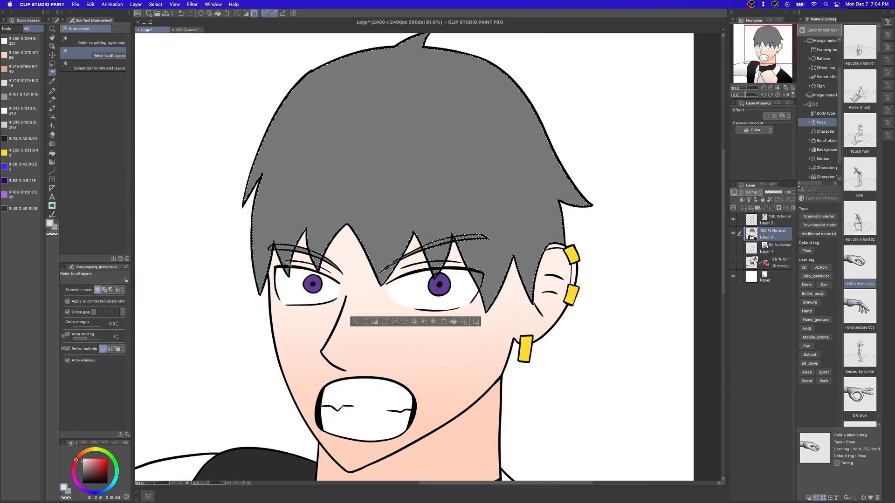
key("g")
scroll(368, 242, "down", 3)
mouse_move(404, 261)
left_mouse_down()
mouse_move(389, 108)
mouse_move(374, 257)
left_mouse_up()
key("super+z")
key("super+z")
key("super+d")
Fill the leftover dark hair fragments around the eyebrows and eyelid with matching grey.
scroll(442, 264, "up", 10)
left_click(445, 228, "alt")
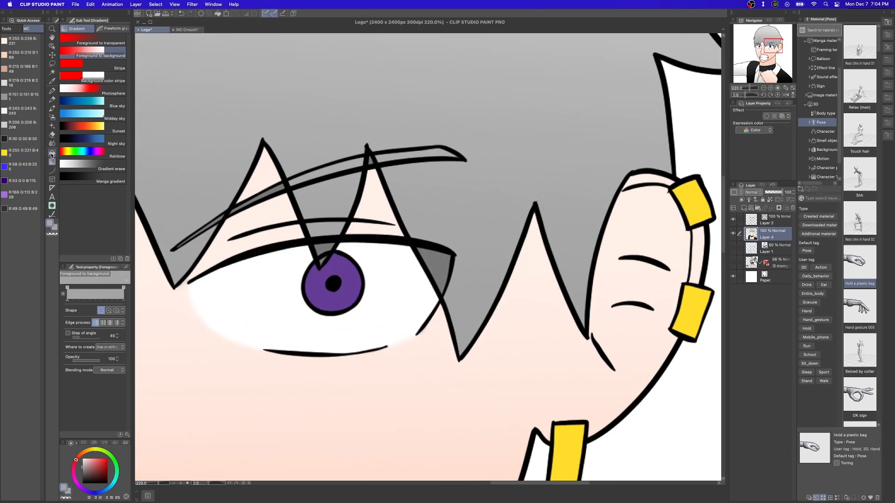
left_click(52, 154)
scroll(428, 210, "left", 10)
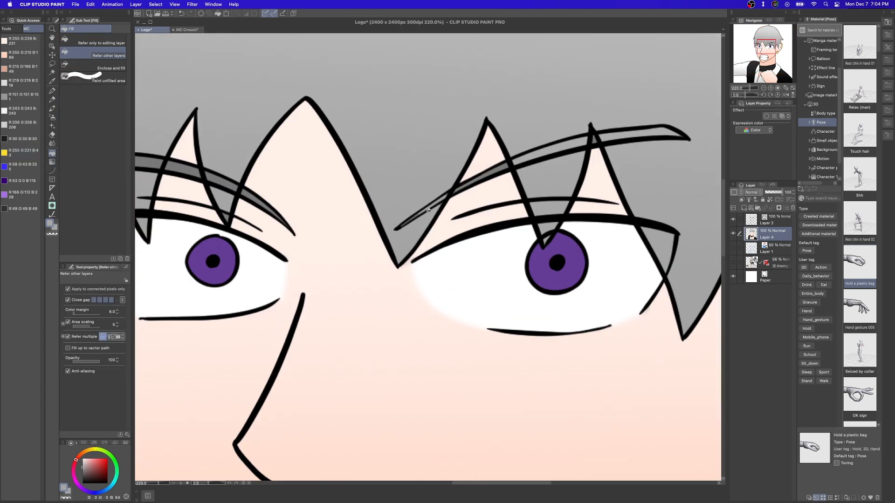
scroll(229, 179, "left", 5)
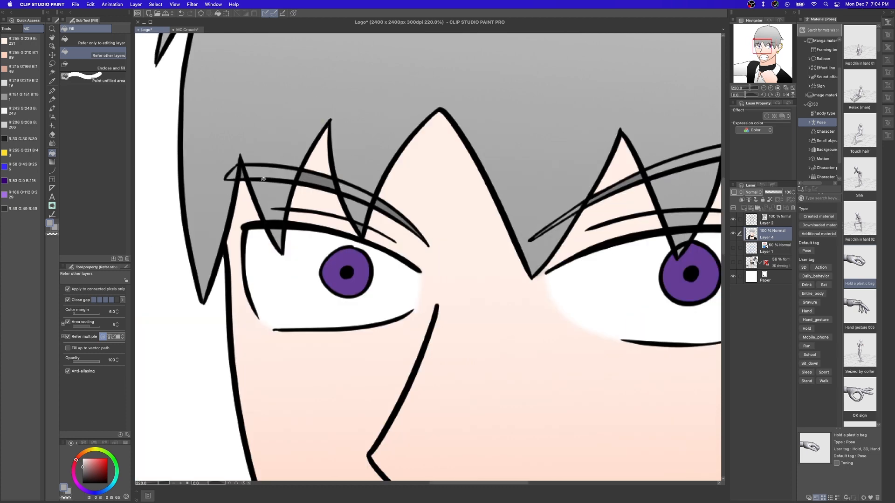
scroll(263, 179, "up", 3)
Touch up the remaining small hair gaps around both eyebrows with the G-pen in matching grey.
left_click(52, 91)
scroll(457, 245, "up", 3)
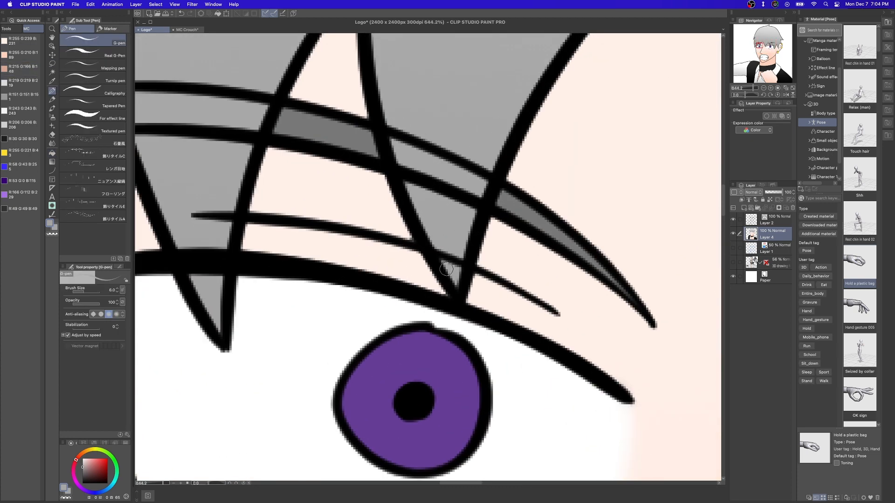
scroll(446, 270, "down", 5)
scroll(334, 296, "up", 3)
scroll(377, 250, "down", 10)
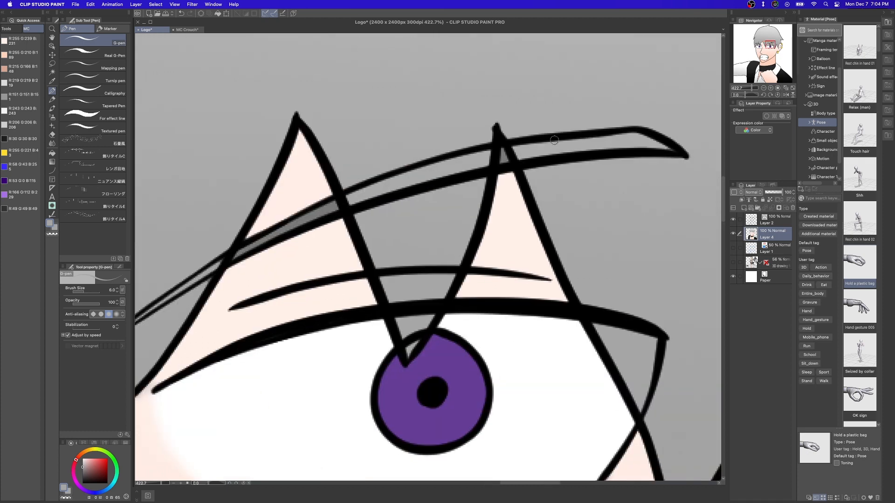
scroll(444, 186, "down", 3)
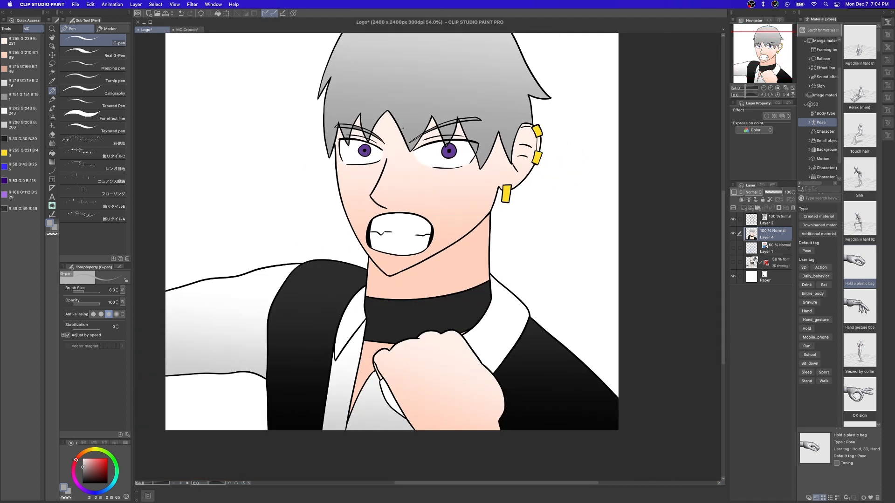
Following the MC Crouch reference, add a light purple arc low in the left-hand iris and fill its upper part with dark purple.
left_click(186, 30)
scroll(224, 96, "down", 3)
left_click(150, 30)
scroll(389, 196, "up", 1)
scroll(388, 196, "up", 2)
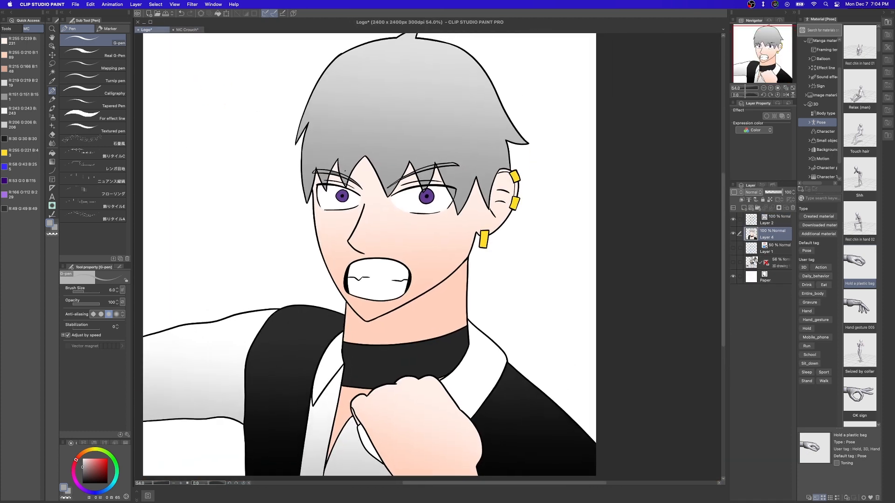
scroll(329, 183, "up", 10)
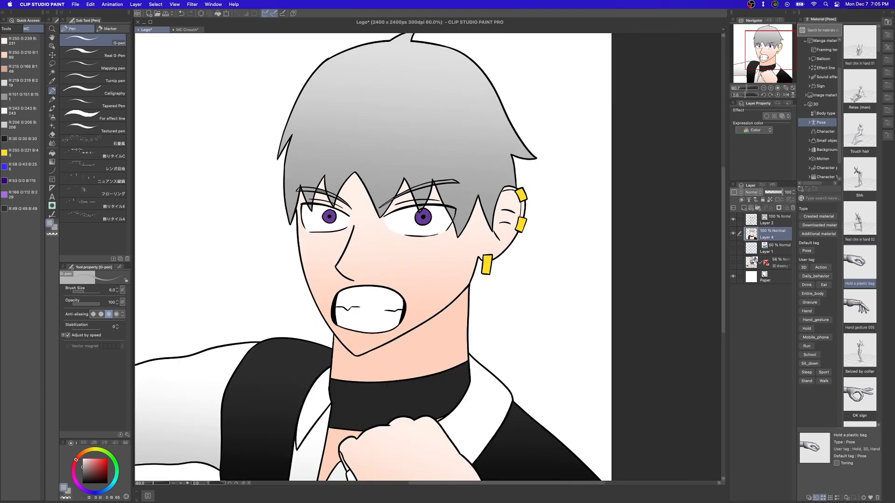
left_click(17, 196)
scroll(286, 262, "up", 5)
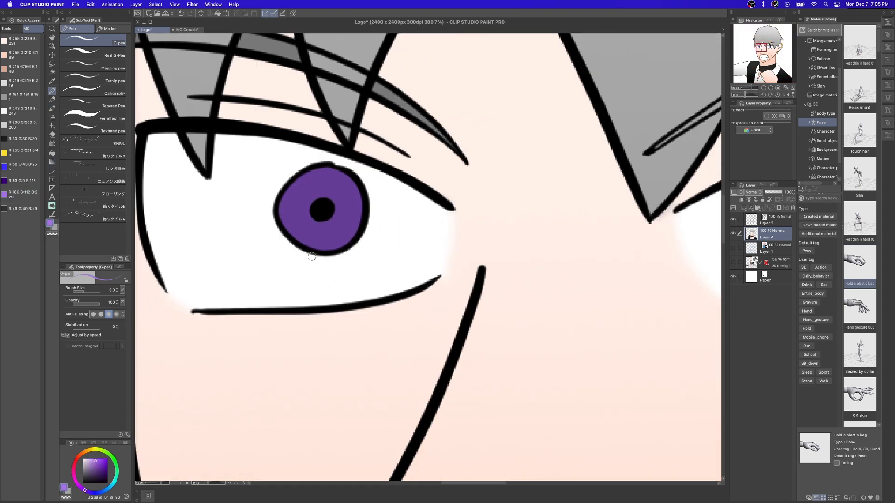
left_click_drag(294, 235, 350, 242)
left_click(52, 162)
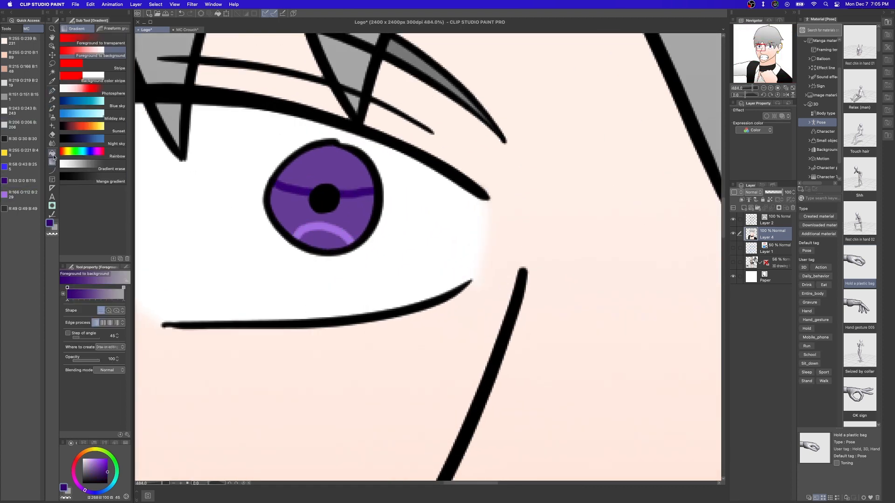
left_click(52, 153)
left_click(325, 166)
Draw the same light purple arc in the right-hand iris and fill its upper part with dark purple.
left_click(17, 195)
left_click(52, 91)
scroll(328, 200, "down", 10)
scroll(406, 237, "up", 10)
mouse_move(335, 238)
left_mouse_down()
mouse_move(383, 214)
mouse_move(406, 237)
left_mouse_up()
scroll(359, 233, "down", 3)
scroll(364, 184, "down", 3)
key("g")
left_click(362, 182)
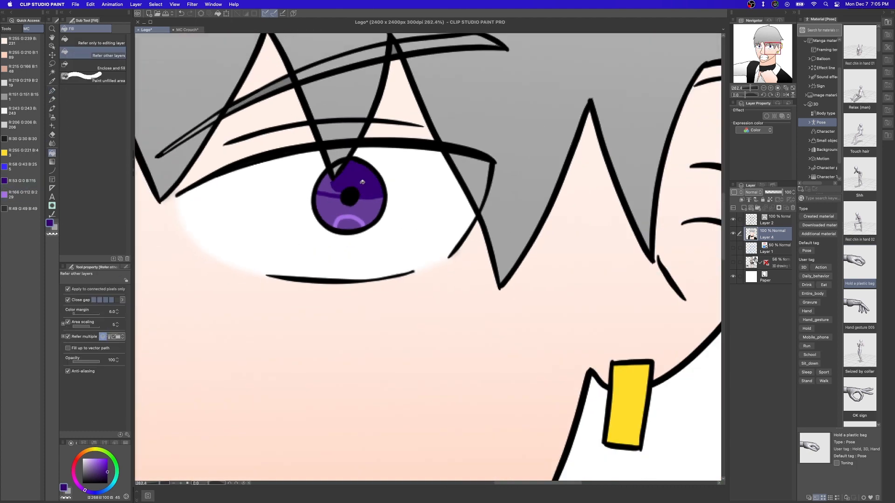
Paint the area beneath the arcs in both irises solid light purple with the pen.
mouse_move(351, 224)
left_mouse_down()
mouse_move(491, 190)
mouse_move(523, 200)
left_mouse_up()
key("p")
scroll(499, 215, "up", 5)
scroll(513, 201, "down", 5)
left_click_drag(335, 201, 601, 189)
scroll(368, 186, "up", 3)
Blur the boundaries between the dark, medium and light purple areas in both irises.
left_click(52, 143)
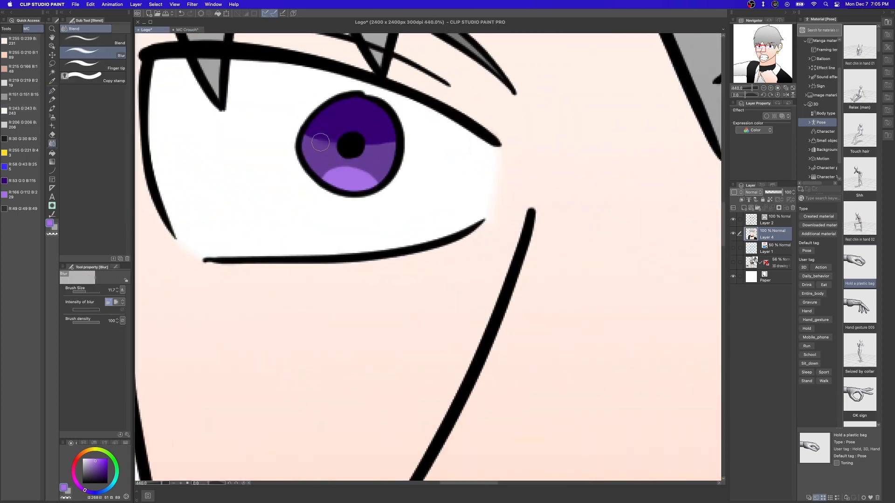
scroll(571, 184, "down", 3)
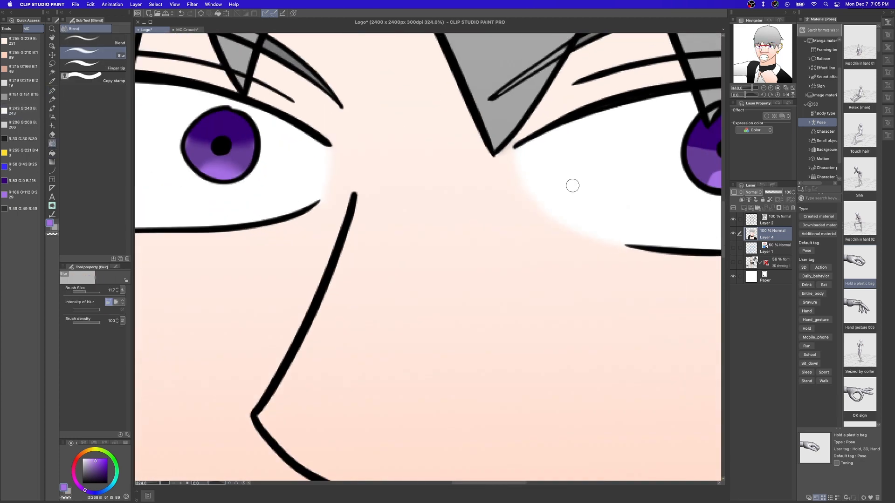
scroll(379, 180, "up", 5)
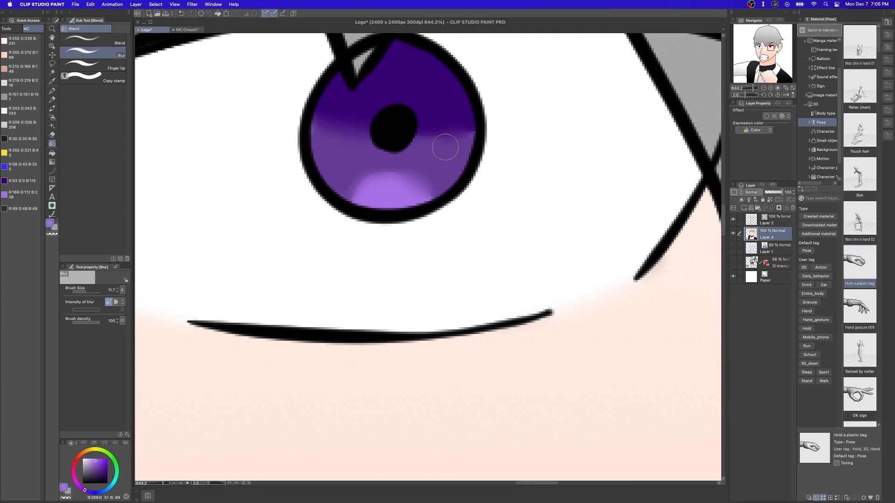
scroll(372, 184, "down", 3)
scroll(368, 182, "up", 4)
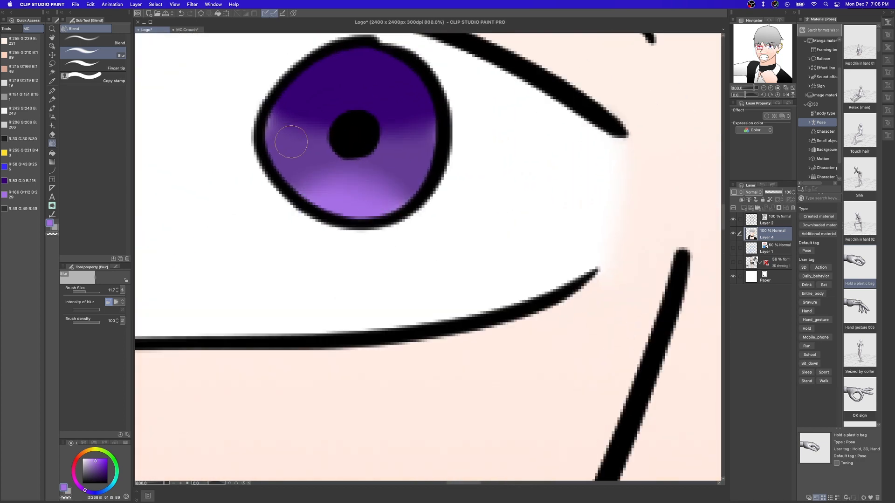
On the clipped Layer 3, pick a slightly more saturated pale skin tone as the pen colour for the facial shadows.
scroll(291, 142, "down", 10)
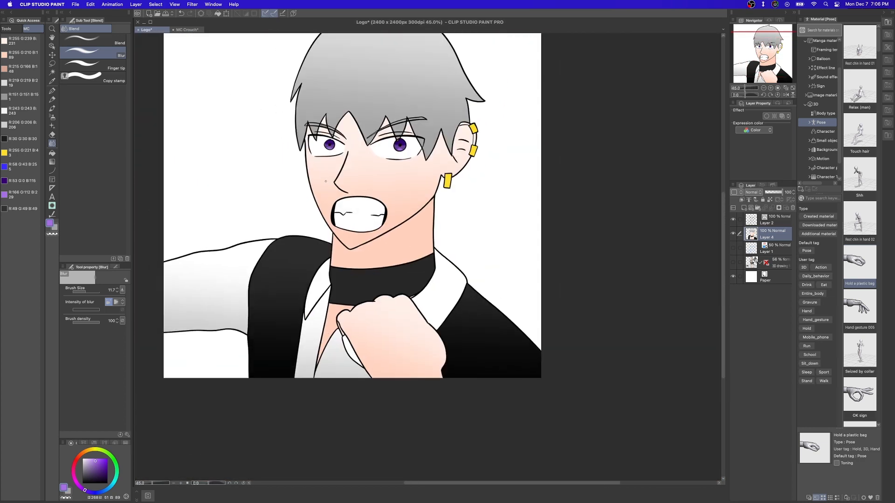
scroll(324, 184, "up", 1)
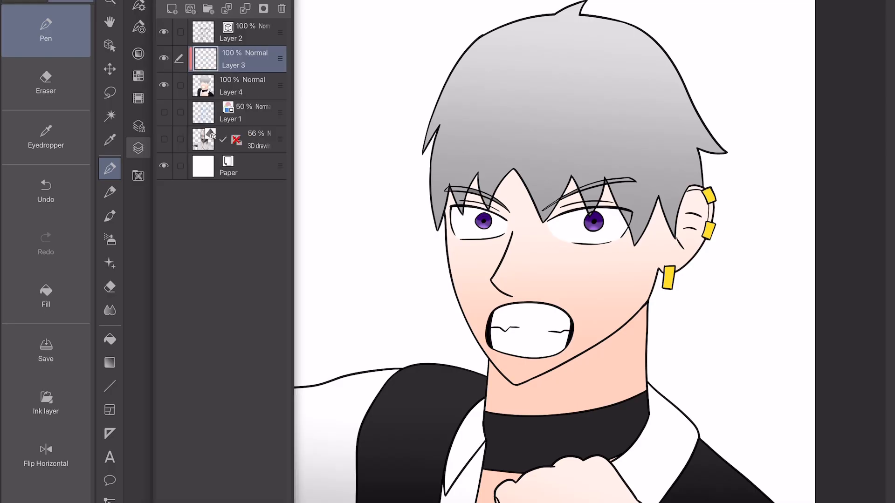
scroll(554, 252, "up", 5)
left_click(138, 148)
left_click(138, 53)
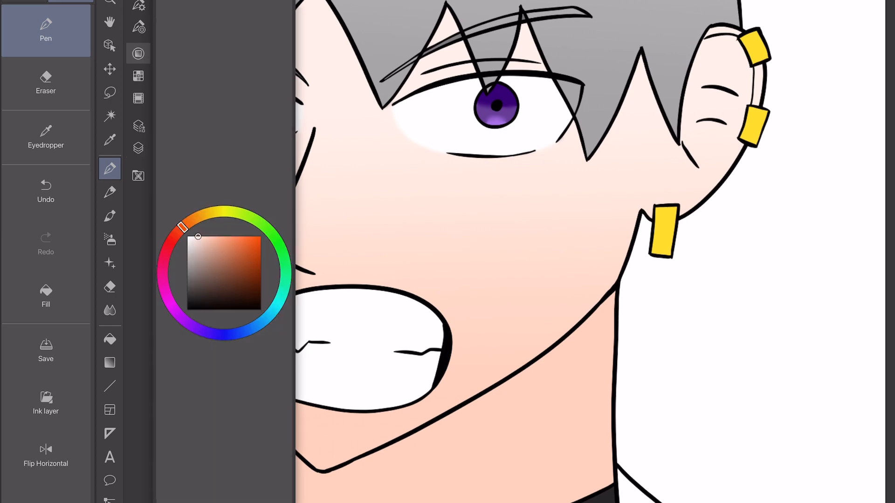
left_click(204, 242)
left_click(138, 53)
Outline the fringe's cast shadow on the forehead, following the hair points between the two eyes.
scroll(518, 252, "up", 2)
left_click_drag(422, 70, 423, 312)
key("ctrl+z")
scroll(518, 252, "up", 3)
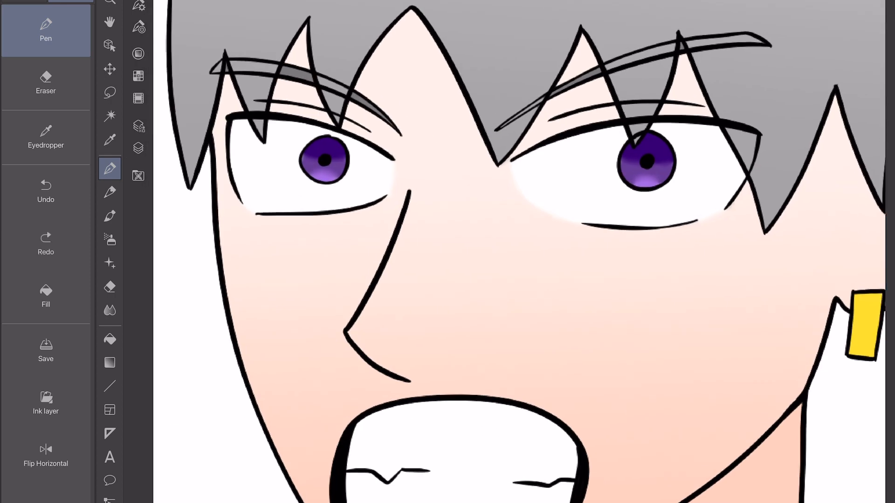
left_click_drag(360, 169, 348, 199)
scroll(518, 251, "up", 2)
key("ctrl+z")
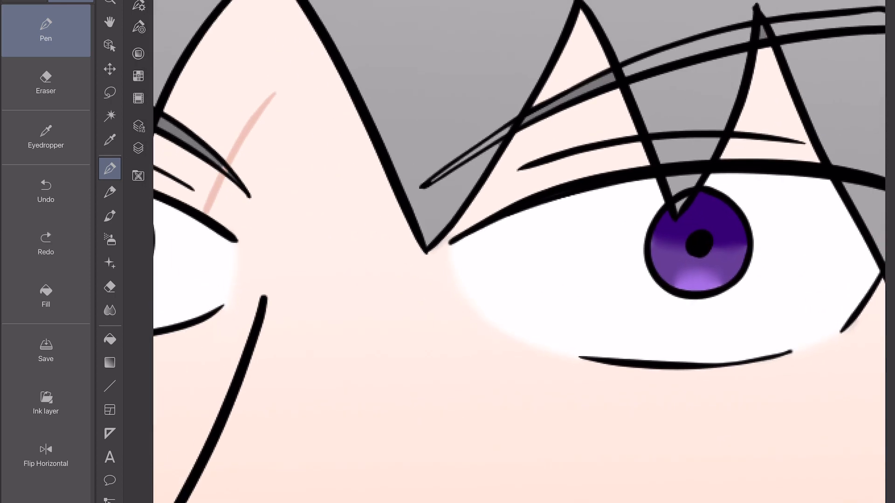
scroll(518, 251, "right", 10)
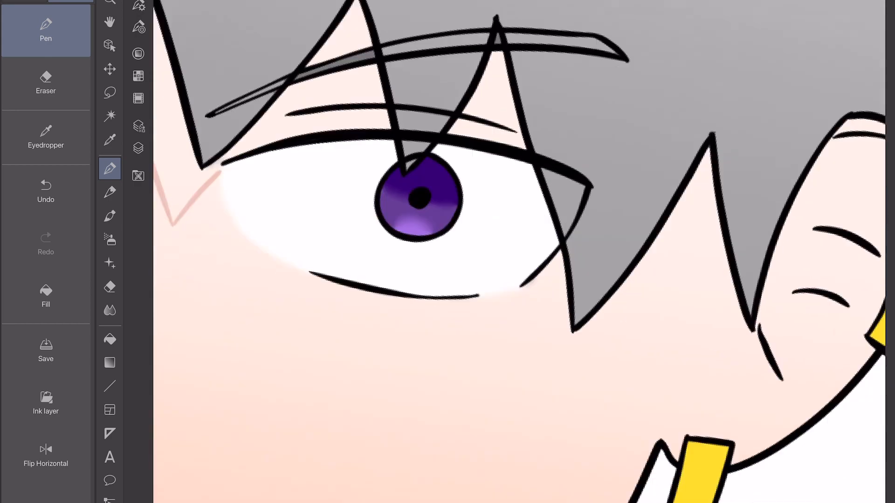
Outline the hair shadows beside the right-hand eye and on the ear, plus small shadows around the upper ear cuffs.
mouse_move(467, 260)
left_mouse_down()
mouse_move(472, 303)
mouse_move(597, 262)
mouse_move(683, 369)
left_mouse_up()
scroll(517, 251, "right", 5)
left_click_drag(468, 379, 596, 110)
scroll(517, 251, "up", 3)
scroll(518, 251, "up", 1)
mouse_move(467, 221)
left_mouse_down()
mouse_move(499, 216)
mouse_move(413, 93)
mouse_move(379, 254)
mouse_move(394, 265)
left_mouse_up()
With a darker reddish-brown skin tone, outline the jaw's cast shadow across the neck and fill it.
scroll(517, 251, "down", 5)
scroll(517, 252, "down", 5)
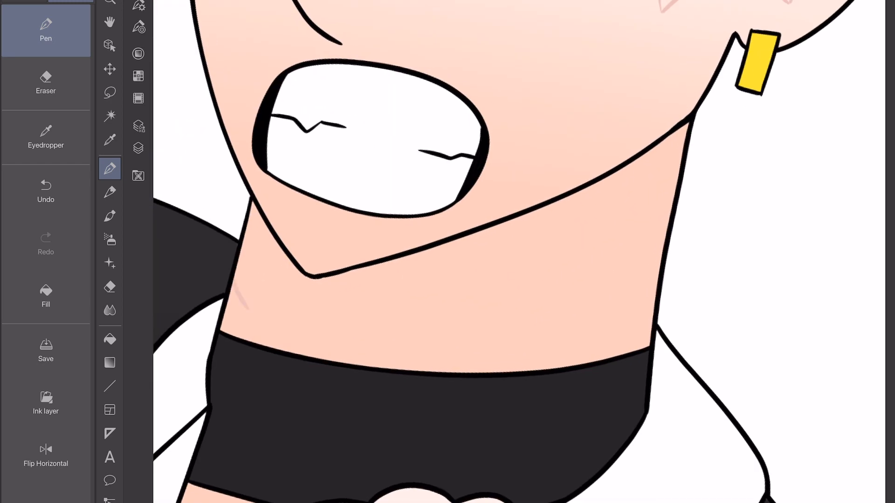
left_click(138, 53)
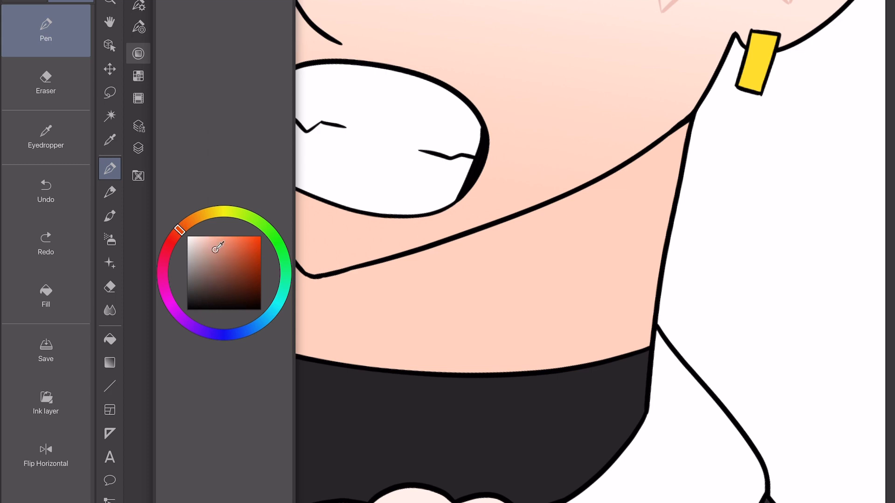
left_click(138, 53)
key("ctrl+z")
scroll(387, 245, "up", 2)
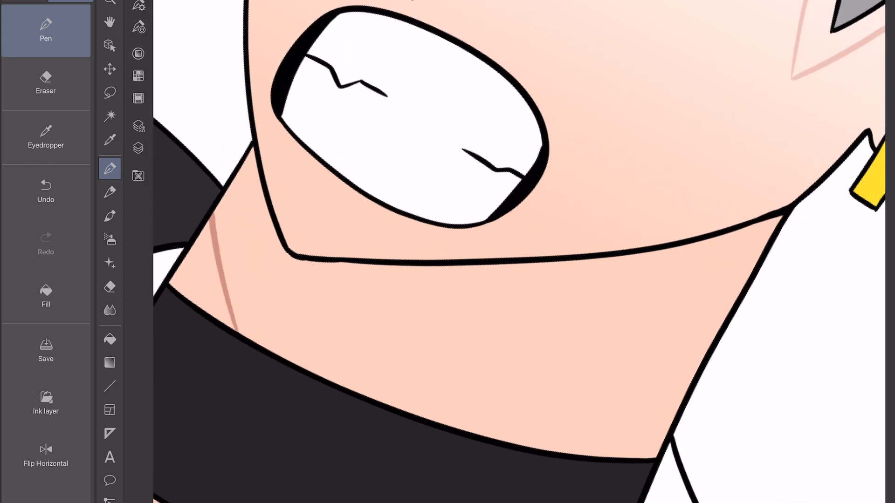
scroll(519, 252, "down", 2)
left_click_drag(442, 397, 662, 255)
left_click(46, 297)
left_click(457, 298)
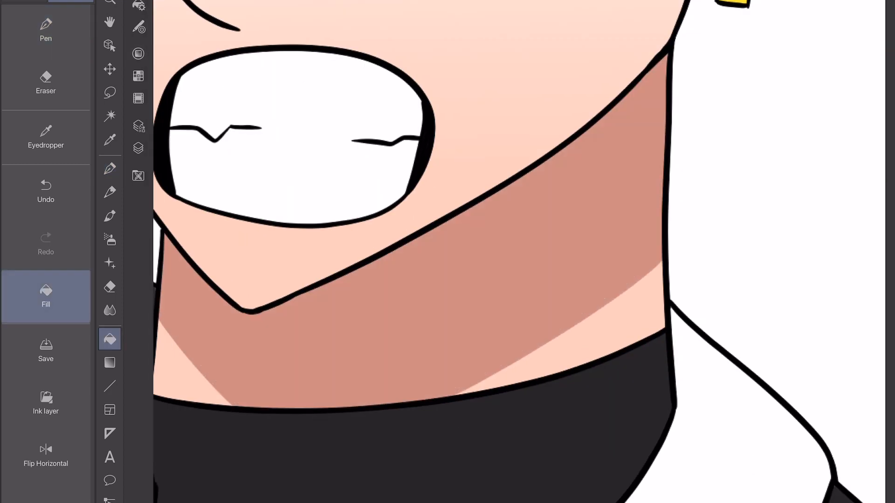
Fill the outlined fringe shadow between the eyes and above the left-hand eye with the muted pink shadow tone.
scroll(466, 251, "up", 5)
left_click_drag(438, 281, 402, 265)
left_click(409, 188)
left_click_drag(400, 193, 573, 203)
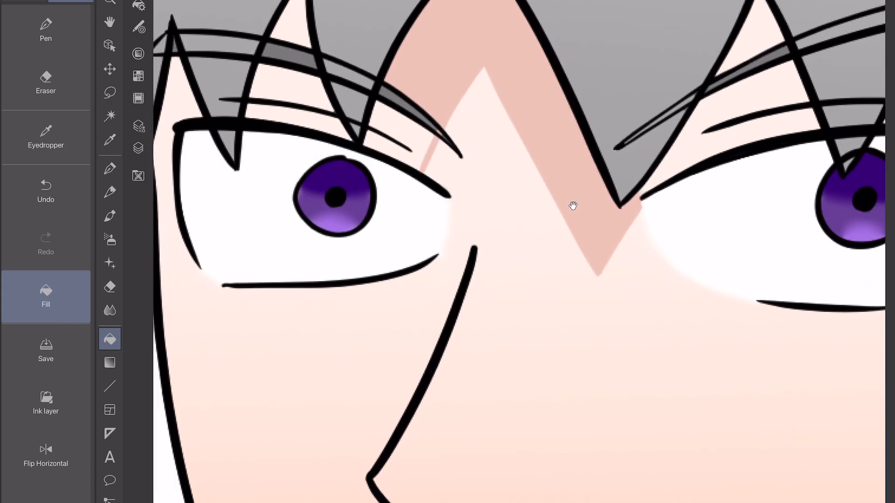
left_click(413, 140)
left_click(284, 86)
left_click(289, 114)
left_click_drag(401, 196, 547, 223)
Fill the narrow hair shadow between the left-hand eye and the edge of the face.
left_click(46, 31)
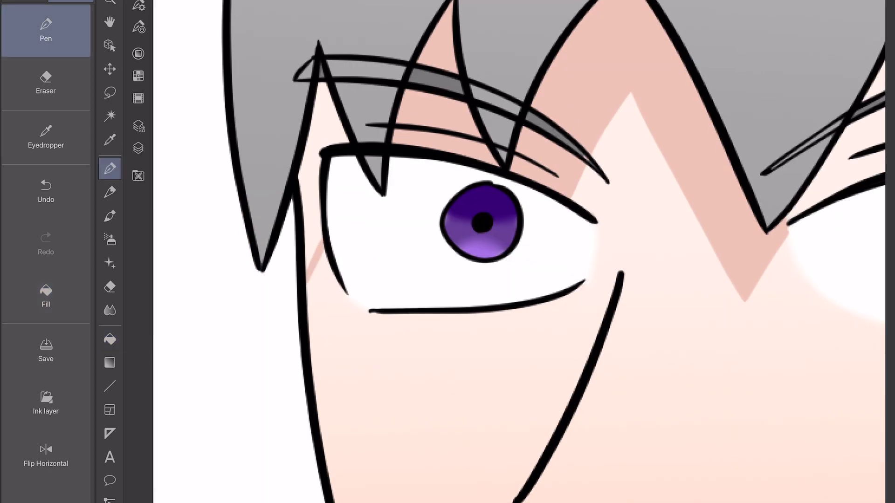
left_click(45, 83)
left_click(46, 296)
left_click(312, 191)
scroll(519, 252, "up", 5)
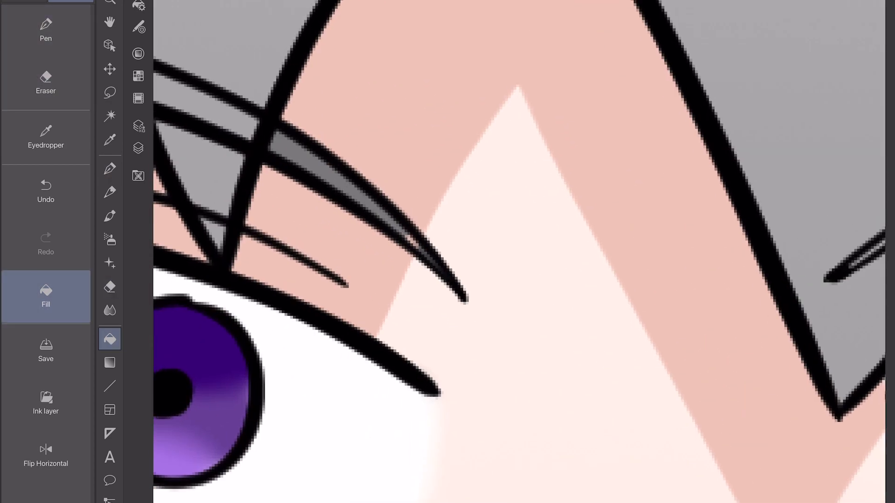
Set the pen's brush size to 8 and touch up the pink shadow around the left-hand eyebrow.
left_click(45, 30)
left_click(139, 5)
left_click(210, 4)
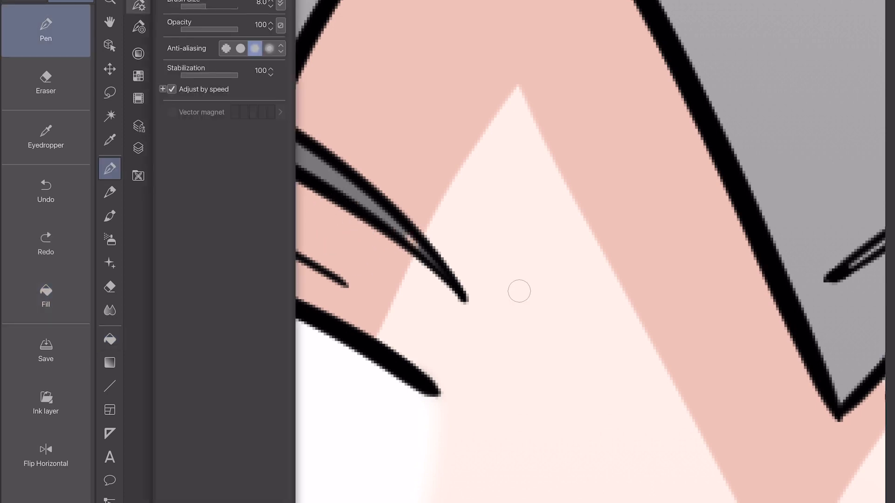
left_click(139, 5)
scroll(519, 252, "up", 3)
left_click_drag(401, 120, 394, 145)
Fill the skin gaps between the hair strands above the right-hand eye with the pink shadow tone.
scroll(519, 252, "down", 3)
scroll(519, 252, "down", 4)
left_click_drag(621, 143, 403, 265)
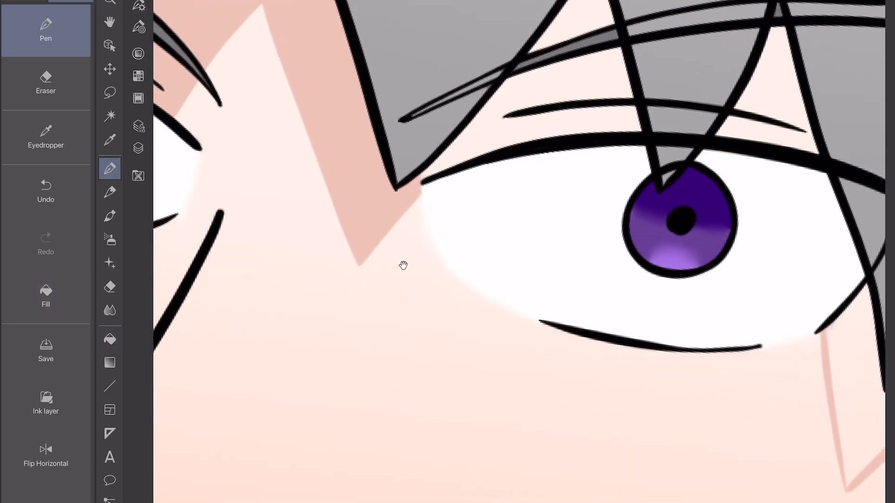
left_click(46, 296)
left_click(554, 89)
mouse_move(581, 224)
left_mouse_down()
mouse_move(550, 236)
mouse_move(447, 321)
left_mouse_up()
left_click(454, 109)
left_click(615, 236)
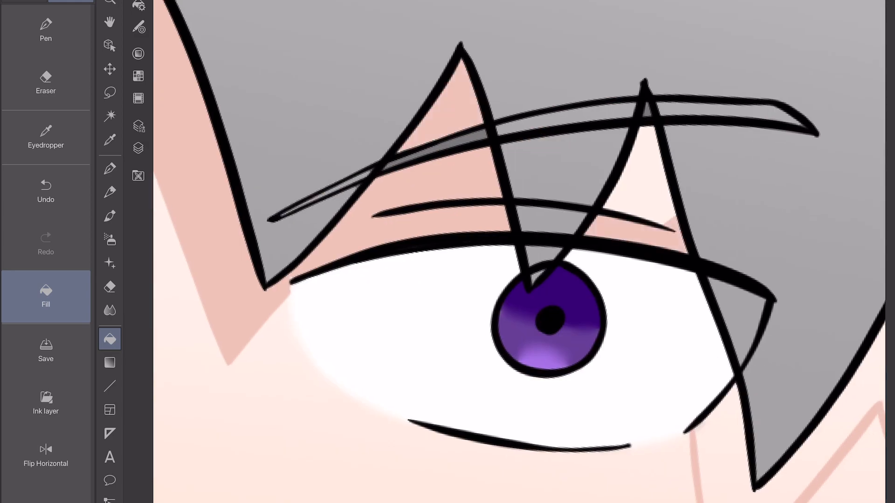
left_click(647, 186)
Fill the outlined hair shadows on the temple beside the right-hand eye and along the ear.
left_click_drag(791, 354, 438, 191)
left_click(435, 330)
left_click(694, 186)
left_click(768, 49)
left_click_drag(559, 251, 511, 259)
left_click(46, 31)
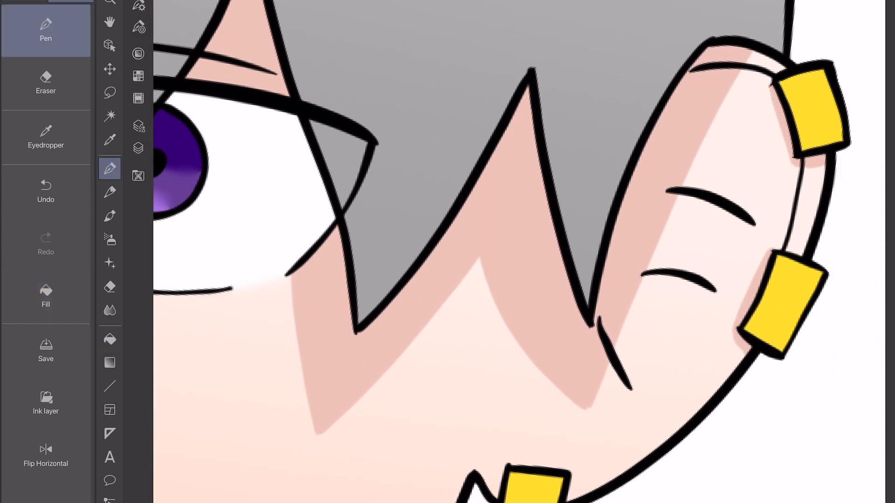
scroll(519, 251, "up", 4)
scroll(505, 190, "down", 3)
left_click_drag(454, 291, 362, 418)
scroll(519, 251, "down", 5)
key("ctrl+z")
scroll(519, 252, "down", 3)
scroll(519, 251, "up", 2)
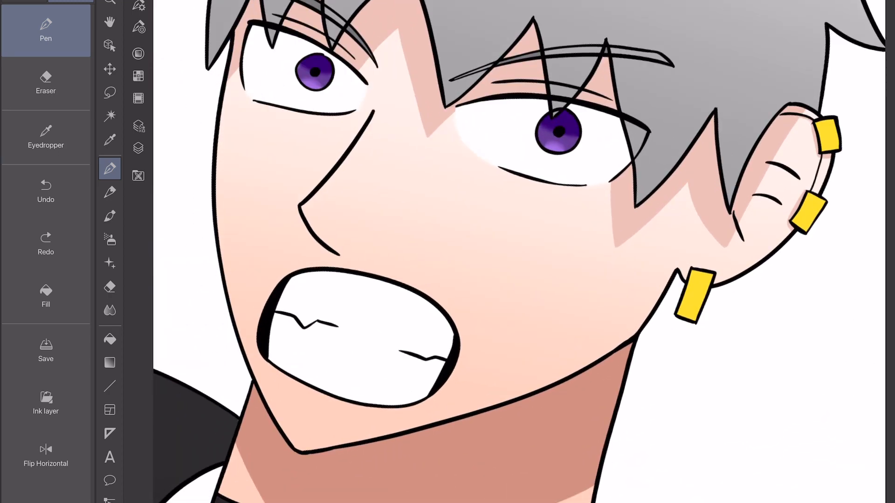
Thin the outer edge of the mouth's black left-hand corner with the eraser.
scroll(431, 358, "up", 2)
left_click_drag(221, 279, 230, 380)
left_click(138, 148)
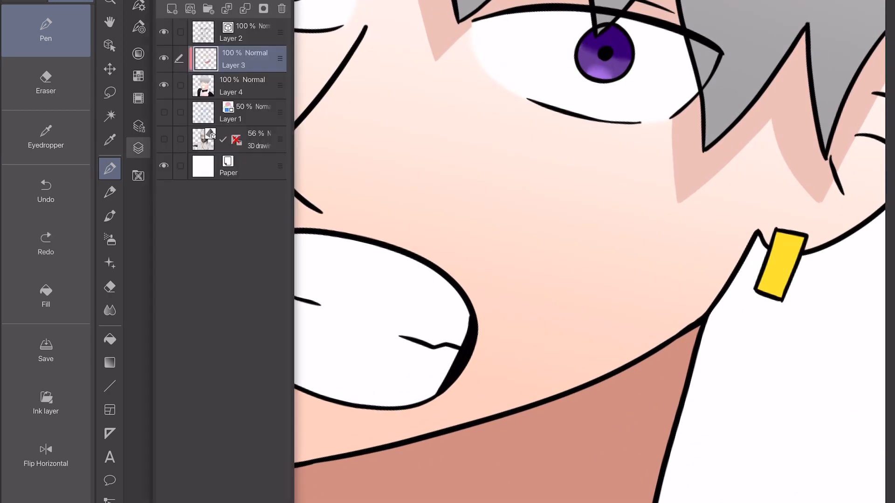
left_click(45, 83)
left_click(139, 6)
scroll(345, 320, "up", 4)
left_click(242, 230)
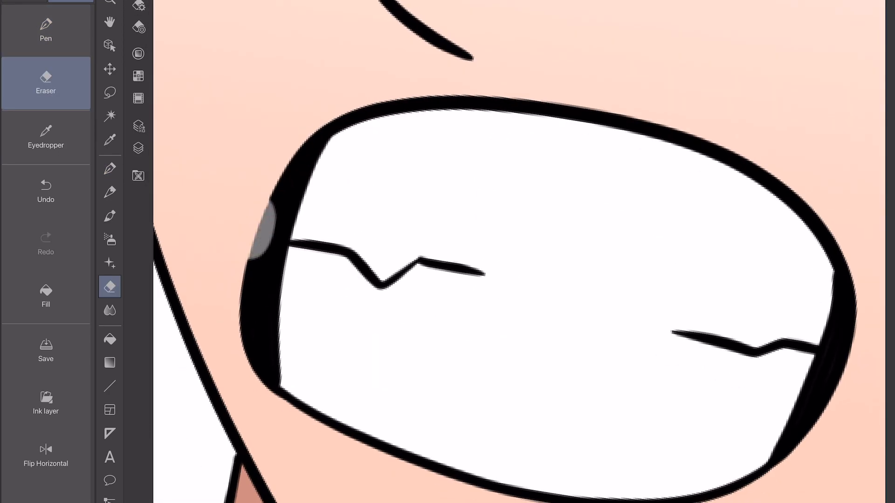
key("ctrl+z")
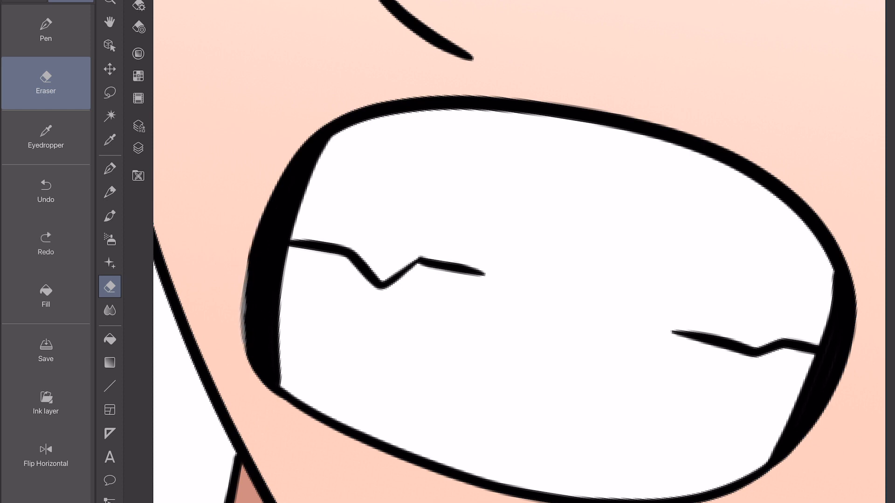
scroll(245, 330, "up", 1)
left_click_drag(236, 277, 242, 215)
left_click(46, 30)
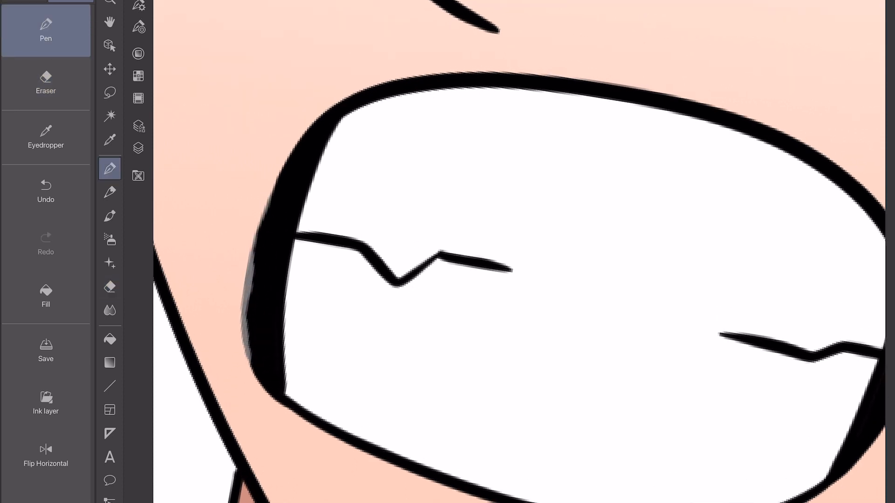
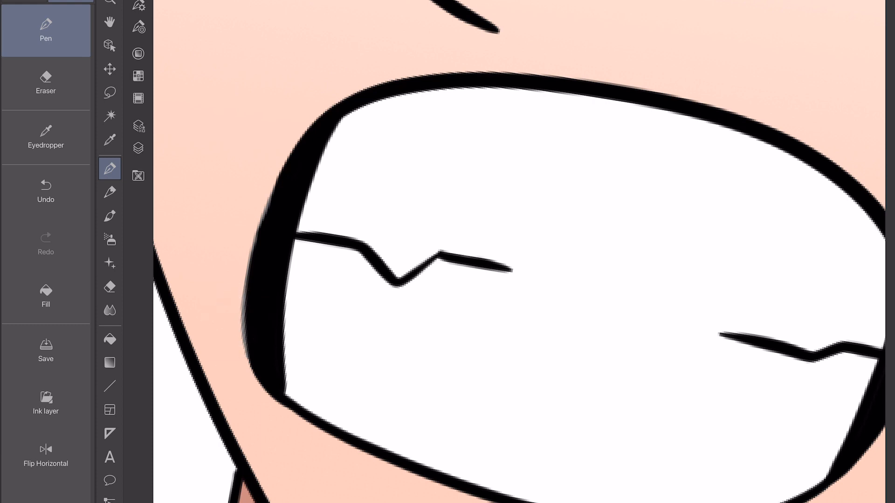
Clean up the blurred outer edge of the mouth's black left-hand corner with the pen.
left_click(139, 148)
left_click(242, 87)
left_click(138, 148)
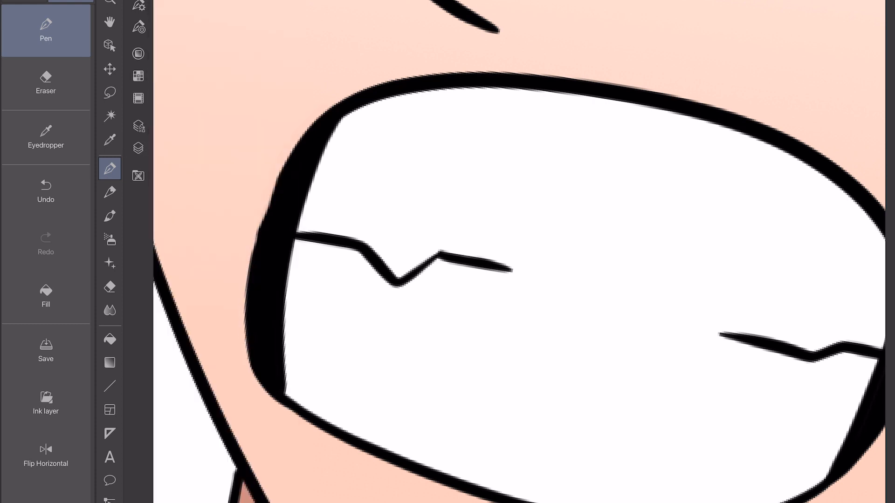
left_click(276, 306)
key("ctrl+z")
left_click(139, 148)
left_click(242, 33)
left_click(138, 148)
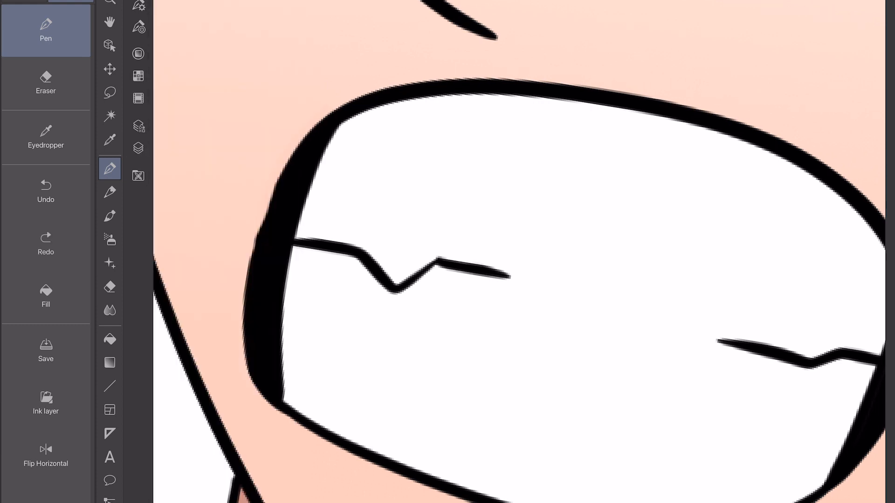
left_click_drag(308, 133, 292, 151)
mouse_move(509, 278)
left_mouse_down()
mouse_move(340, 206)
mouse_move(484, 163)
left_mouse_up()
scroll(519, 251, "down", 4)
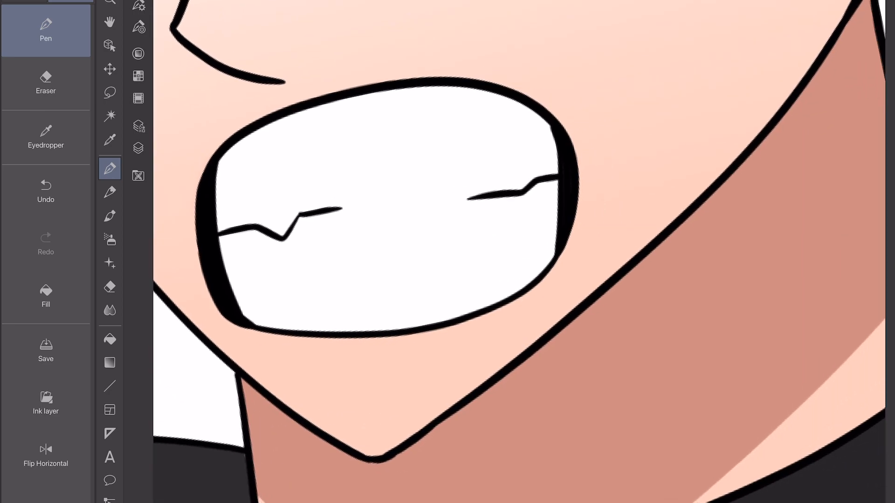
scroll(519, 252, "down", 5)
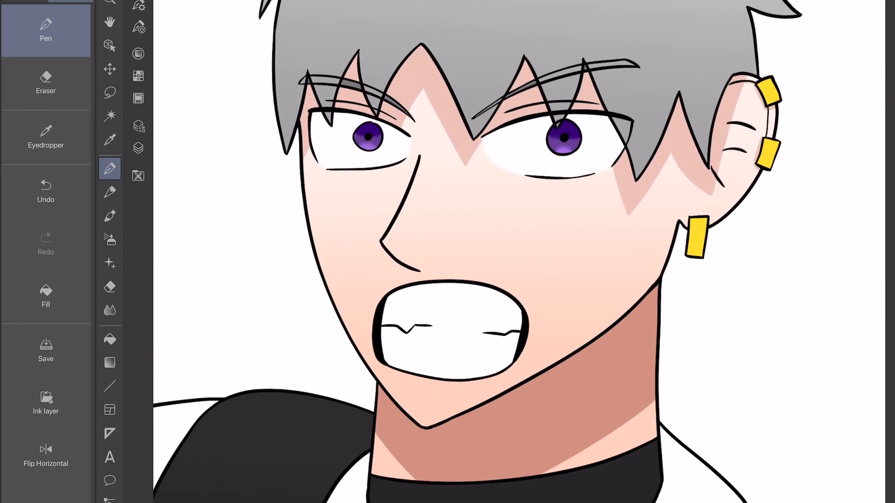
Set the pen to black and outline the chin's cast shadow on the dark neck band on the shadow layer.
left_click(138, 148)
left_click(238, 59)
left_click(138, 148)
left_click_drag(519, 373, 478, 112)
left_click(461, 259)
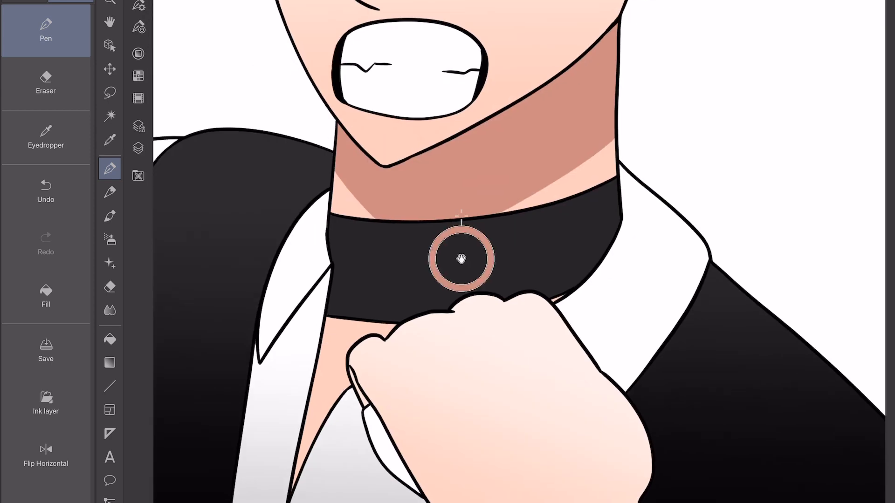
left_click(138, 148)
left_click(138, 53)
left_click(187, 309)
left_click(139, 53)
scroll(519, 252, "up", 5)
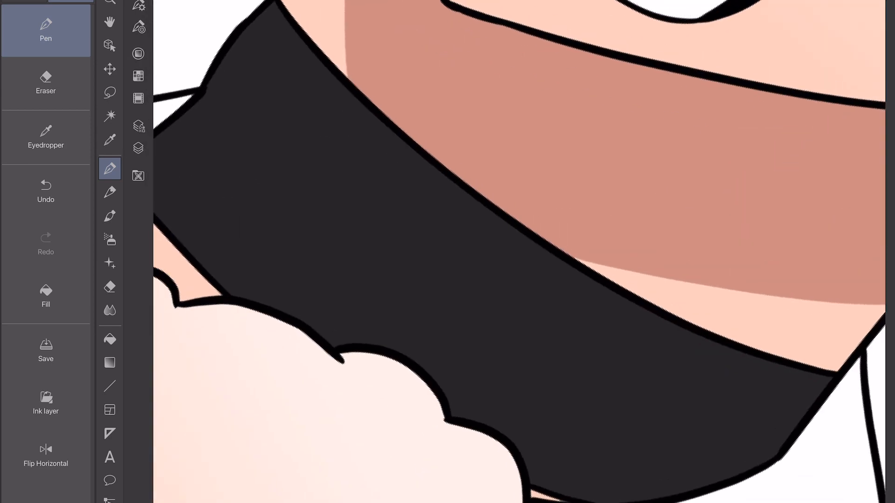
left_click_drag(348, 108, 350, 159)
scroll(519, 252, "down", 4)
scroll(519, 252, "up", 4)
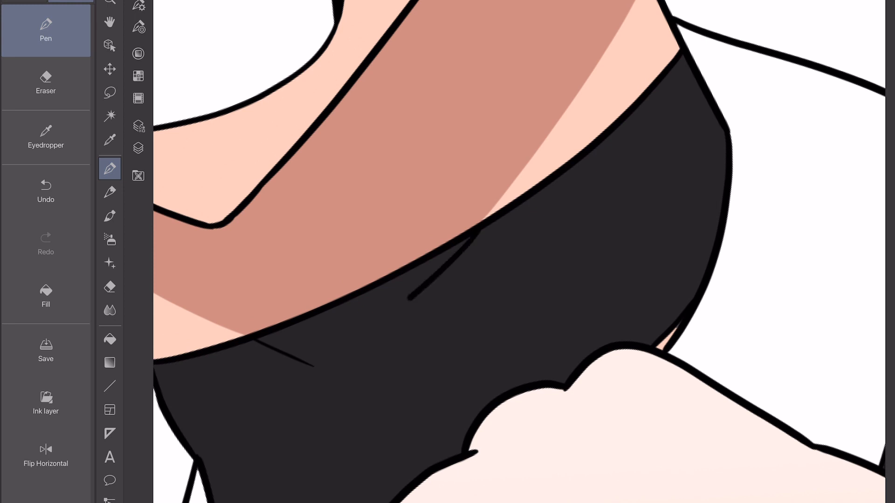
key("ctrl+z")
key("ctrl+z")
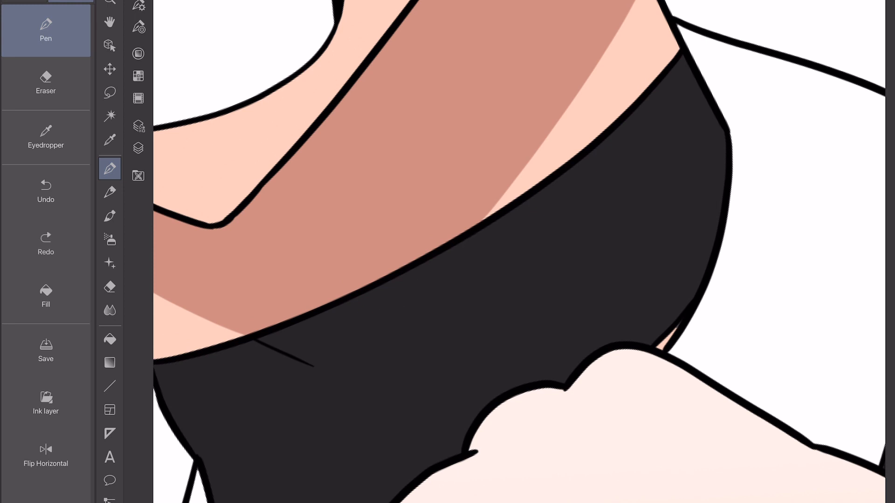
Fill the outlined chin shadow on the neck band with black and smooth its edges with the blend tool.
scroll(519, 252, "up", 2)
key("g")
left_click(431, 200)
key("p")
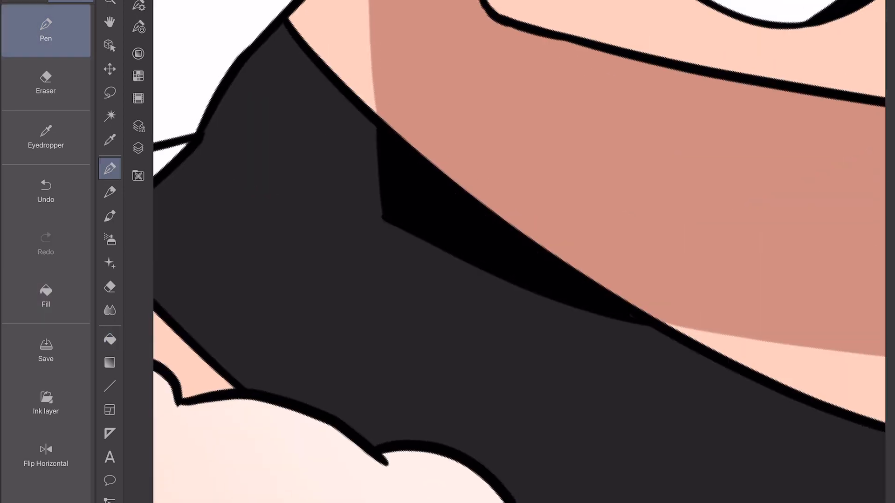
scroll(466, 187, "up", 4)
key("j")
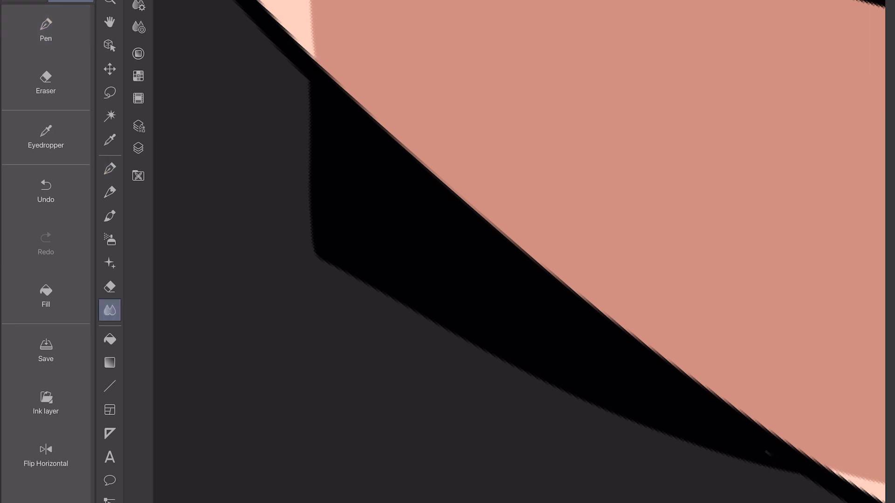
scroll(519, 252, "down", 1)
scroll(519, 251, "down", 5)
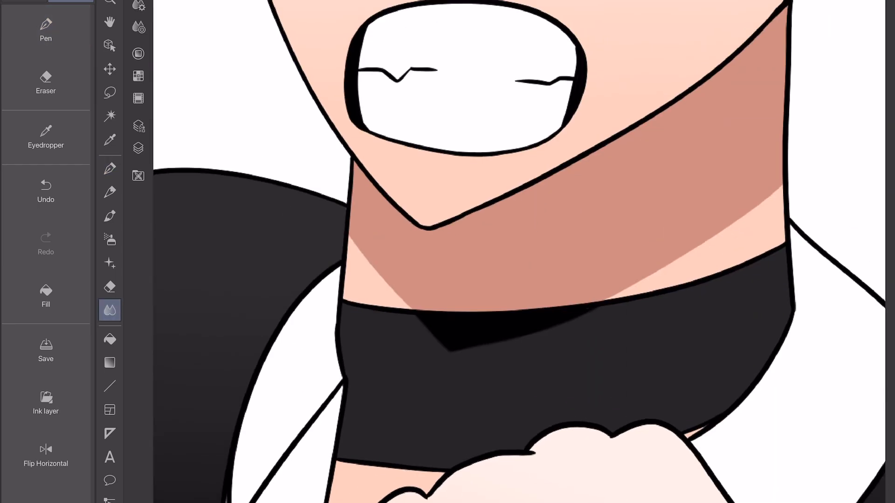
Set the pen to light grey and outline the collar point's cast shadow on the left-hand shirt panel.
left_click(139, 53)
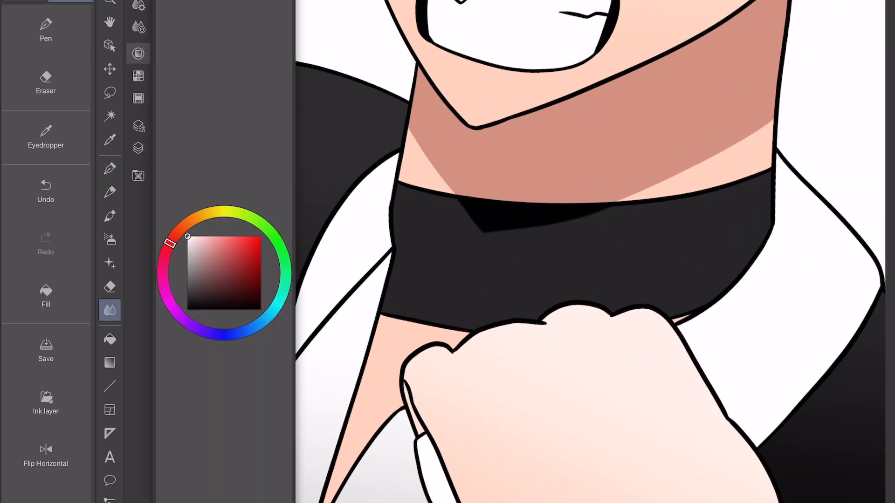
left_click(46, 31)
scroll(492, 180, "up", 3)
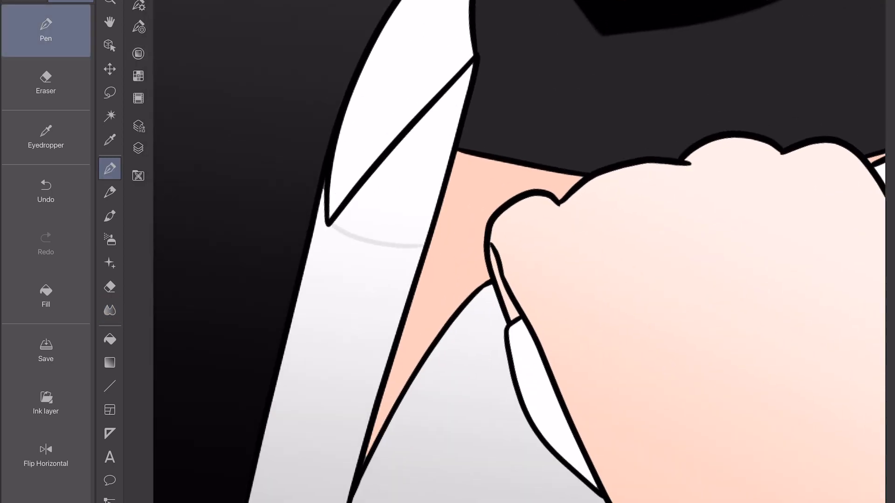
key("ctrl+z")
left_click(139, 54)
left_click(187, 252)
left_click(138, 53)
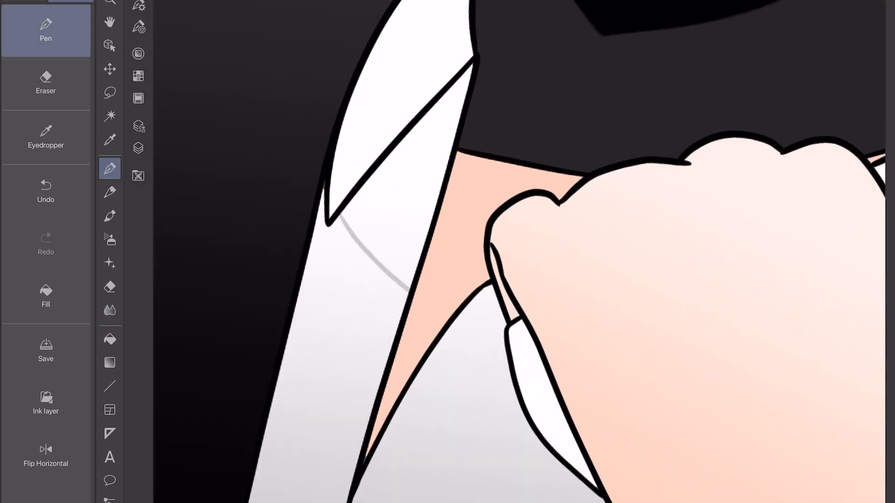
scroll(519, 251, "down", 5)
scroll(519, 251, "up", 2)
scroll(519, 252, "down", 3)
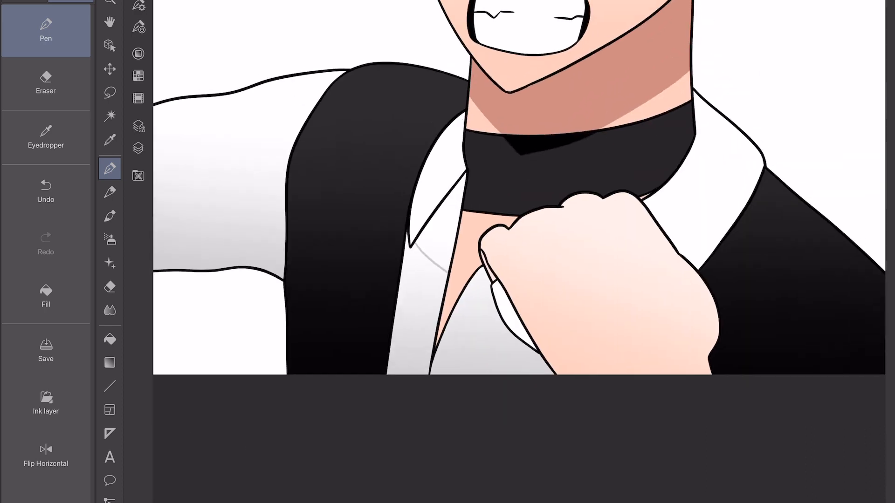
Fill the shirt shadows below the collar and beside the fist with light grey, touching up the leftover gaps.
scroll(519, 251, "up", 4)
left_click(46, 297)
left_click(295, 154)
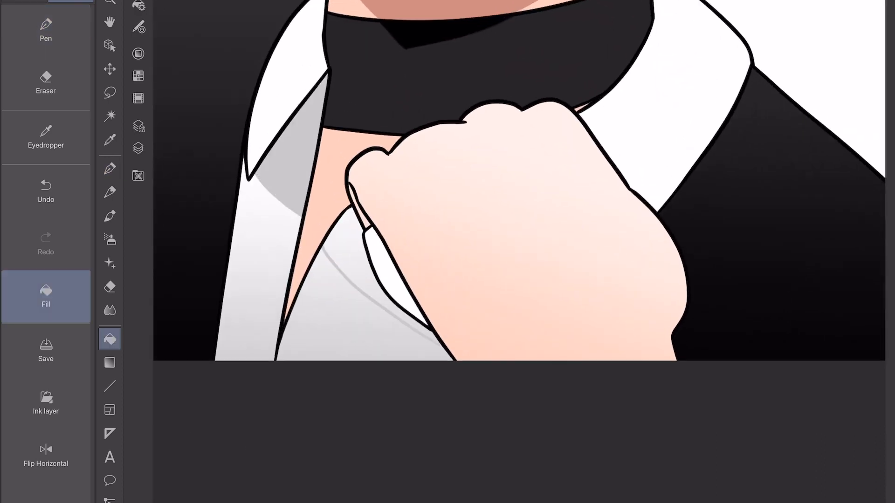
left_click(350, 254)
left_click(46, 31)
scroll(392, 228, "up", 5)
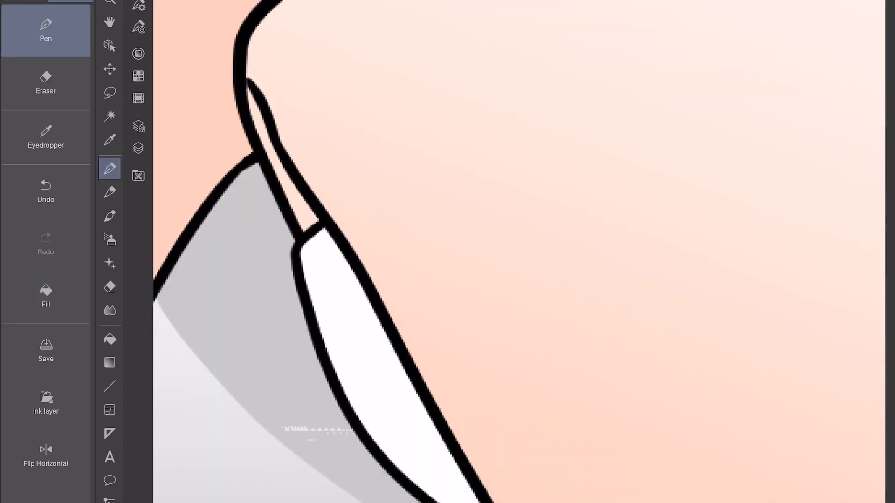
scroll(519, 252, "down", 5)
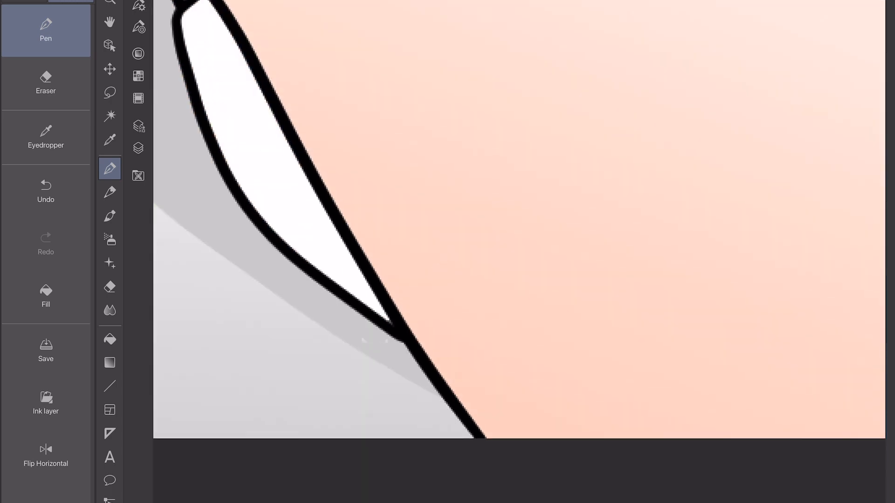
scroll(519, 220, "down", 10)
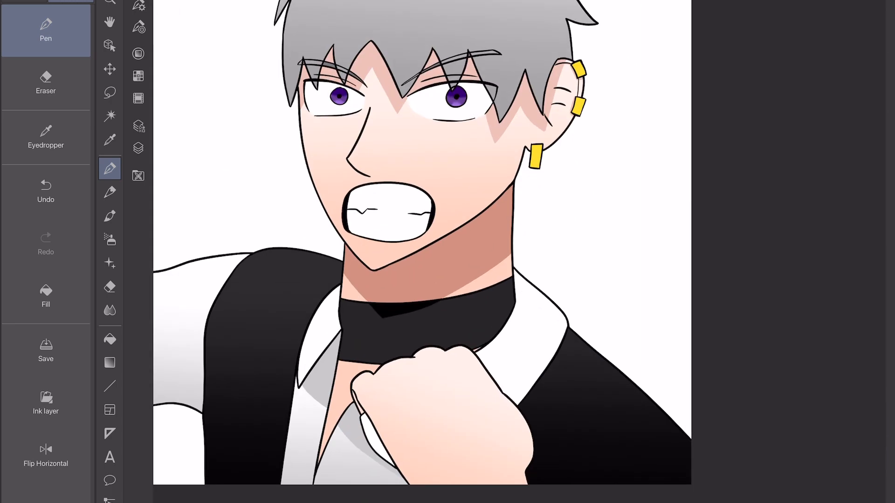
Set the pen's brush size to 17 and its colour to a near-white grey.
left_click_drag(422, 163, 379, 330)
left_click(138, 53)
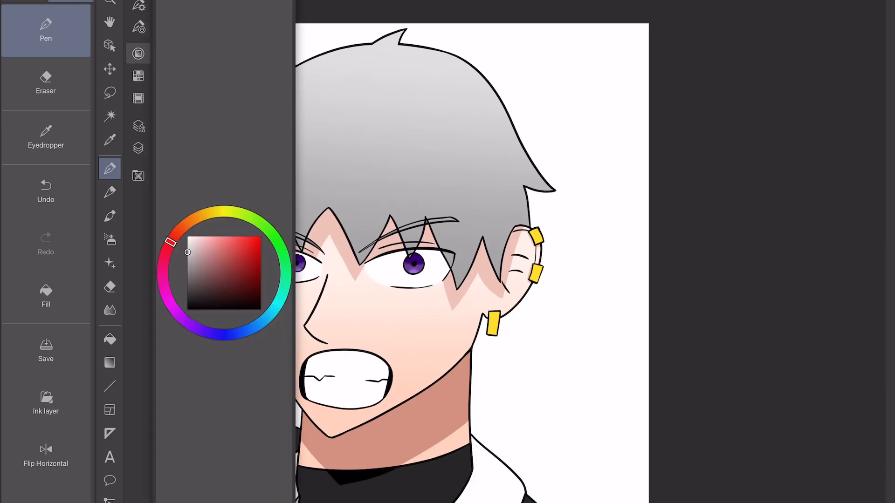
left_click(139, 5)
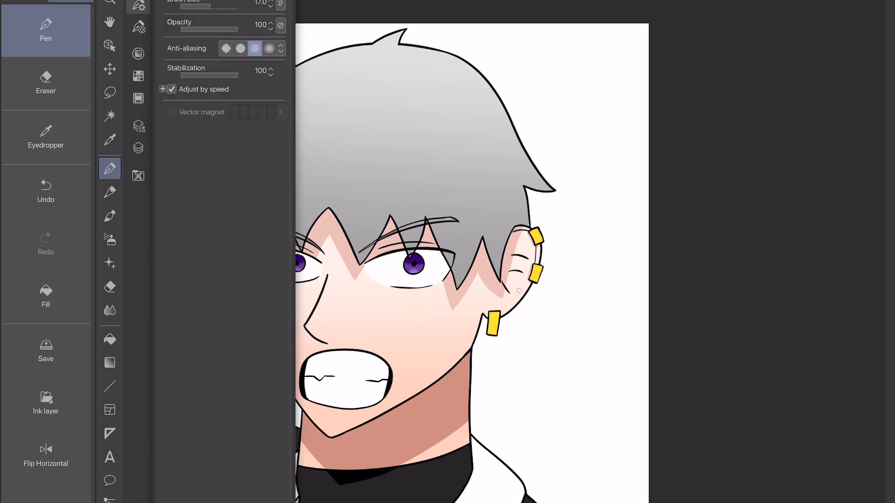
left_click(139, 6)
scroll(485, 242, "up", 5)
left_click_drag(268, 73, 237, 192)
left_click_drag(303, 69, 244, 190)
key("ctrl+z")
key("ctrl+z")
scroll(485, 243, "down", 3)
mouse_move(298, 262)
left_mouse_down()
mouse_move(479, 169)
mouse_move(665, 39)
left_mouse_up()
scroll(485, 242, "down", 2)
key("ctrl+z")
mouse_move(329, 335)
left_mouse_down()
mouse_move(587, 122)
mouse_move(567, 136)
left_mouse_up()
key("ctrl+z")
key("ctrl+z")
Draw a curved near-white highlight line across the hair and erase its middle part to leave two segments.
left_click_drag(321, 315, 560, 110)
scroll(517, 251, "up", 2)
key("e")
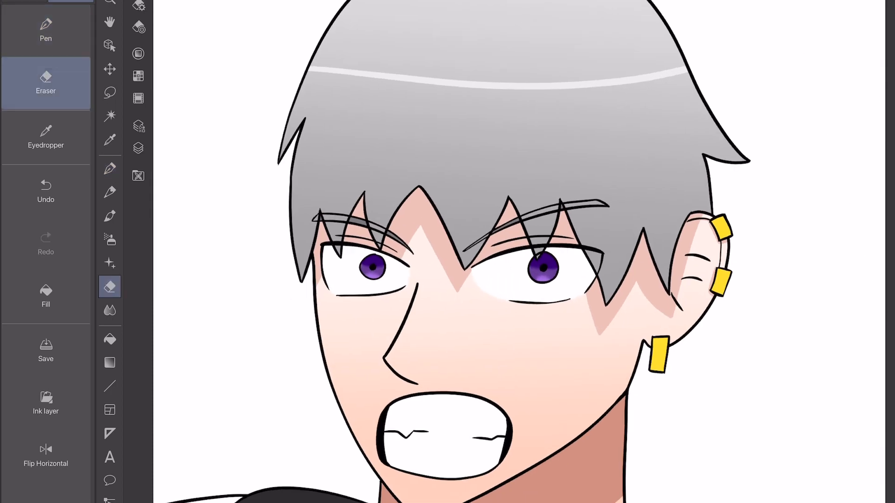
left_click(498, 100)
key("p")
scroll(561, 109, "up", 2)
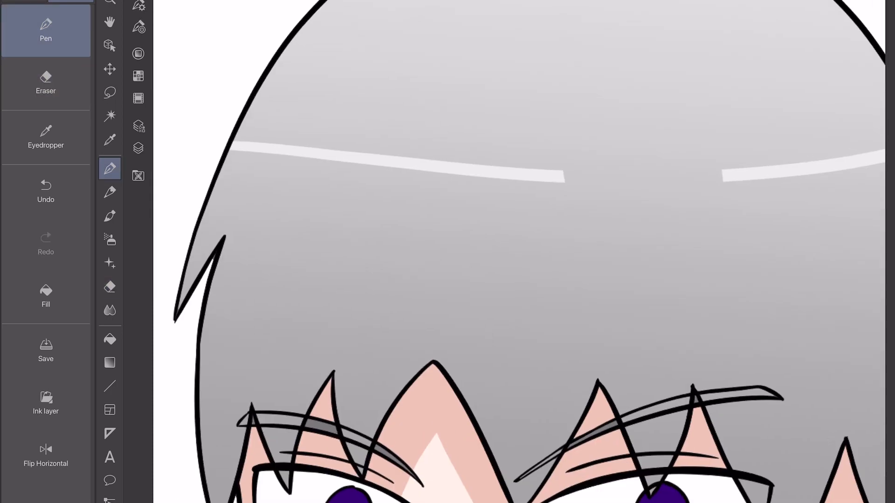
Widen the hair highlight lines with zigzag strokes and fill the left-hand one into a solid jagged band.
mouse_move(207, 208)
left_mouse_down()
mouse_move(264, 117)
mouse_move(448, 131)
mouse_move(494, 219)
mouse_move(564, 136)
mouse_move(563, 216)
left_mouse_up()
left_click_drag(606, 252, 432, 244)
mouse_move(540, 194)
left_mouse_down()
mouse_move(643, 179)
mouse_move(668, 119)
mouse_move(708, 189)
mouse_move(713, 112)
mouse_move(746, 175)
mouse_move(758, 158)
left_mouse_up()
left_click_drag(373, 252, 565, 262)
mouse_move(239, 188)
left_mouse_down()
mouse_move(283, 109)
mouse_move(303, 198)
left_mouse_up()
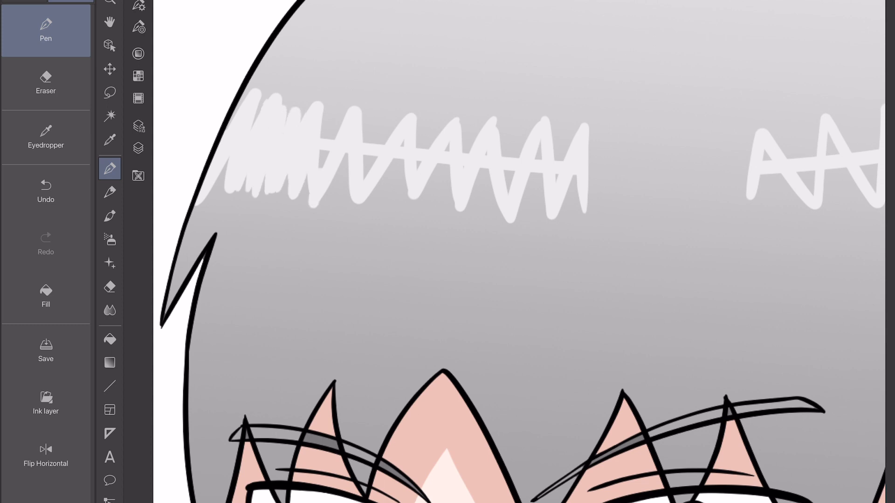
mouse_move(326, 106)
left_mouse_down()
mouse_move(379, 115)
mouse_move(356, 198)
mouse_move(391, 202)
mouse_move(419, 161)
mouse_move(387, 119)
mouse_move(428, 136)
mouse_move(459, 112)
left_mouse_up()
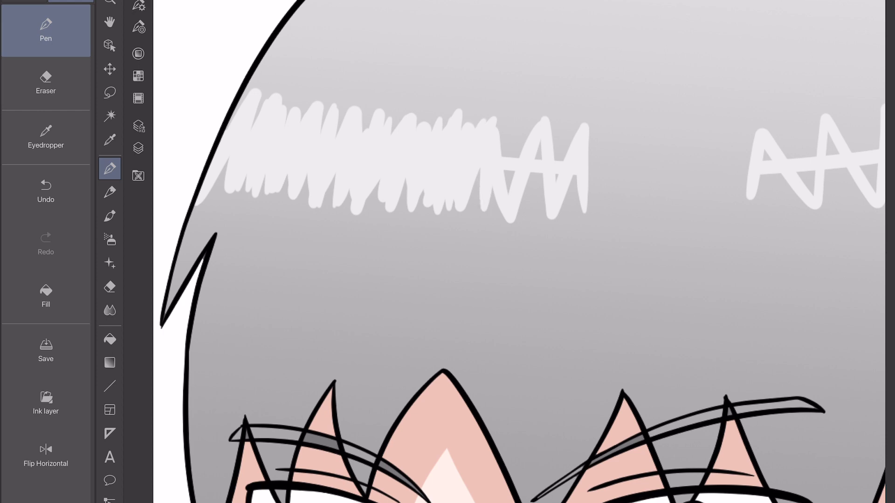
mouse_move(524, 216)
left_mouse_down()
mouse_move(570, 135)
mouse_move(597, 133)
left_mouse_up()
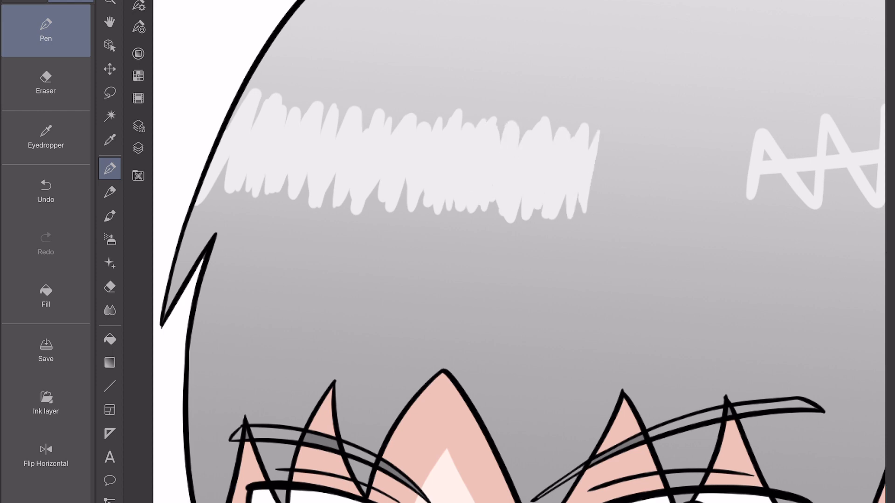
Fill the right-hand hair highlight into a solid jagged band with dense zigzag strokes.
left_click_drag(606, 233, 429, 245)
mouse_move(583, 145)
left_mouse_down()
mouse_move(606, 226)
mouse_move(639, 139)
mouse_move(675, 214)
left_mouse_up()
left_click_drag(681, 145, 700, 219)
left_click_drag(653, 233, 434, 267)
mouse_move(483, 163)
left_mouse_down()
mouse_move(511, 242)
mouse_move(591, 230)
left_mouse_up()
scroll(519, 252, "down", 5)
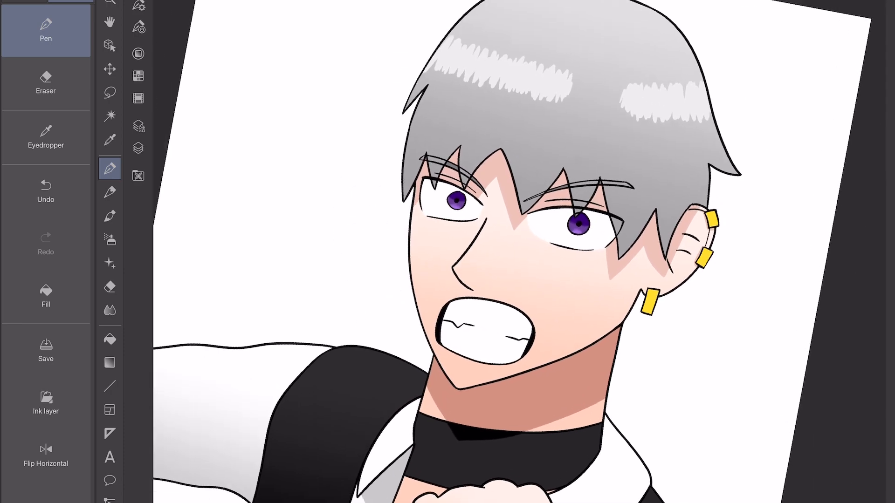
Add a new layer and place it above Layer 2 at the top of the stack.
left_click(138, 149)
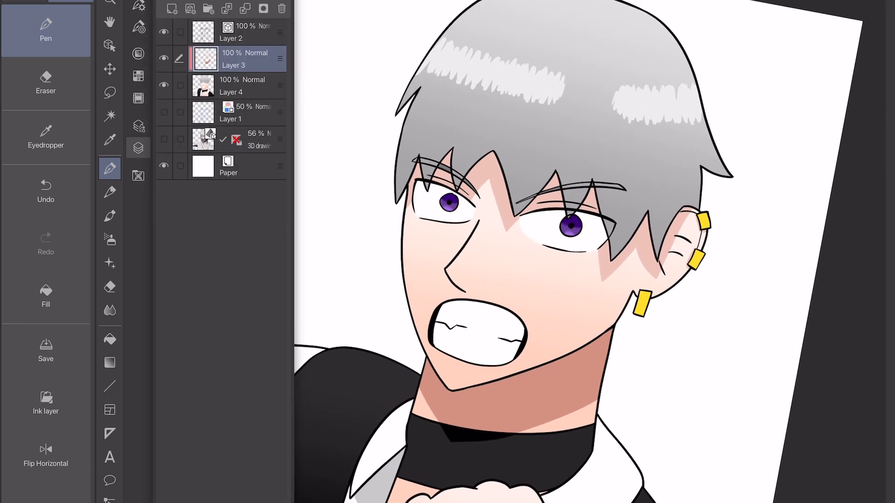
left_click(172, 9)
left_click_drag(280, 59, 279, 32)
Set the pen to light grey with a smaller brush size and make Layer 3 the active layer.
left_click(138, 54)
left_click(188, 238)
left_click(138, 5)
left_click(193, 6)
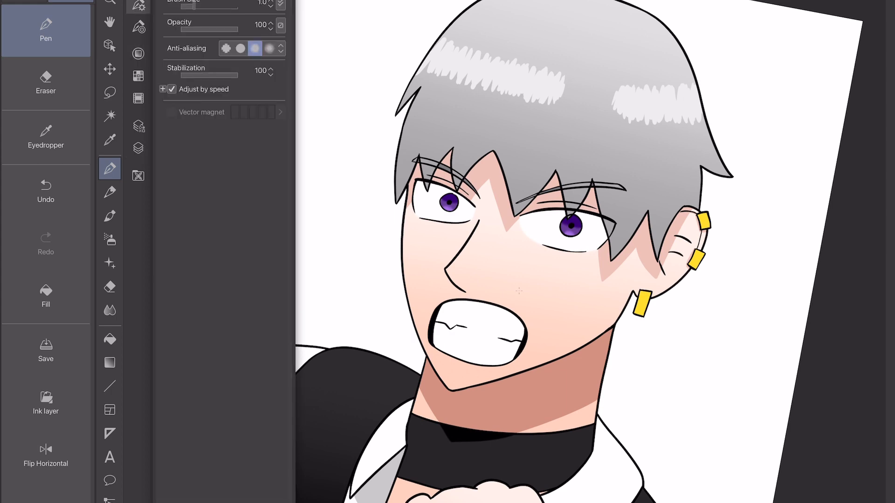
scroll(520, 252, "down", 2)
left_click(138, 148)
left_click(252, 86)
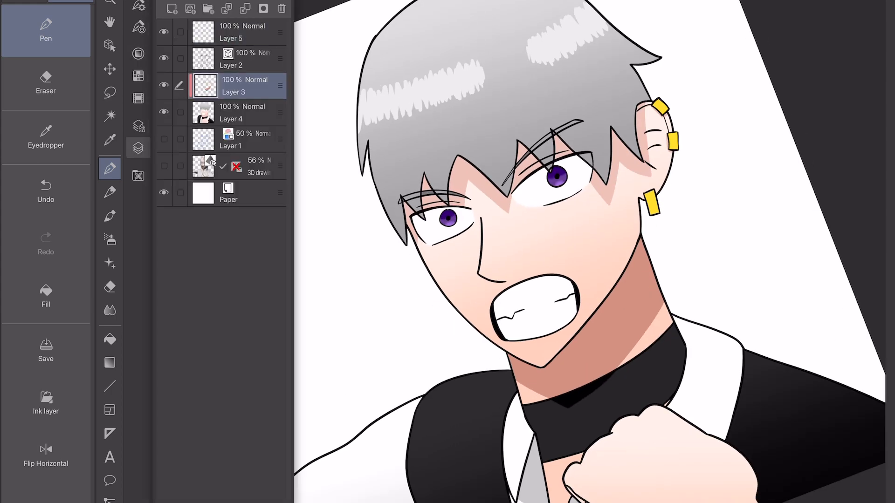
left_click(544, 455)
Outline the cast shadow under the right-hand eye's upper lid and along its outer corner in light grey.
scroll(557, 177, "up", 6)
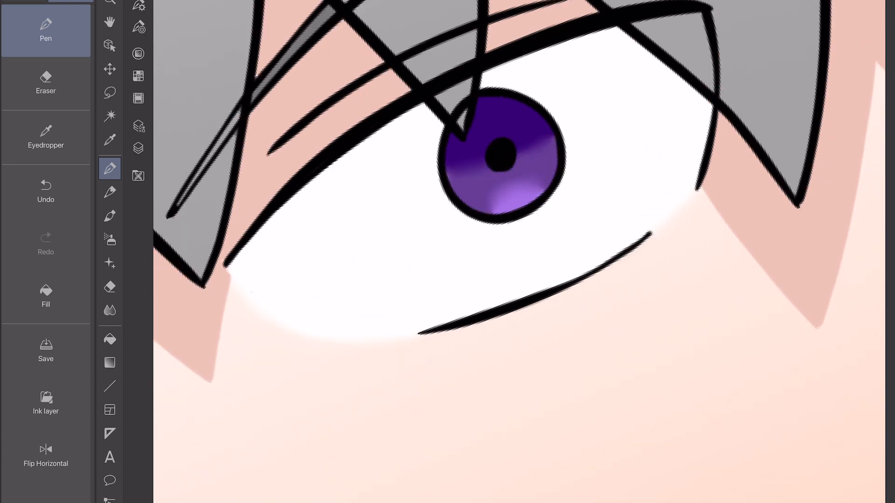
left_click_drag(251, 293, 440, 138)
mouse_move(544, 107)
left_mouse_down()
mouse_move(656, 86)
mouse_move(710, 122)
left_mouse_up()
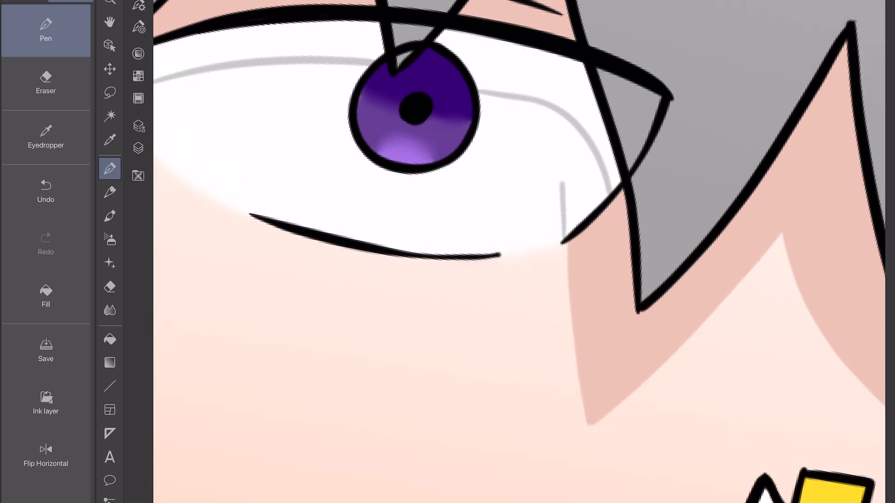
left_click_drag(563, 183, 552, 111)
Outline the upper-lid shadow across the white of the left-hand eye and fill it with light grey.
scroll(520, 251, "down", 4)
scroll(519, 252, "up", 5)
mouse_move(578, 138)
left_mouse_down()
mouse_move(349, 162)
mouse_move(253, 195)
mouse_move(197, 269)
left_mouse_up()
scroll(520, 251, "down", 2)
left_click(46, 297)
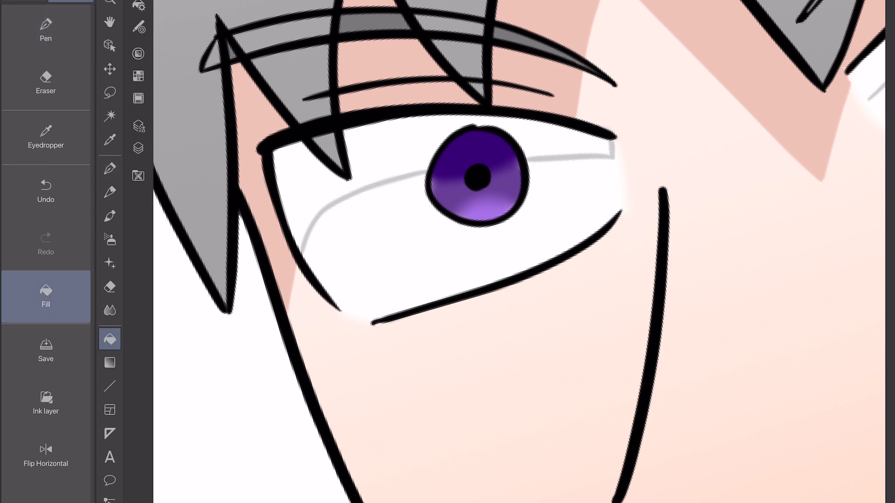
left_click(391, 152)
left_click(46, 31)
scroll(520, 251, "right", 8)
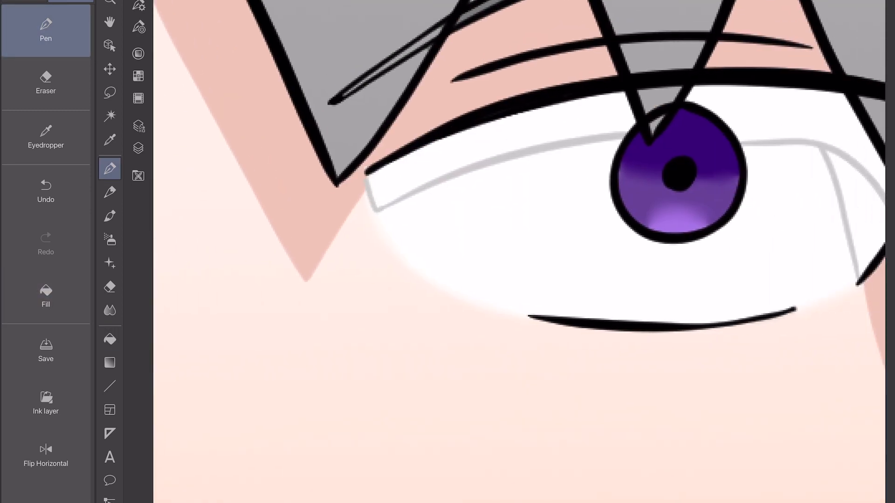
Fill the outlined upper-lid shadow on the right-hand eye with light grey.
left_click(45, 296)
left_click(489, 139)
scroll(520, 252, "right", 3)
left_click(45, 31)
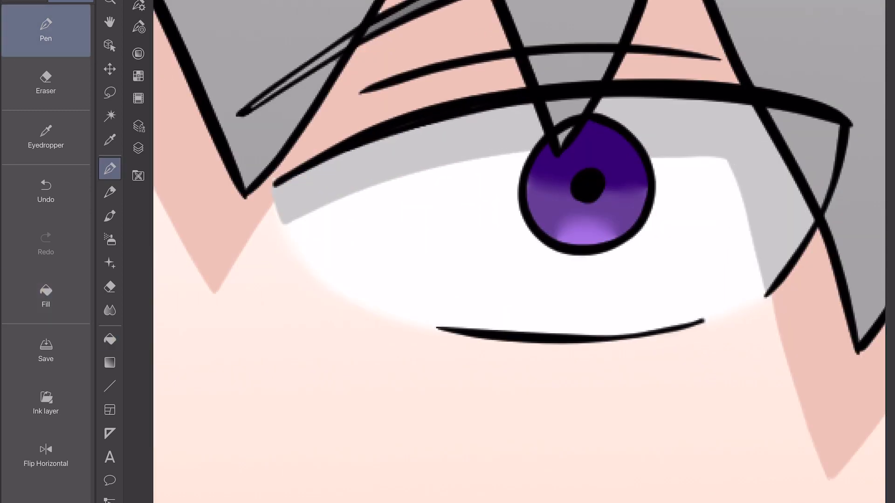
Soften the lower edges of the grey upper-lid shadows on both eyes with the Blur tool.
left_click(109, 310)
scroll(520, 252, "down", 3)
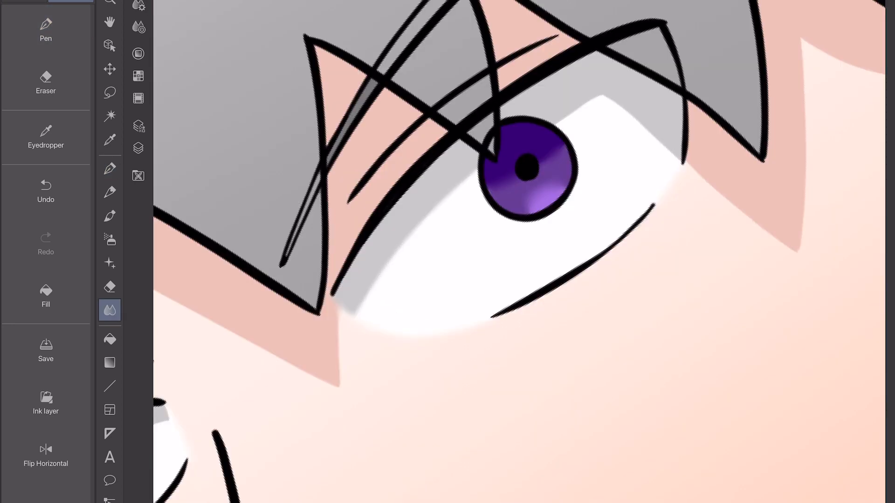
scroll(519, 252, "right", 5)
scroll(520, 251, "left", 10)
scroll(519, 251, "up", 3)
left_click_drag(195, 211, 187, 249)
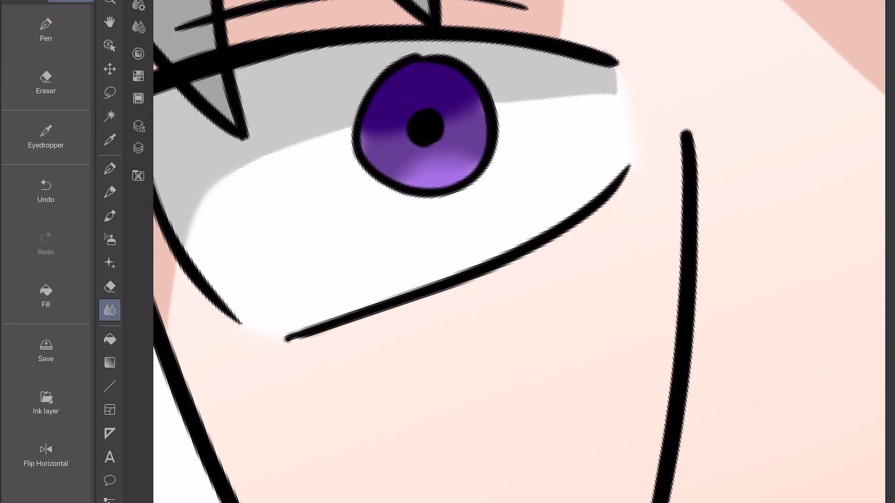
scroll(520, 252, "down", 3)
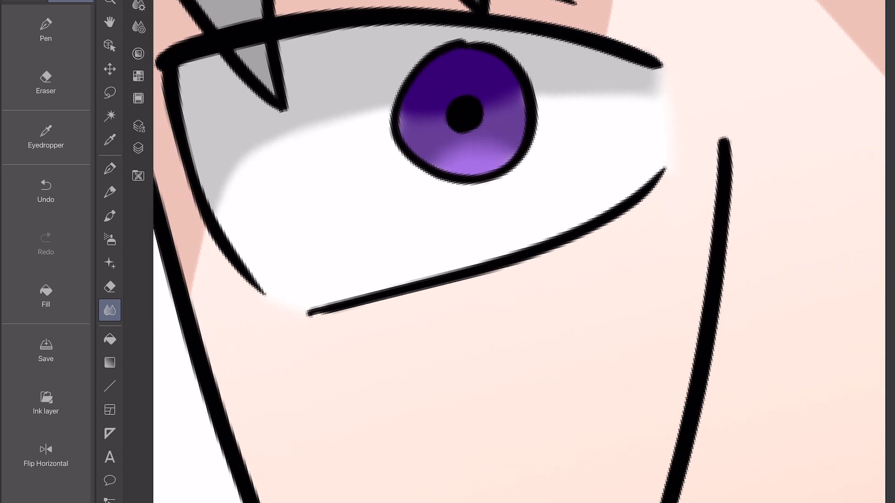
Paint a round white highlight beside the left-hand eye's pupil and a larger patch across the iris's lower-left edge on Layer 5.
left_click(138, 148)
left_click(244, 33)
left_click(46, 30)
left_click(139, 27)
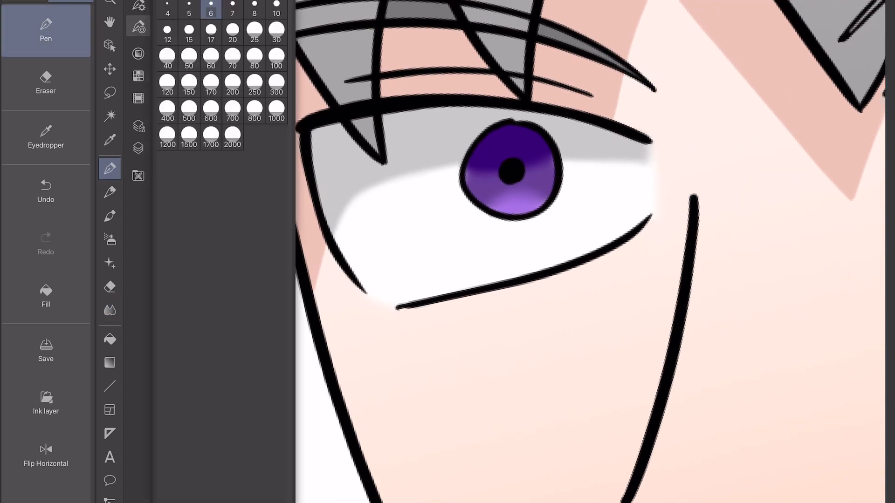
left_click(138, 148)
left_click(138, 53)
scroll(606, 184, "up", 3)
scroll(539, 186, "up", 3)
mouse_move(396, 175)
left_mouse_down()
mouse_move(405, 211)
mouse_move(407, 190)
left_mouse_up()
scroll(520, 252, "down", 4)
scroll(519, 251, "down", 2)
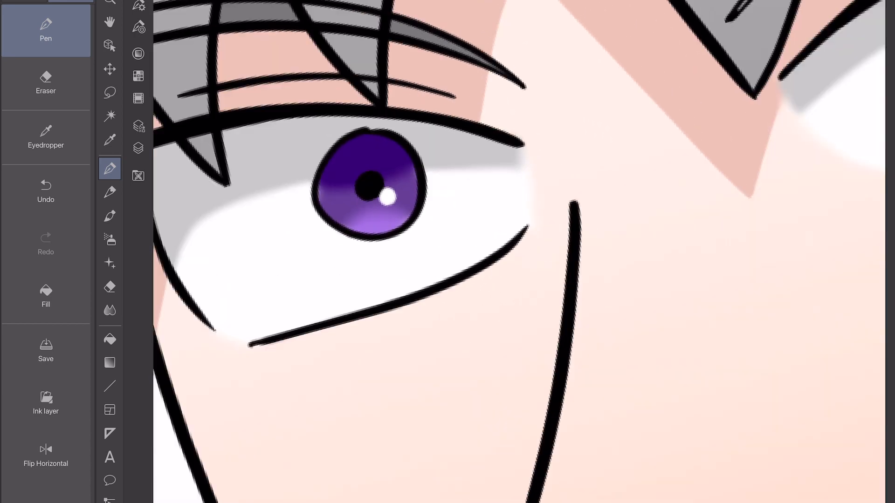
scroll(519, 252, "up", 3)
left_click_drag(336, 274, 376, 295)
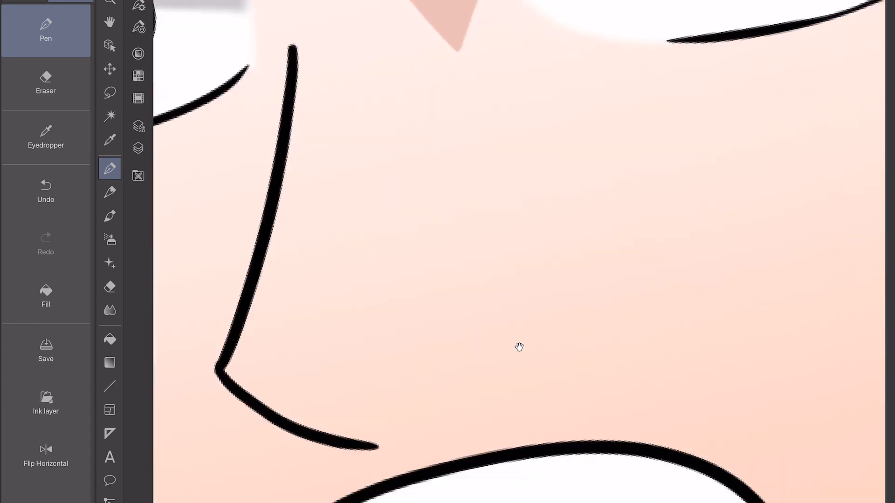
Paint a matching white dot and lower-left patch on the right-hand iris, and save the illustration.
scroll(517, 345, "down", 3)
scroll(518, 252, "up", 3)
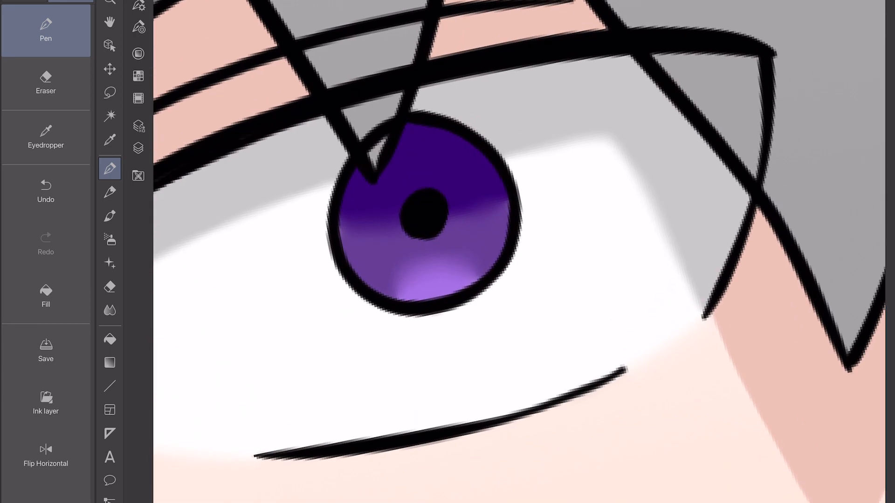
scroll(519, 252, "down", 3)
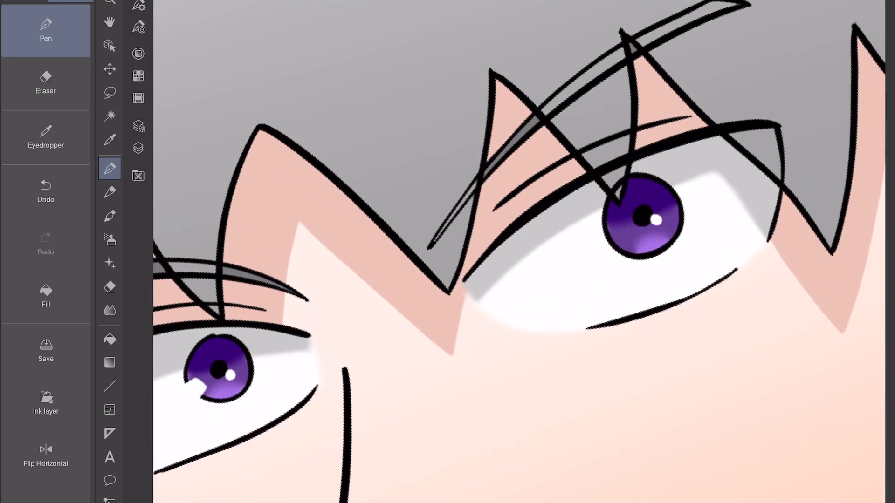
scroll(653, 210, "up", 3)
left_click_drag(598, 238, 591, 281)
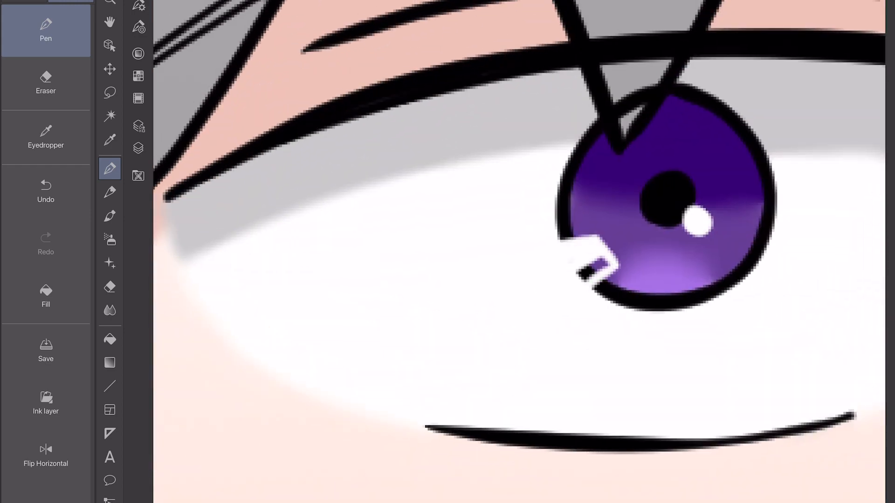
scroll(497, 311, "down", 5)
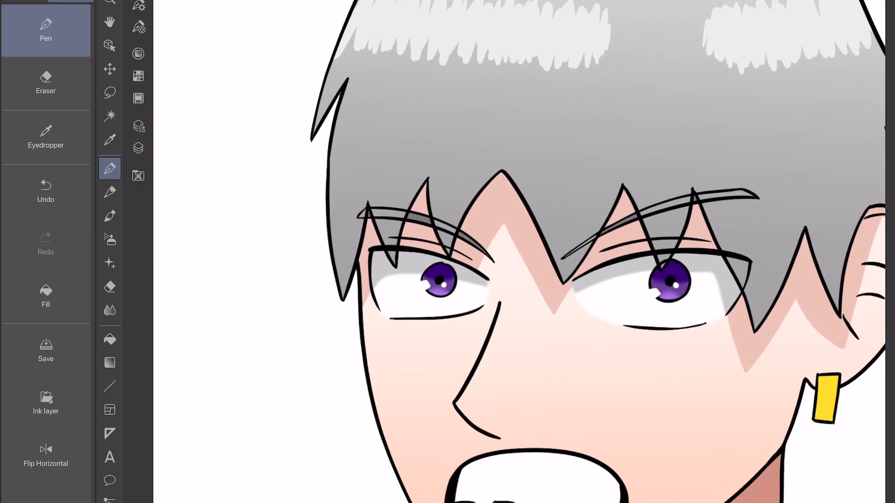
scroll(519, 251, "down", 4)
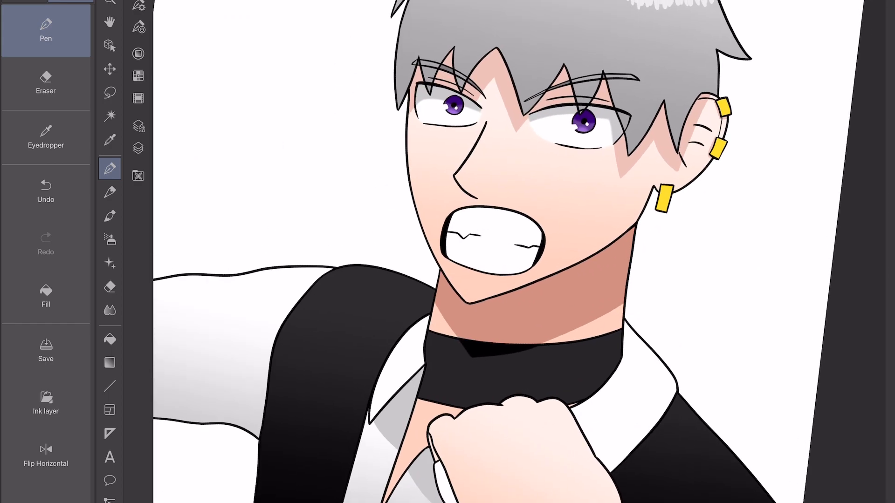
left_click(45, 351)
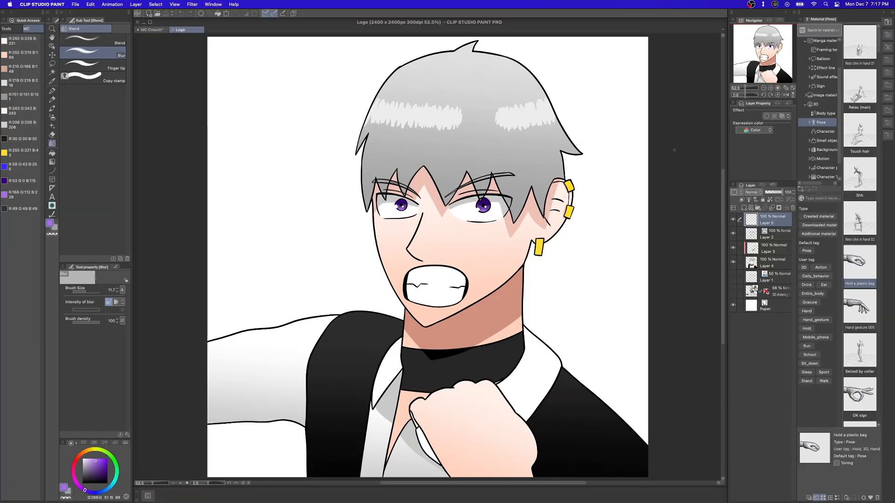
Add a new layer beneath Layer 1 and fill it with a vertical Night sky gradient, blue at the top and near-black at the bottom.
left_click(744, 209)
left_click_drag(784, 221, 785, 298)
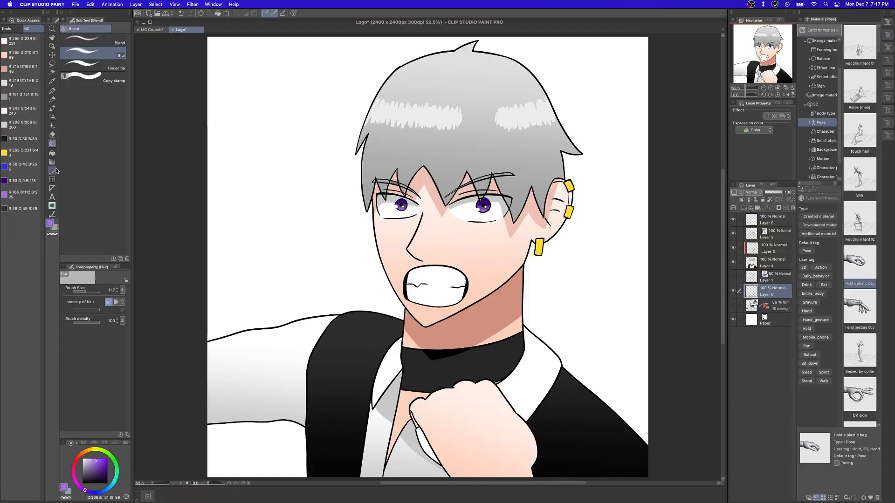
left_click(53, 162)
left_click(116, 143)
scroll(367, 294, "down", 3)
left_click_drag(541, 396, 298, 105)
left_click_drag(373, 104, 504, 429)
left_click_drag(472, 429, 446, 104)
scroll(536, 402, "up", 1)
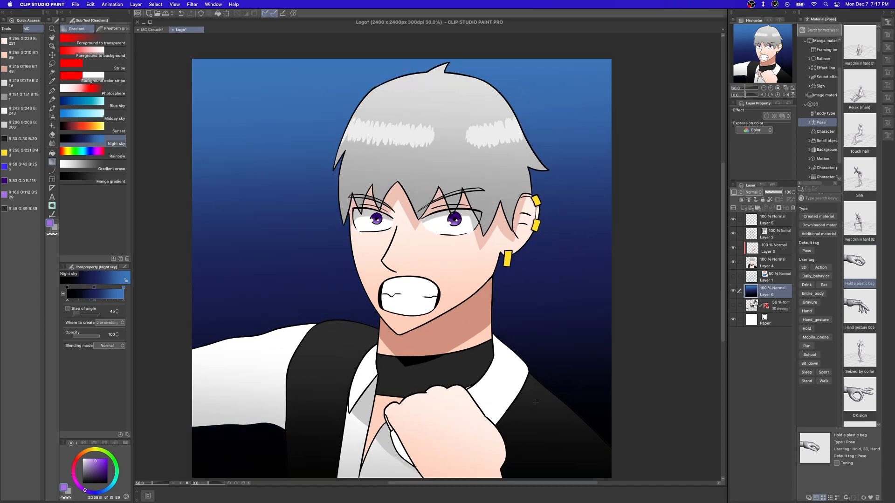
Run the Line Blur action on Layer 2 with a Gaussian blur strength of about 10.
left_click(764, 239)
left_click(6, 28)
left_click(29, 112)
scroll(421, 300, "up", 5)
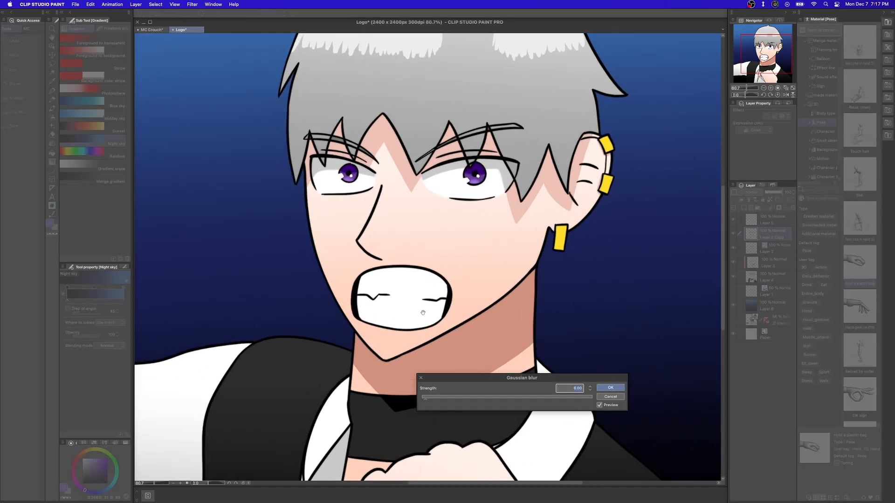
left_click_drag(424, 397, 432, 399)
scroll(429, 399, "down", 3)
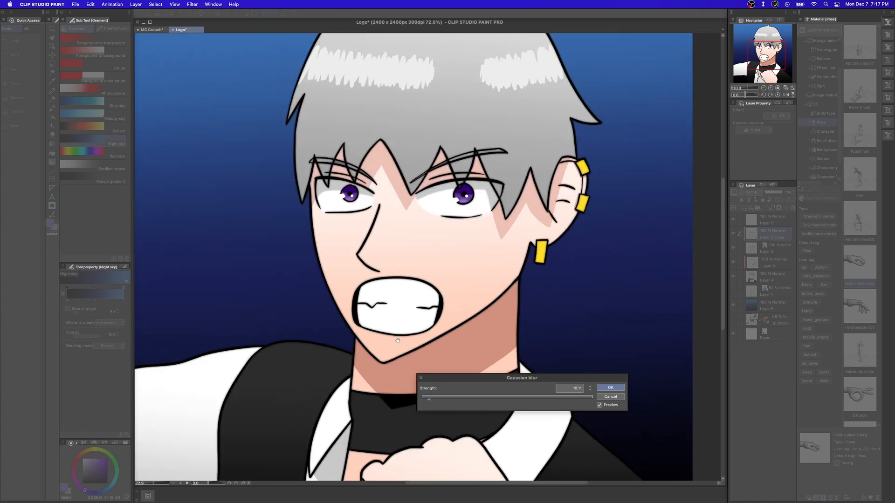
left_click(608, 387)
scroll(596, 383, "down", 2)
left_click_drag(615, 390, 609, 349)
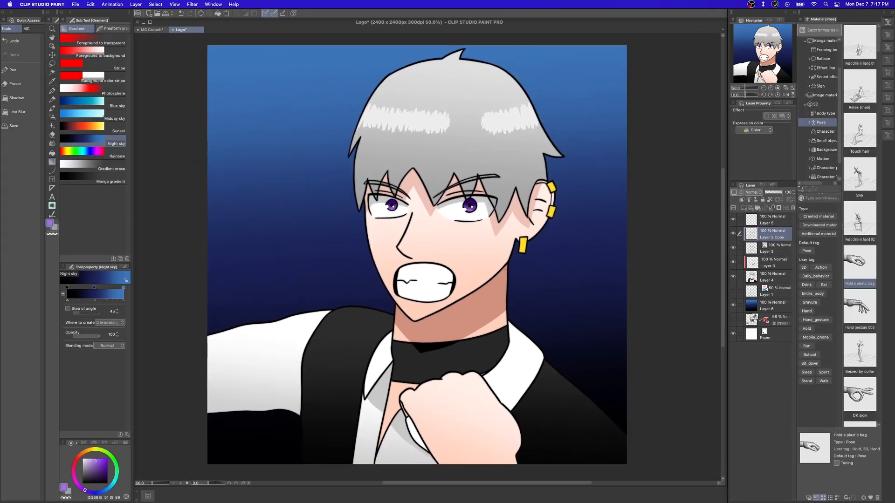
Add a new top layer, darken the canvas edges inward with black foreground-to-transparent gradients, and set the layer's opacity to 42%.
left_click(743, 209)
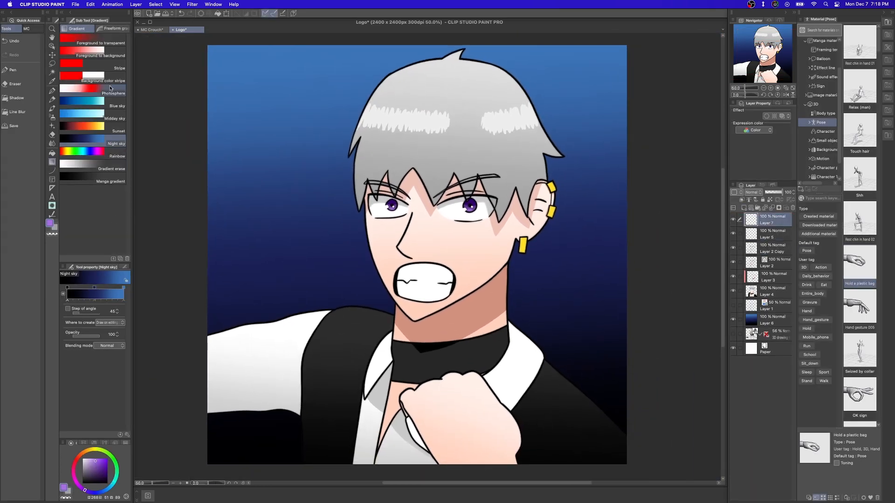
left_click(93, 41)
left_click_drag(582, 459, 510, 348)
left_click_drag(215, 459, 273, 370)
left_click_drag(634, 174, 421, 142)
left_click(776, 192)
left_click_drag(205, 261, 365, 252)
left_click_drag(396, 44, 431, 173)
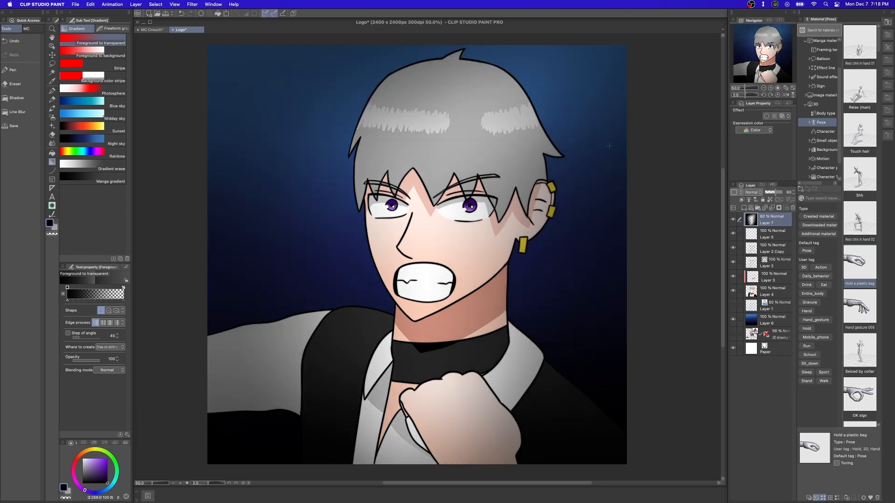
left_click(772, 192)
left_click(773, 291)
left_click(90, 5)
mouse_move(103, 156)
left_click(250, 166)
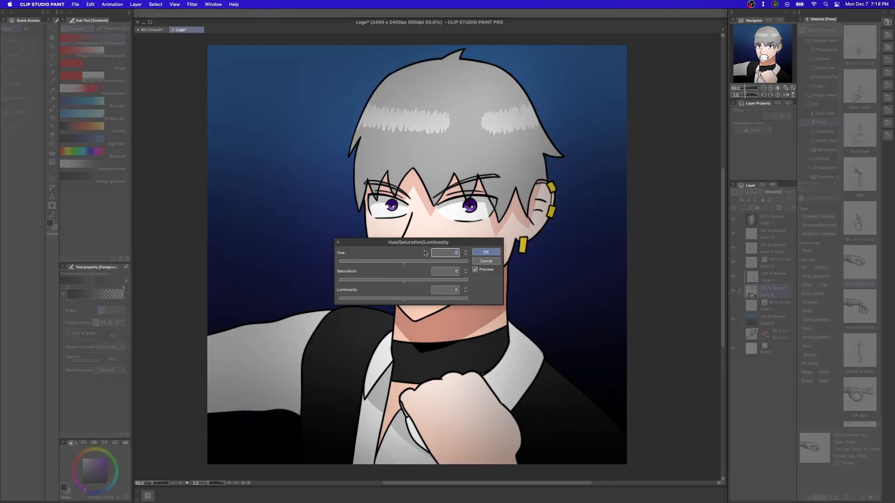
left_click_drag(416, 242, 605, 282)
left_click(575, 339)
left_click(677, 303)
With Layer 3 temporarily hidden, set Layer 4's luminosity to -26 and its saturation to about 12.
left_click(732, 278)
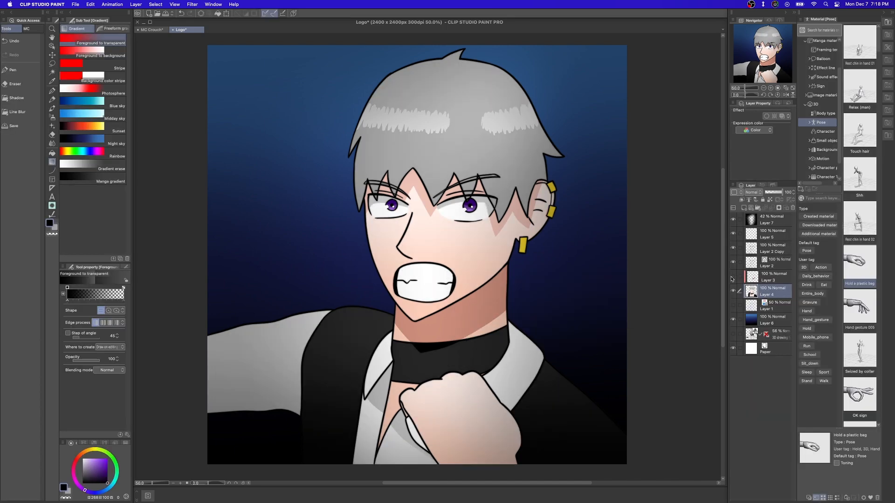
left_click(90, 4)
mouse_move(104, 155)
left_click(249, 164)
left_click(576, 339)
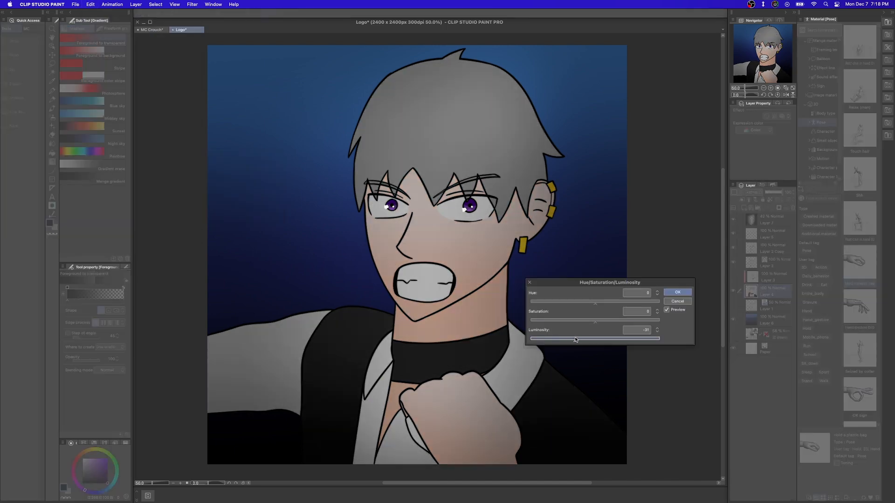
left_click(606, 320)
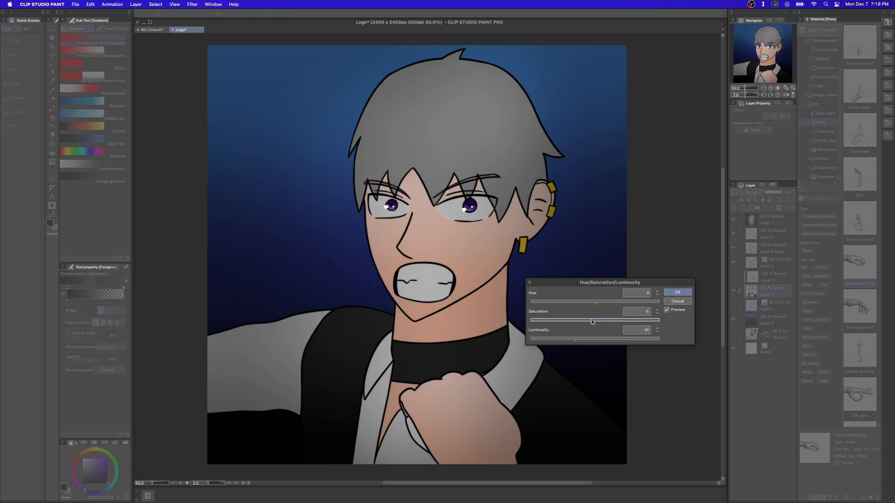
left_click(578, 338)
left_click(608, 320)
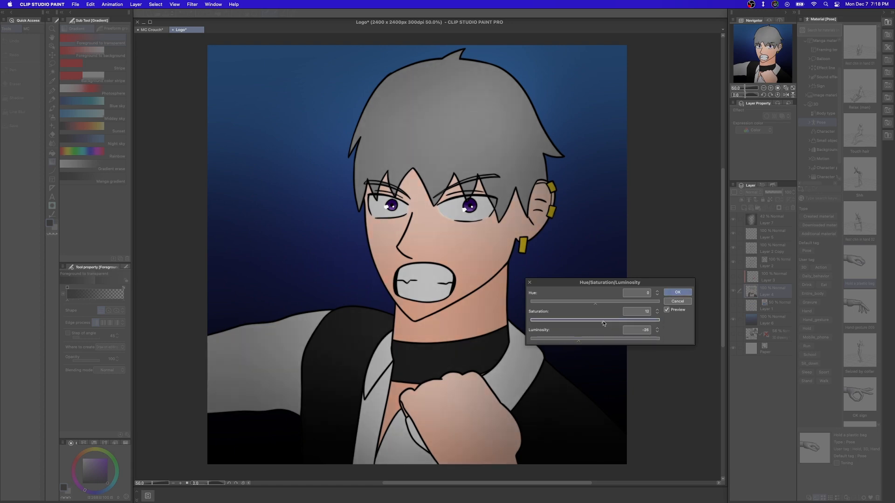
left_click(677, 292)
left_click(733, 276)
Darken the shadows and hair highlights on Layer 3 with luminosity at about -30 and slightly raised saturation.
left_click(773, 277)
left_click(91, 4)
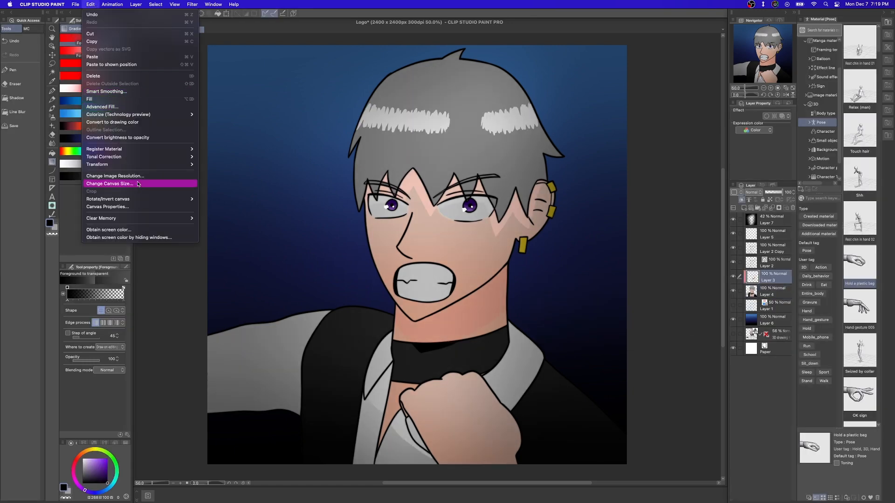
mouse_move(140, 157)
left_click(233, 179)
mouse_move(582, 340)
left_mouse_down()
mouse_move(572, 338)
mouse_move(600, 323)
mouse_move(575, 341)
left_mouse_up()
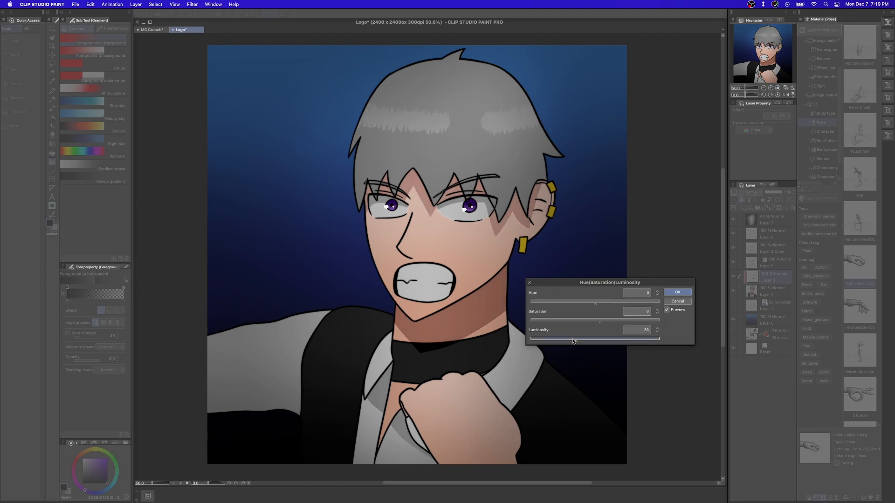
left_click(677, 292)
Undo the trial fill at the right-hand eye, make Layer 5 active and hide the dark vignette on Layer 7.
scroll(458, 219, "up", 6)
scroll(458, 219, "up", 3)
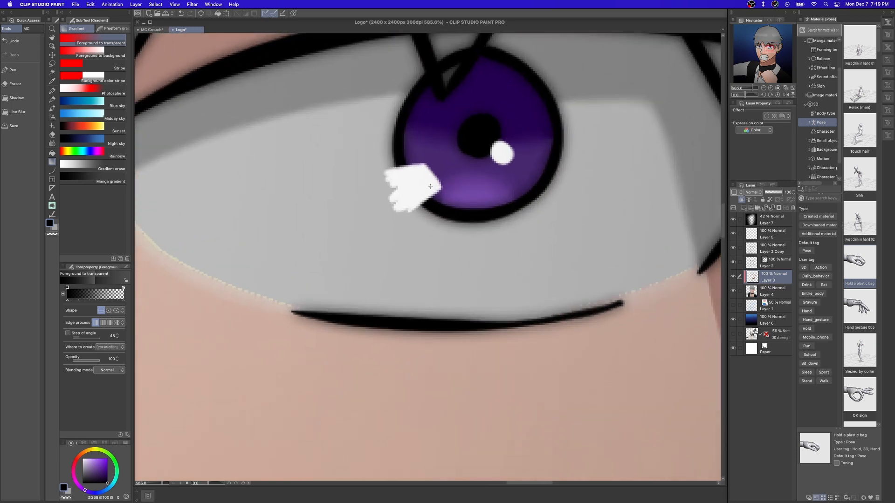
key("g")
key("super+z")
left_click(772, 234)
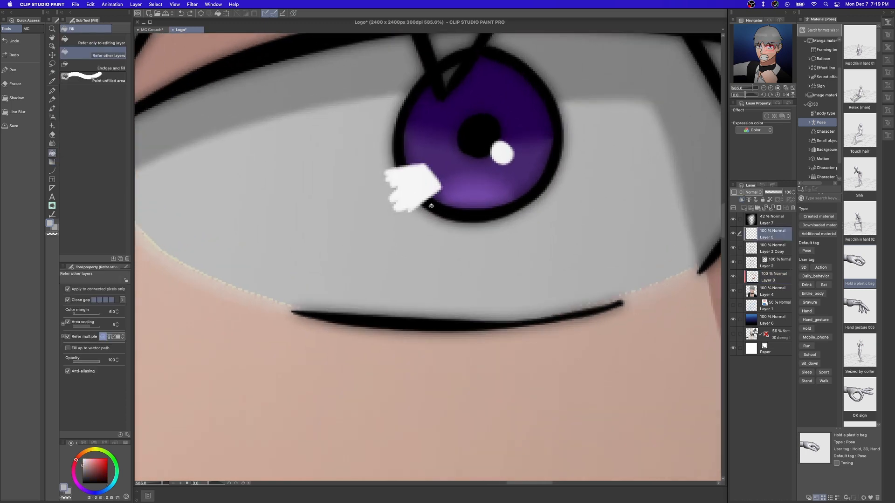
left_click(733, 220)
Fill the white lower-left patch on the right-hand iris with the eye white's light grey and blur its edge.
left_click(425, 224, "alt")
left_click(412, 201)
scroll(412, 211, "up", 2)
left_click(52, 91)
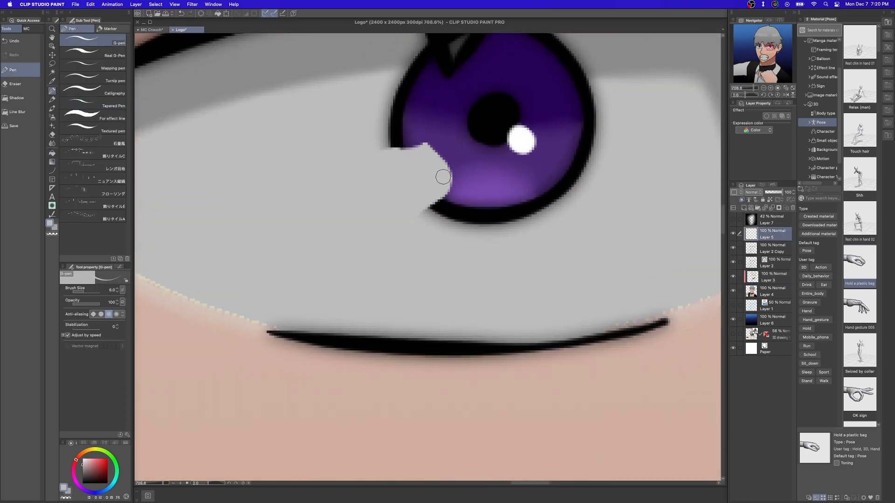
scroll(387, 191, "down", 5)
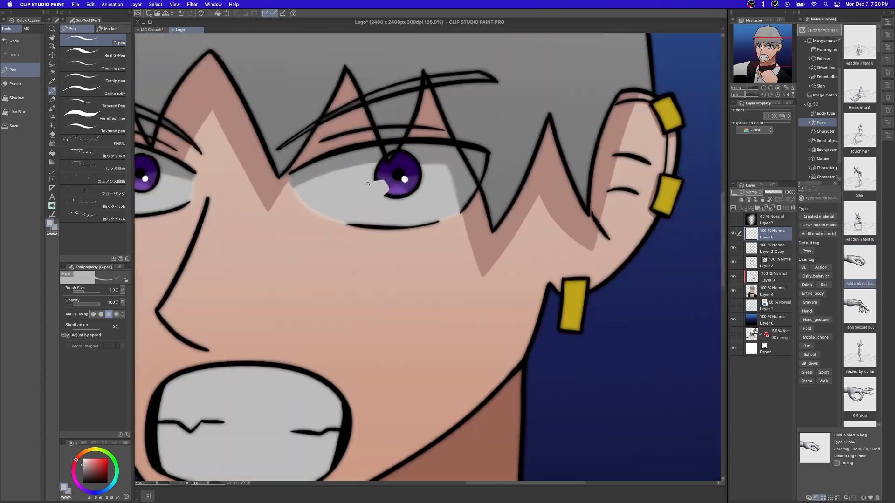
scroll(392, 184, "up", 4)
key("j")
mouse_move(410, 225)
left_mouse_down()
mouse_move(394, 212)
mouse_move(405, 219)
mouse_move(383, 169)
mouse_move(408, 200)
left_mouse_up()
Erase the lower-left highlight patches from both irises, keeping only the round white dots beside the pupils.
scroll(410, 223, "down", 4)
scroll(418, 188, "up", 3)
scroll(418, 187, "up", 2)
key("e")
scroll(313, 184, "down", 5)
scroll(289, 185, "up", 4)
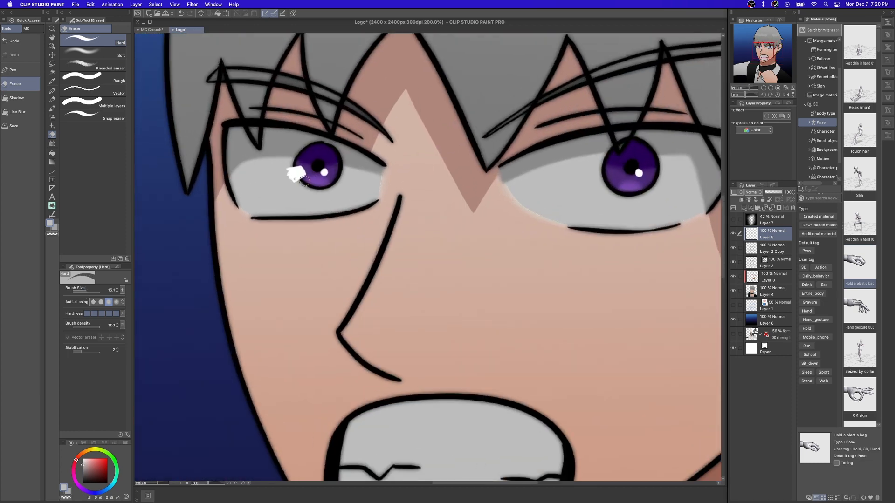
left_click_drag(295, 175, 299, 163)
Blur the hard edges between the eye whites and the skin around both eyes on Layer 4.
left_click(52, 144)
scroll(401, 164, "up", 2)
left_click(769, 289)
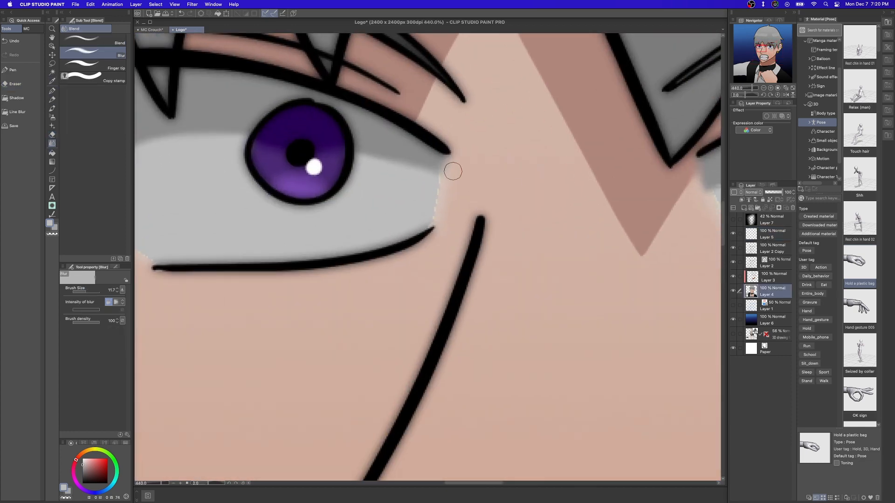
left_click_drag(434, 221, 424, 226)
left_click_drag(154, 268, 396, 247)
scroll(395, 247, "down", 2)
left_click_drag(652, 256, 320, 230)
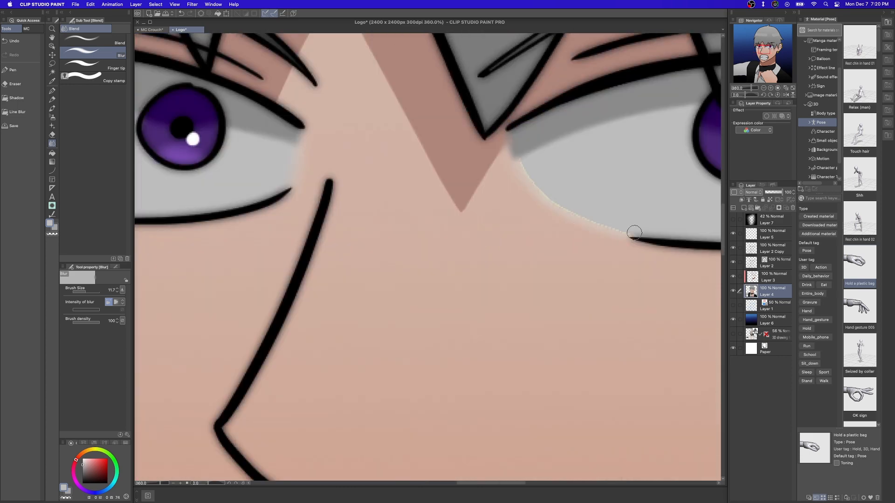
scroll(533, 193, "down", 6)
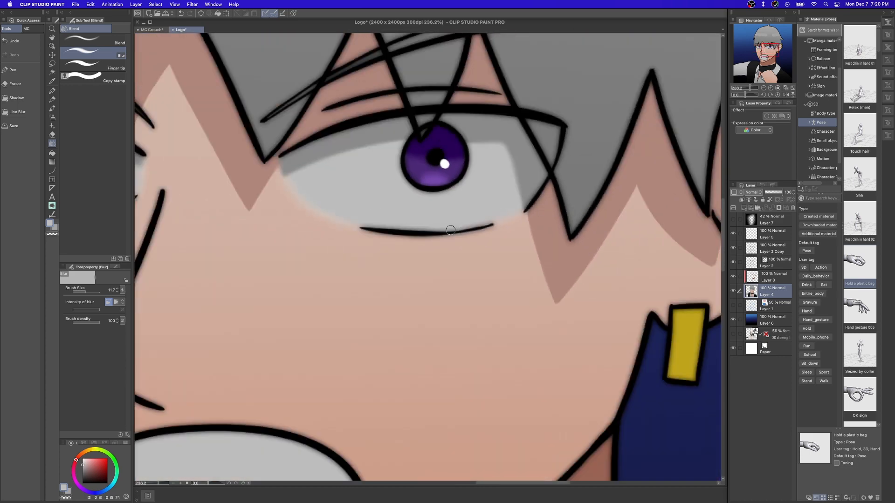
scroll(410, 214, "down", 3)
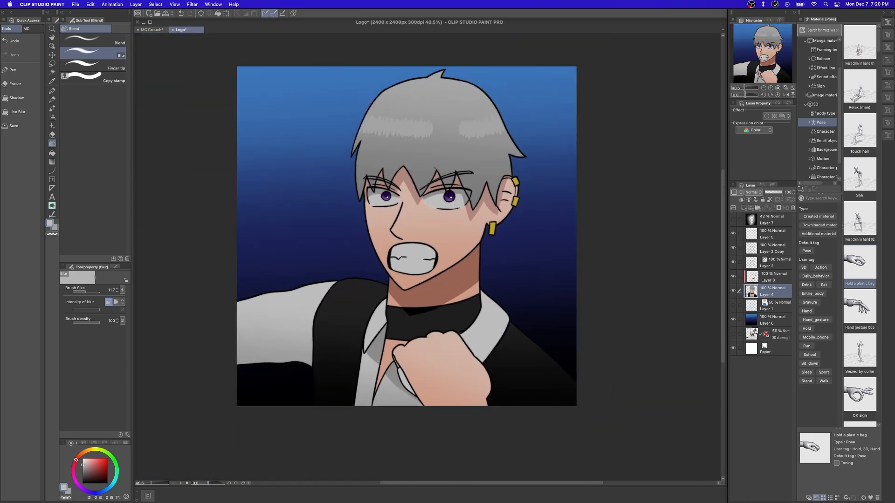
Set the opacity of the eye highlights on Layer 5 to 64% and save the illustration.
scroll(434, 218, "up", 3)
left_click(774, 234)
left_click(774, 192)
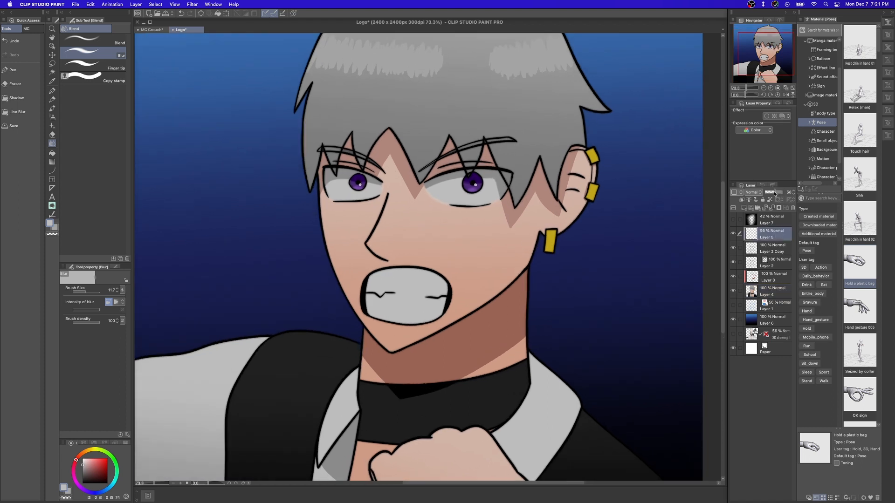
scroll(571, 265, "down", 2)
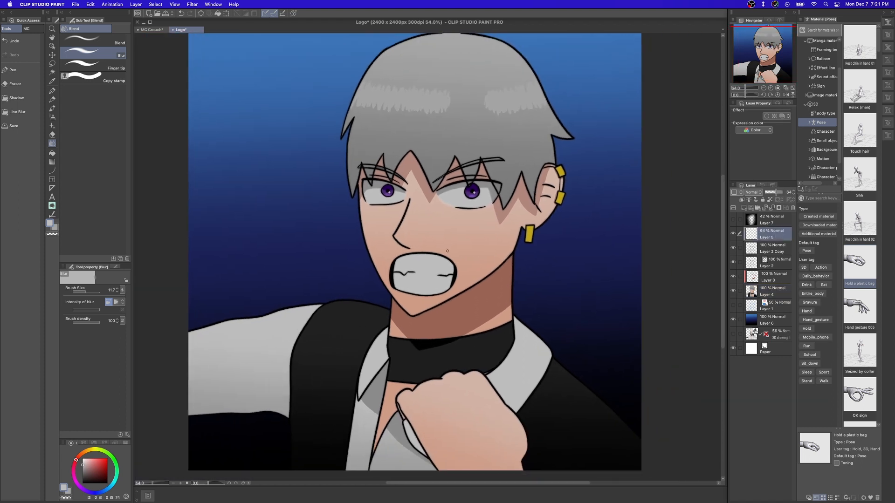
scroll(421, 260, "down", 1)
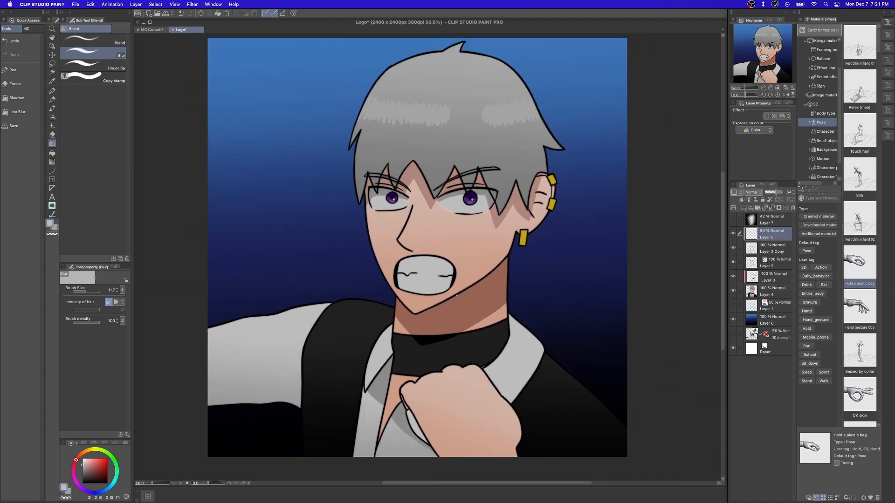
left_click(7, 125)
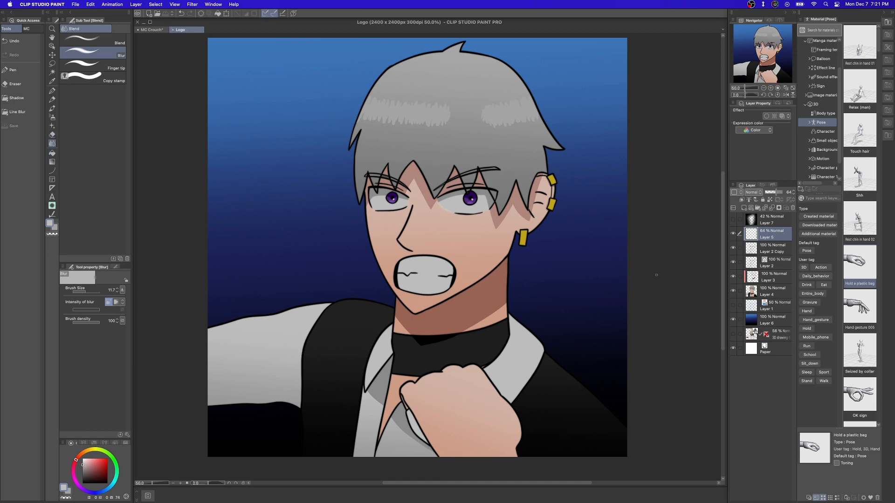